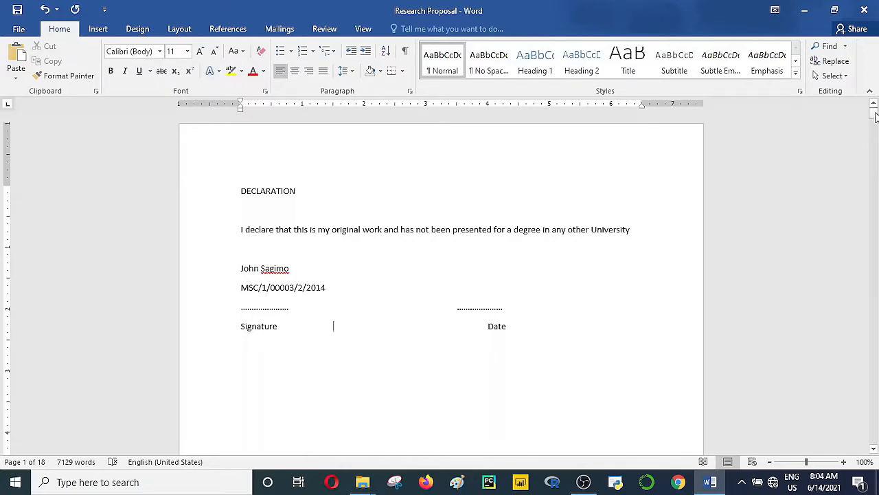
Step: Apply Times New Roman to the DECLARATION heading
{"action": "mouse_move", "coordinate": [875, 117]}
{"action": "left_mouse_down"}
{"action": "mouse_move", "coordinate": [874, 443]}
{"action": "mouse_move", "coordinate": [873, 107]}
{"action": "left_mouse_up"}
{"action": "left_click", "coordinate": [162, 53]}
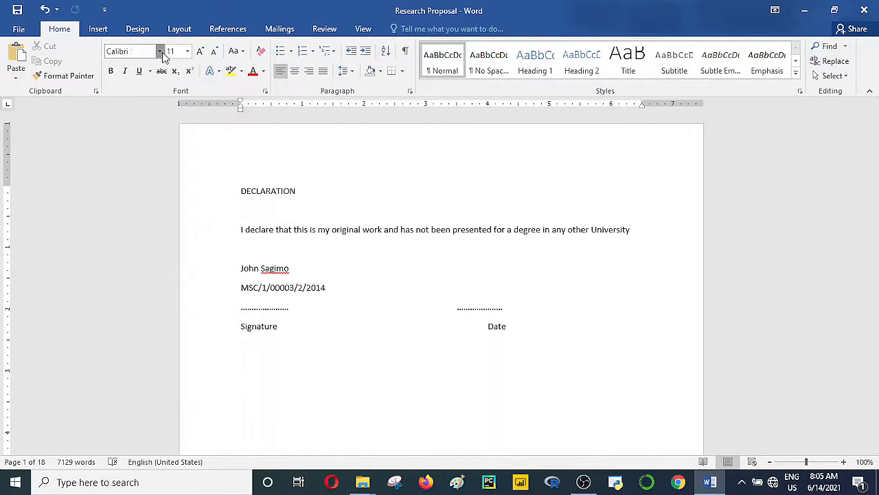
{"action": "left_click", "coordinate": [159, 129]}
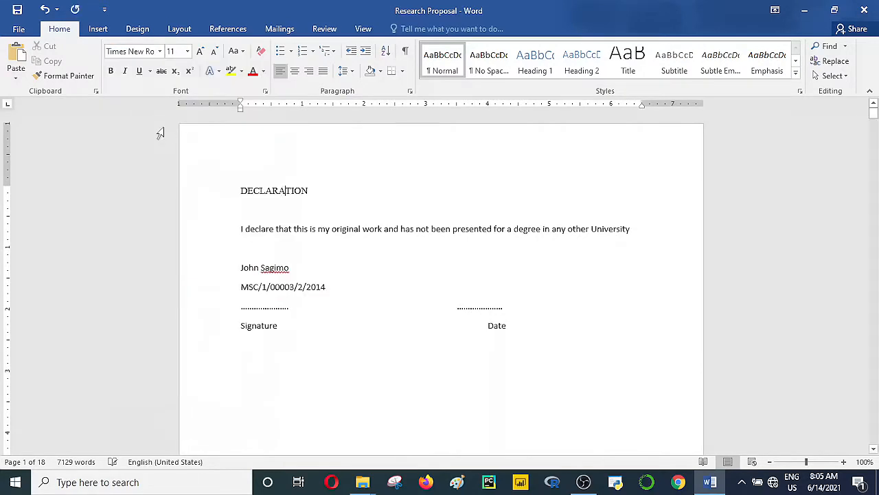
{"action": "left_click", "coordinate": [260, 294]}
Step: Select the entire document and set it to Times New Roman, size 12
{"action": "key", "text": "ctrl+a"}
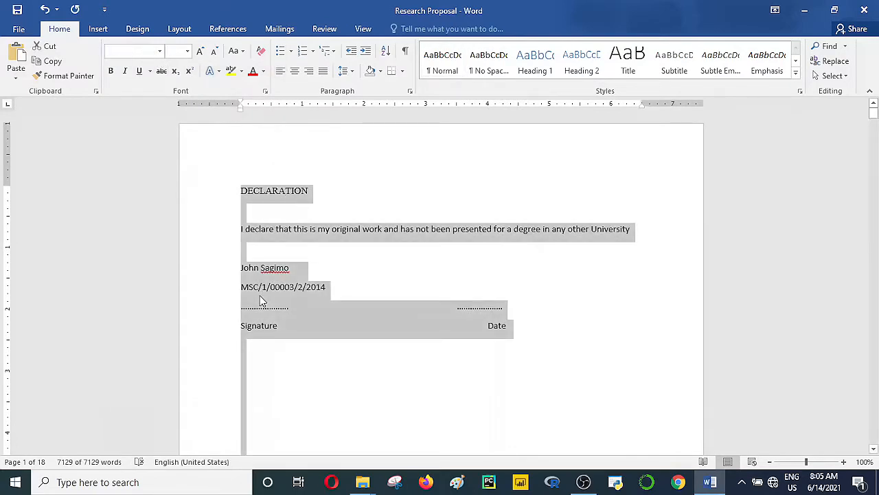
{"action": "left_click", "coordinate": [159, 51]}
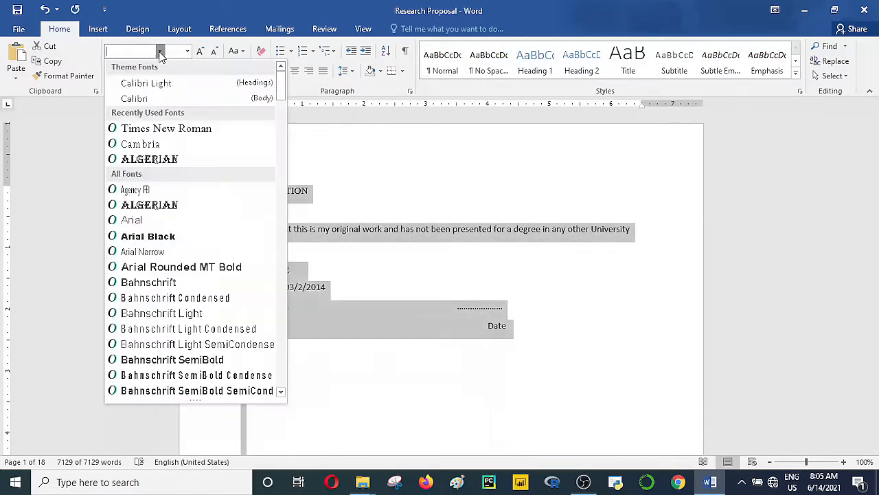
{"action": "left_click", "coordinate": [157, 130]}
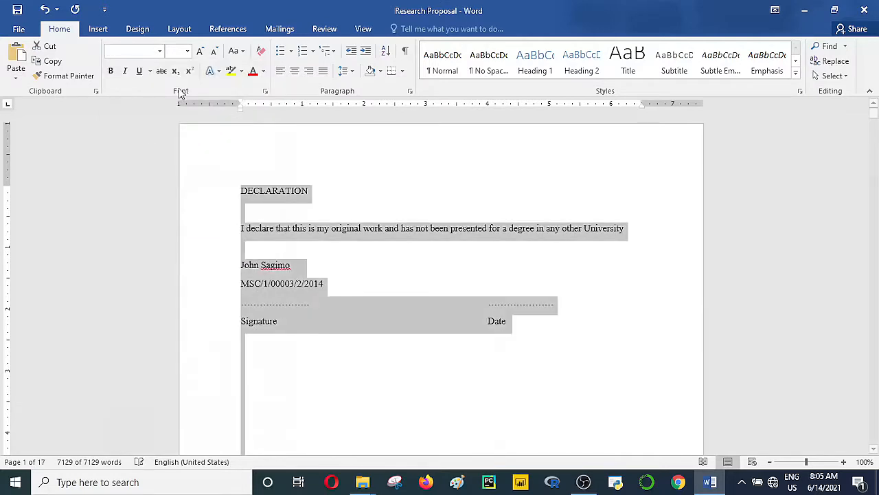
{"action": "left_click", "coordinate": [187, 52]}
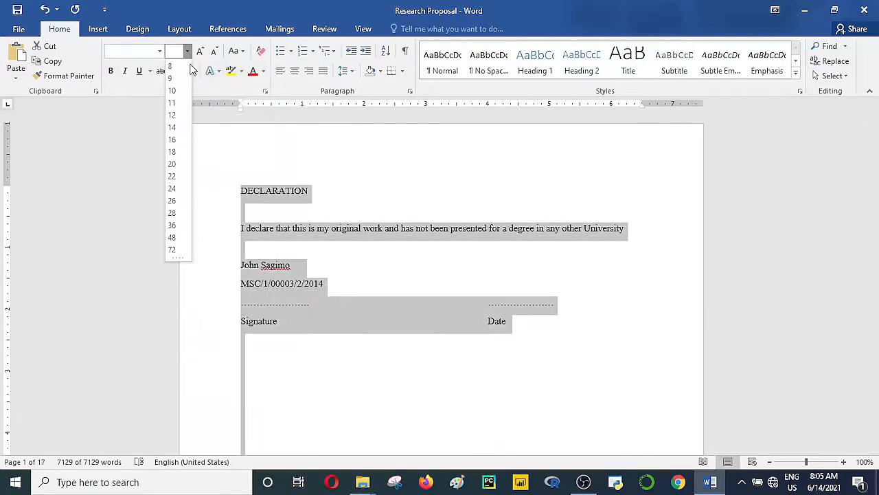
{"action": "left_click", "coordinate": [173, 116]}
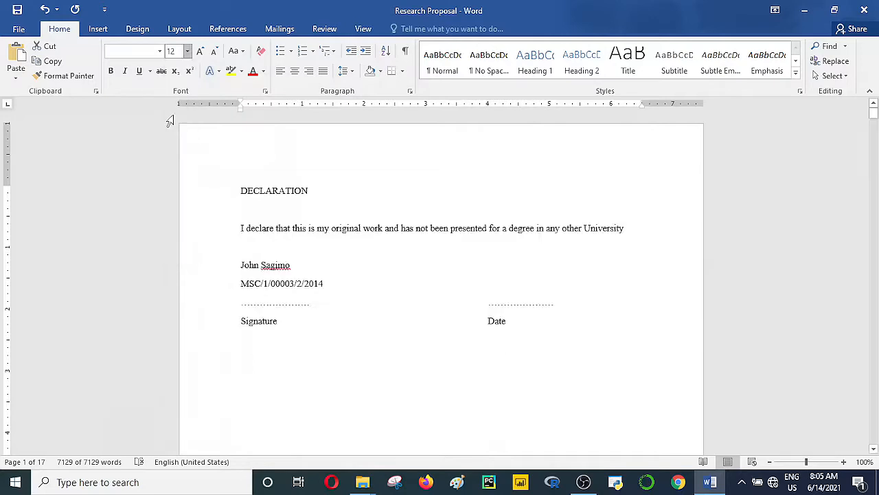
{"action": "left_click", "coordinate": [330, 216]}
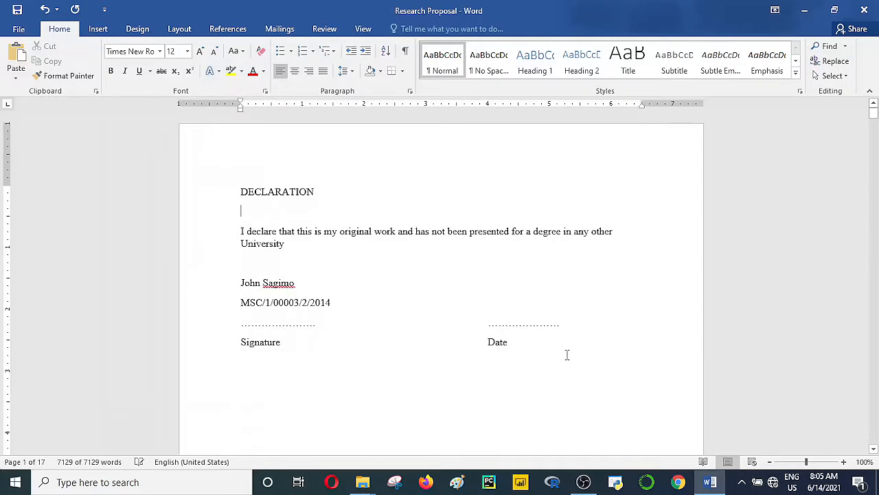
Step: Push the DEDICATION heading onto the next page and review the sections that follow
{"action": "left_click", "coordinate": [874, 449]}
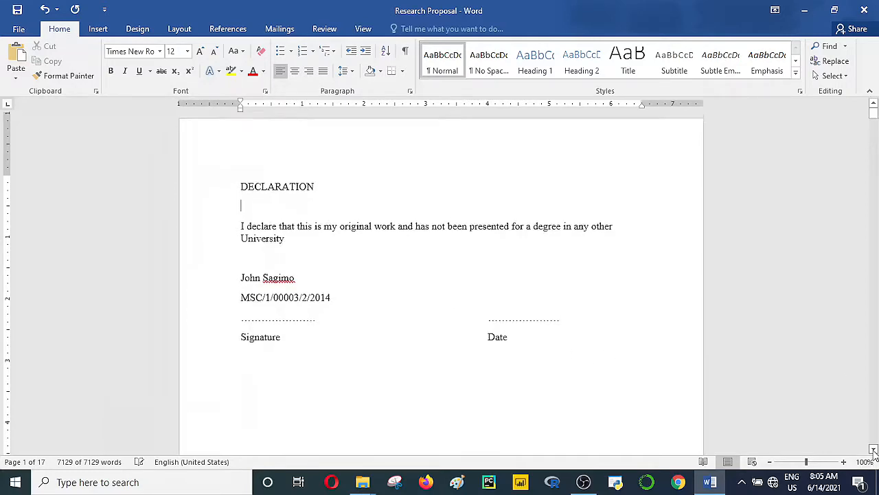
{"action": "scroll", "coordinate": [873, 449], "scroll_direction": "down", "scroll_amount": 5}
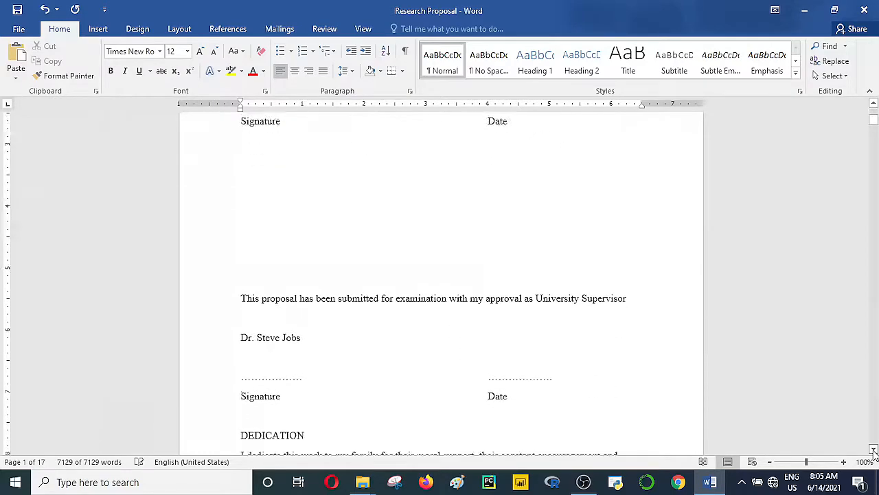
{"action": "scroll", "coordinate": [874, 449], "scroll_direction": "down", "scroll_amount": 5}
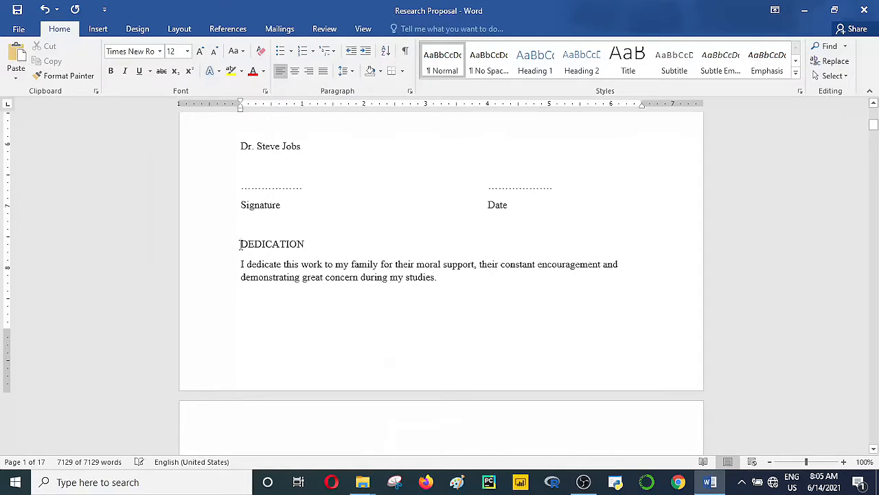
{"action": "key", "text": "Return"}
{"action": "key", "text": "Return"}
{"action": "key", "text": "Return"}
{"action": "key", "text": "Return"}
{"action": "key", "text": "Return"}
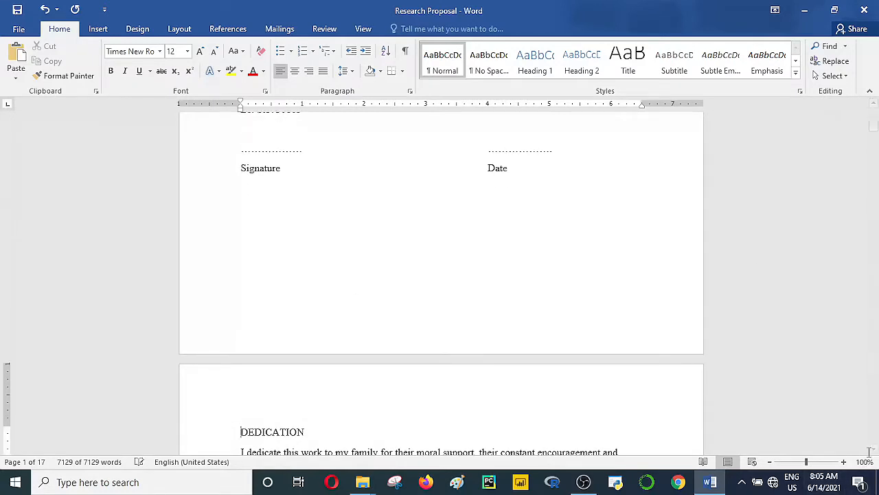
{"action": "scroll", "coordinate": [874, 451], "scroll_direction": "down", "scroll_amount": 6}
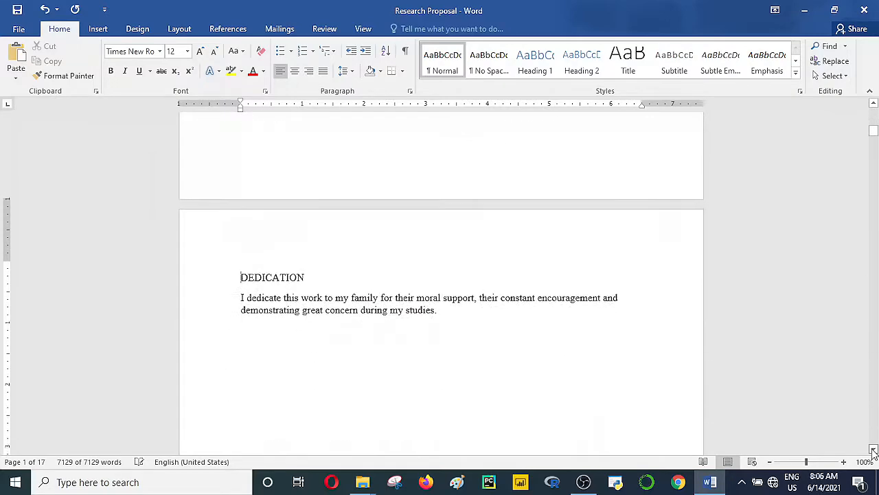
{"action": "scroll", "coordinate": [873, 451], "scroll_direction": "down", "scroll_amount": 12}
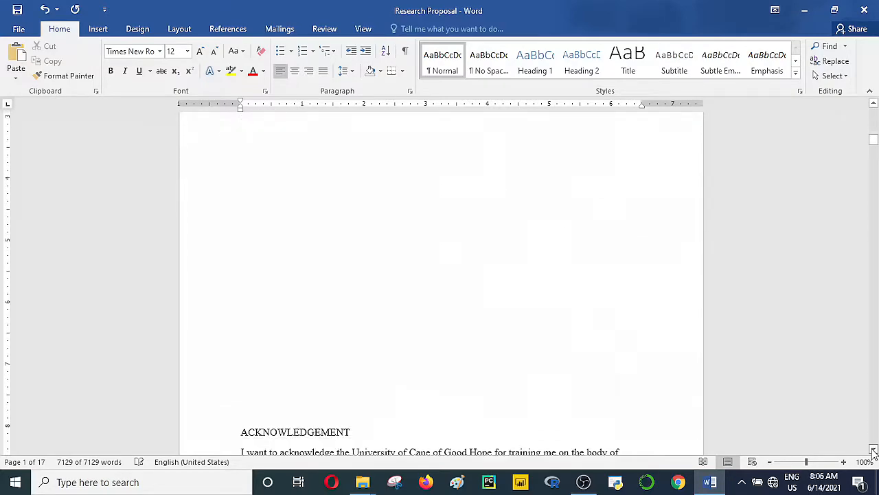
{"action": "scroll", "coordinate": [874, 451], "scroll_direction": "down", "scroll_amount": 4}
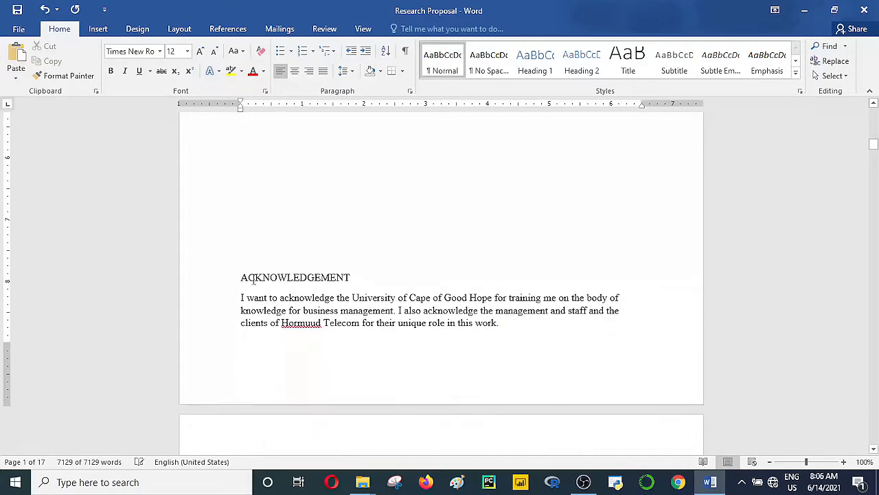
{"action": "scroll", "coordinate": [243, 278], "scroll_direction": "up", "scroll_amount": 5}
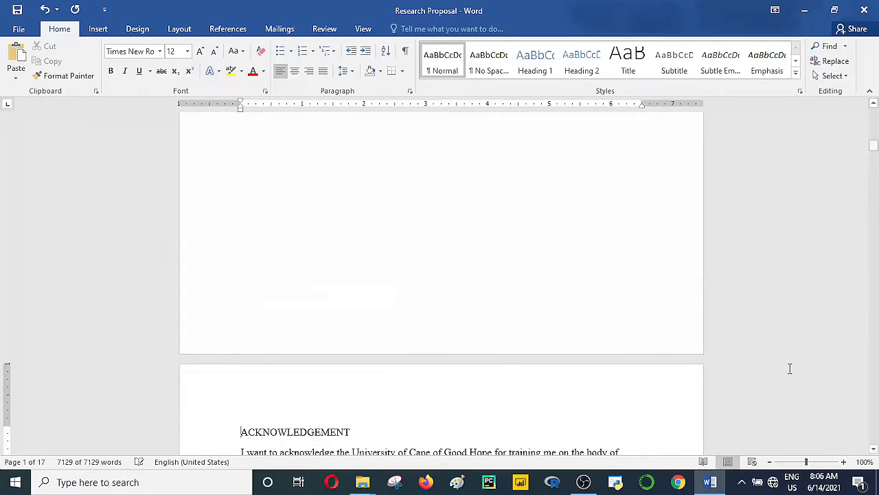
{"action": "scroll", "coordinate": [874, 450], "scroll_direction": "down", "scroll_amount": 7}
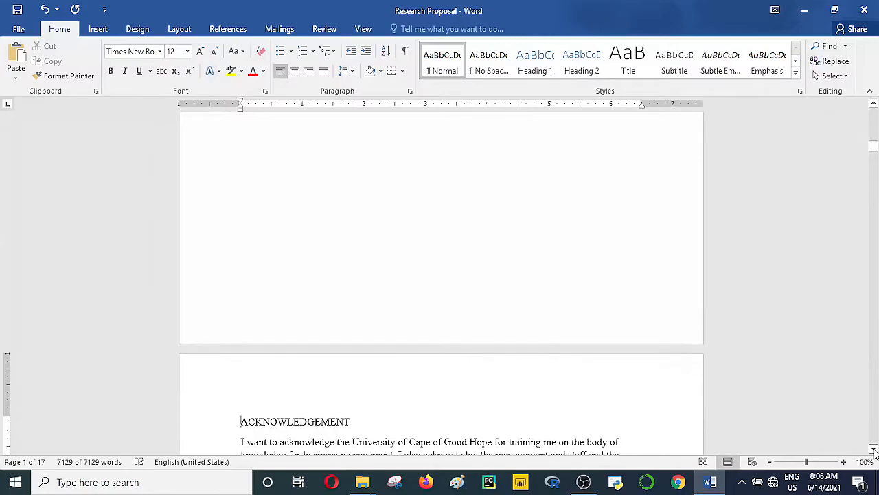
{"action": "scroll", "coordinate": [873, 451], "scroll_direction": "down", "scroll_amount": 3}
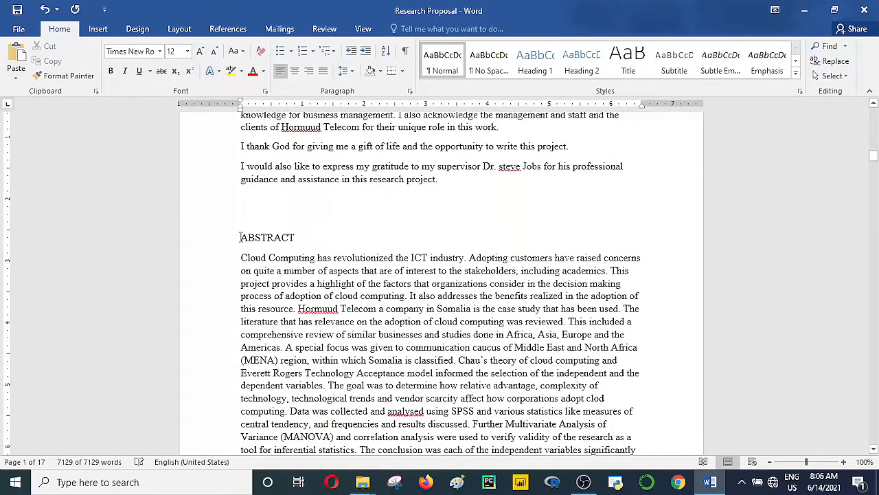
Step: Add blank lines before ABSTRACT so it starts at the top of page 4
{"action": "left_click", "coordinate": [240, 237]}
{"action": "key", "text": "Return"}
{"action": "key", "text": "Return"}
{"action": "key", "text": "Return"}
{"action": "key", "text": "Return"}
{"action": "key", "text": "Return"}
{"action": "key", "text": "Return"}
{"action": "key", "text": "Return"}
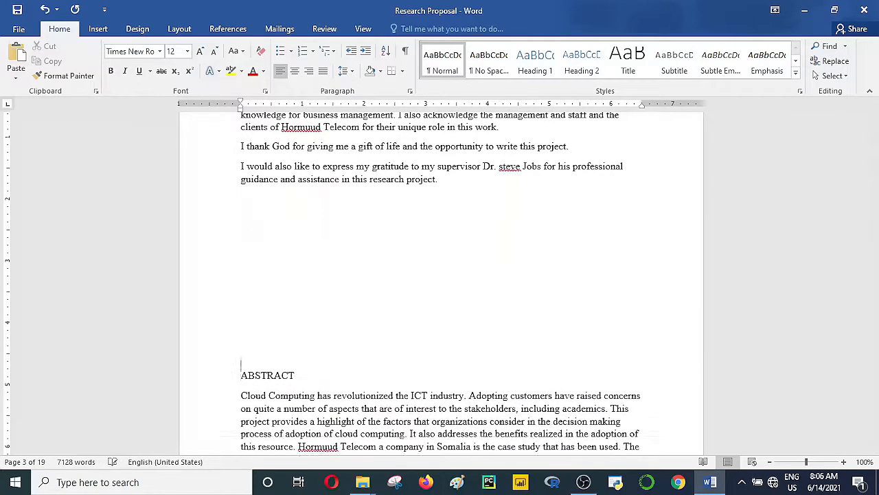
{"action": "key", "text": "Return"}
{"action": "key", "text": "Return"}
{"action": "key", "text": "Return"}
{"action": "key", "text": "Return"}
{"action": "key", "text": "Return"}
{"action": "key", "text": "Return"}
{"action": "key", "text": "Return"}
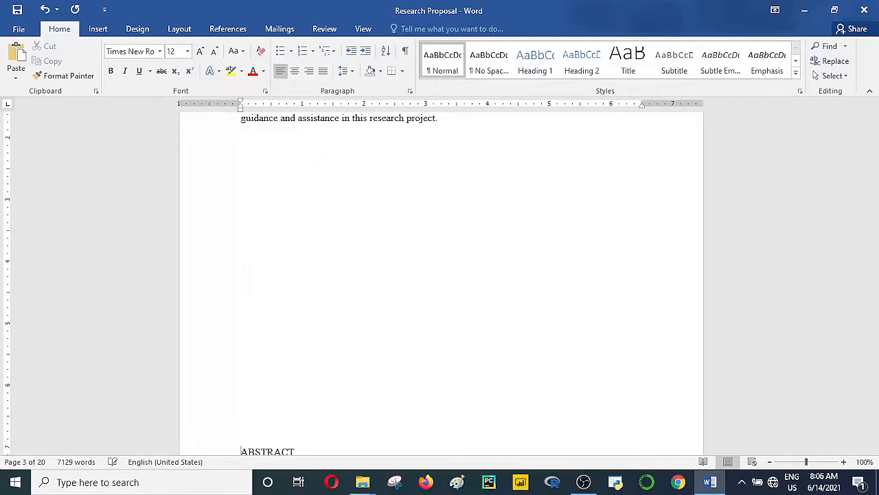
{"action": "key", "text": "Return"}
{"action": "key", "text": "Return"}
{"action": "key", "text": "Return"}
{"action": "key", "text": "Return"}
{"action": "key", "text": "Return"}
{"action": "key", "text": "Return"}
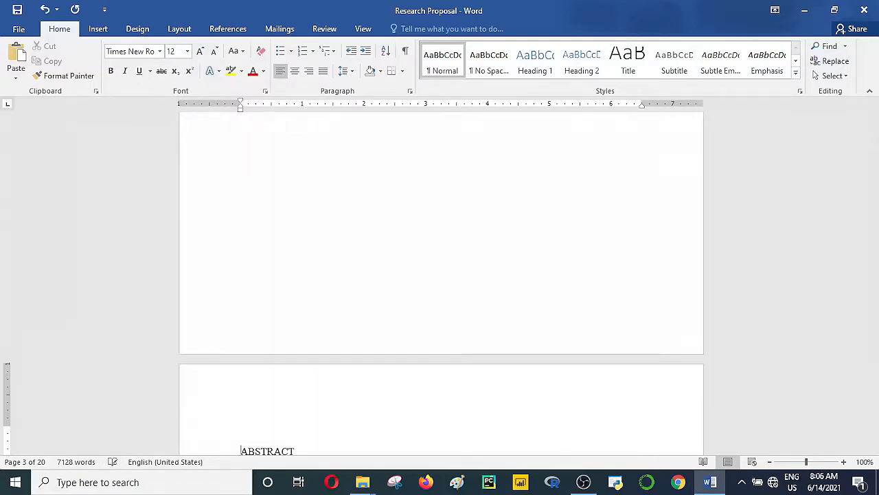
{"action": "key", "text": "BackSpace"}
{"action": "key", "text": "BackSpace"}
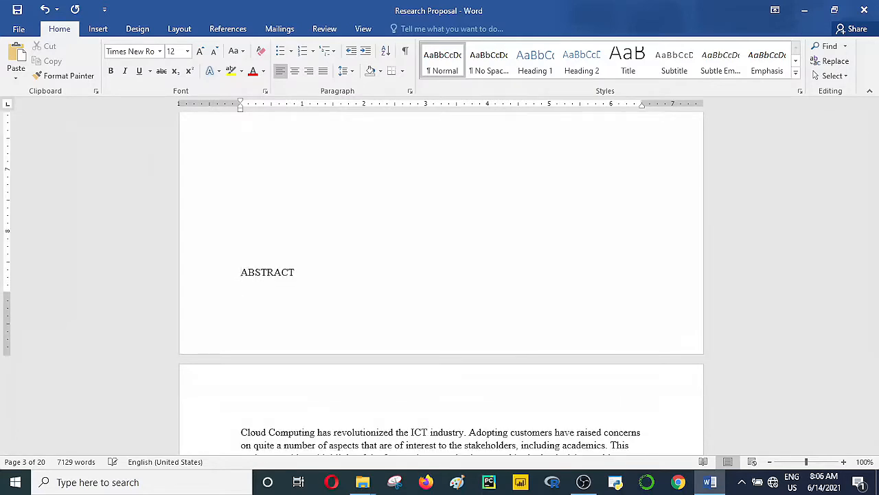
{"action": "key", "text": "Return"}
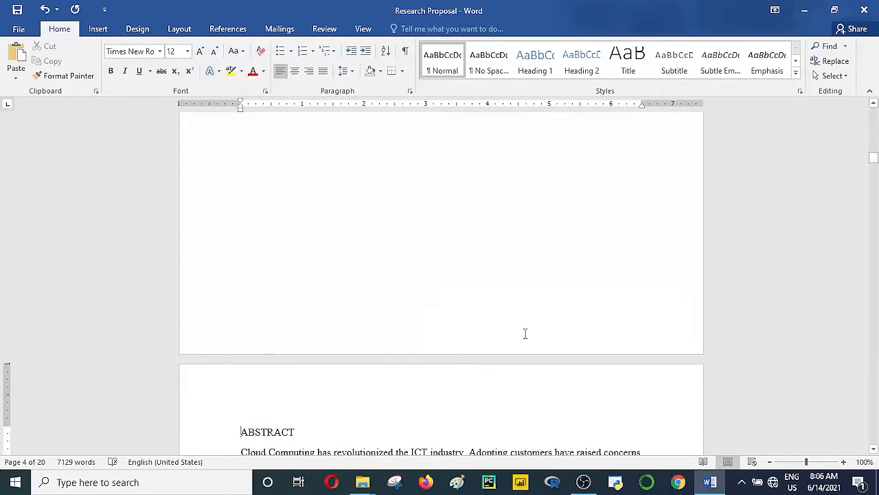
Step: Place the cursor in the Introduction text and scroll back up toward DECLARATION
{"action": "left_click", "coordinate": [874, 448]}
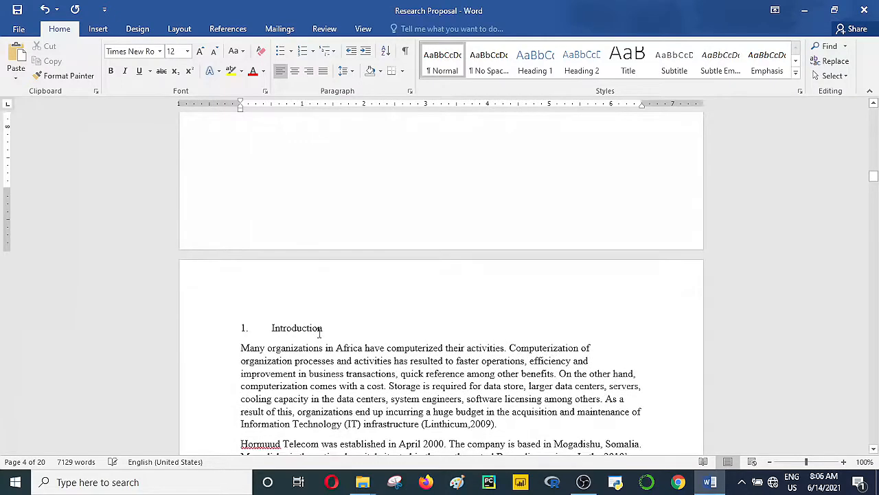
{"action": "left_click", "coordinate": [319, 330]}
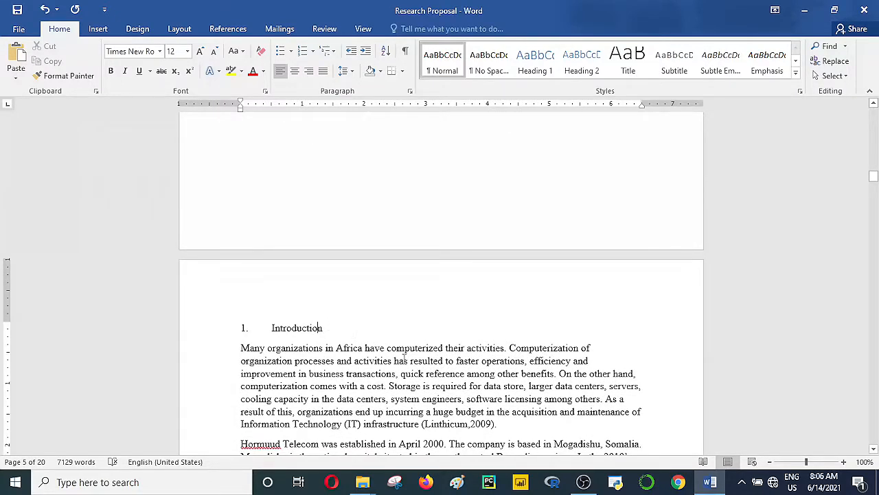
{"action": "left_click", "coordinate": [873, 450]}
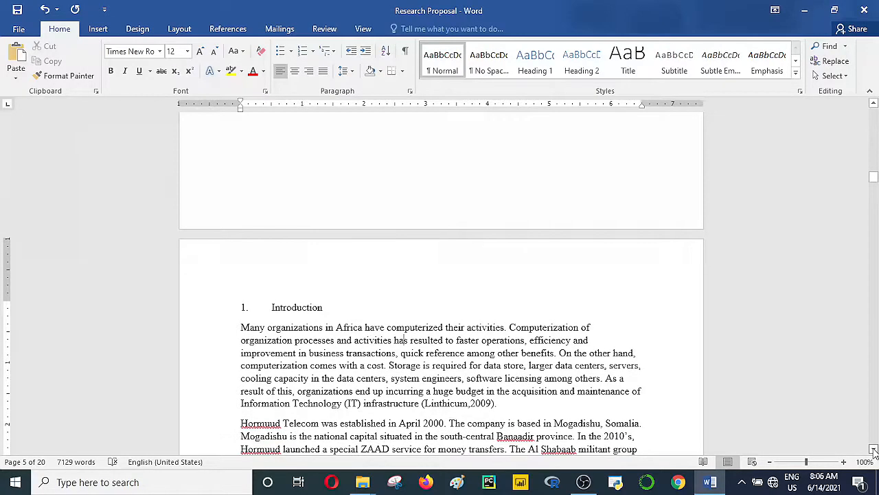
{"action": "left_click", "coordinate": [873, 105]}
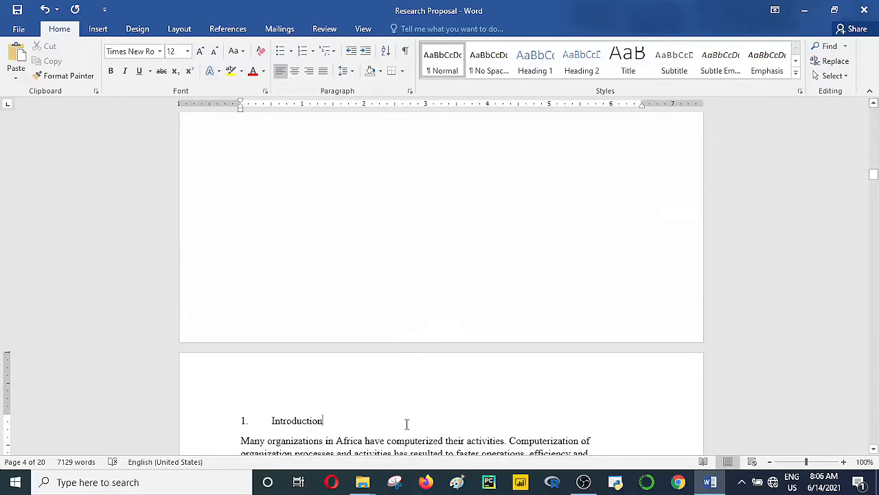
{"action": "left_click", "coordinate": [873, 449]}
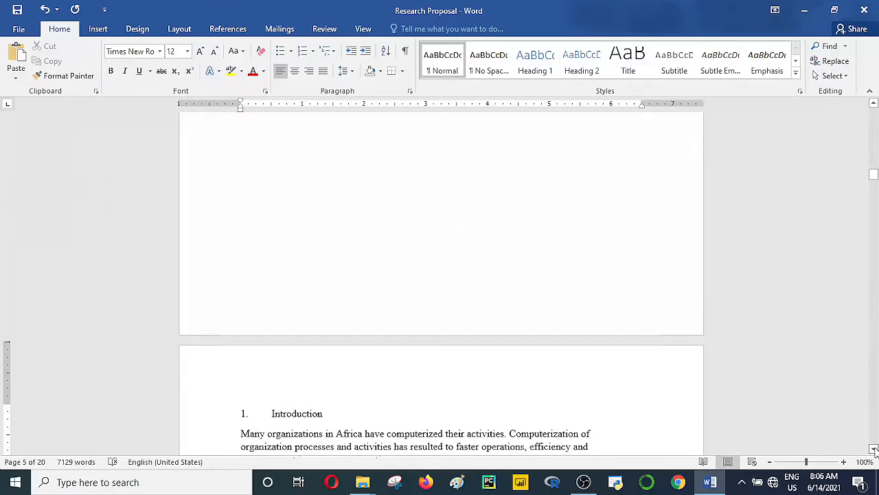
{"action": "left_click", "coordinate": [874, 449]}
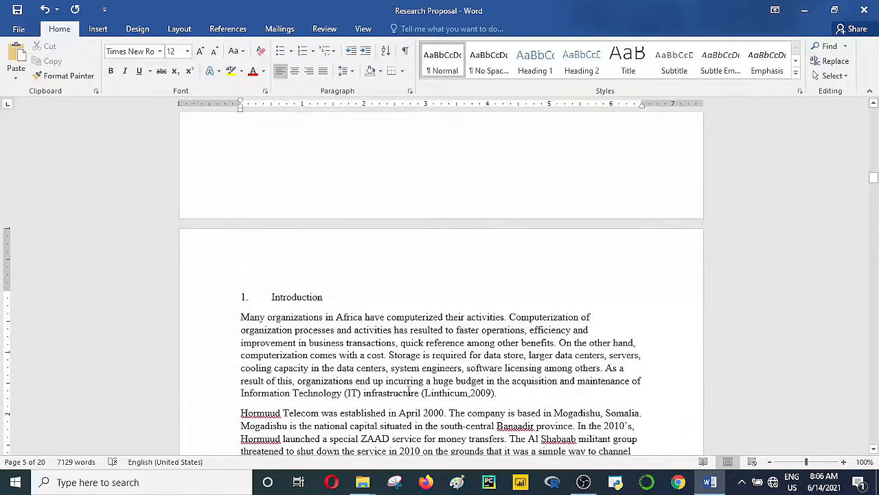
{"action": "left_click", "coordinate": [406, 392]}
{"action": "left_click_drag", "start_coordinate": [874, 177], "coordinate": [874, 170]}
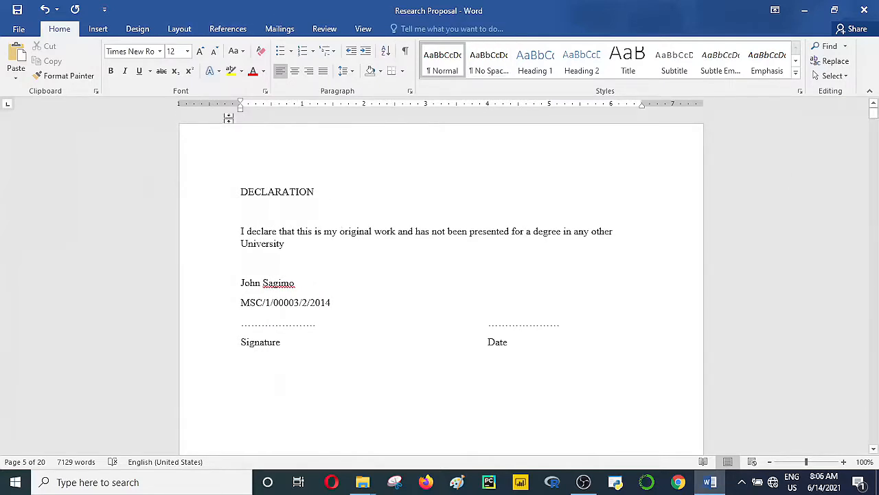
Step: Insert Bold Numbers 2 'Page X of Y' numbering at the bottom of every page
{"action": "left_click", "coordinate": [104, 30]}
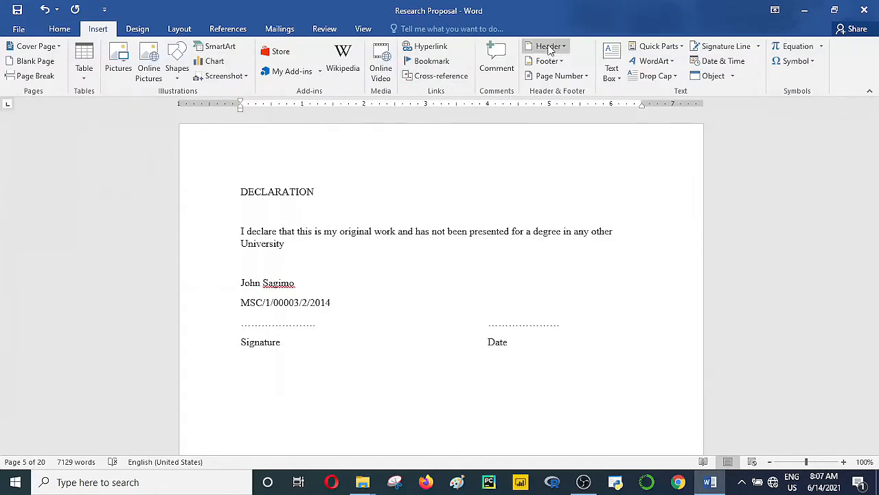
{"action": "left_click", "coordinate": [588, 82]}
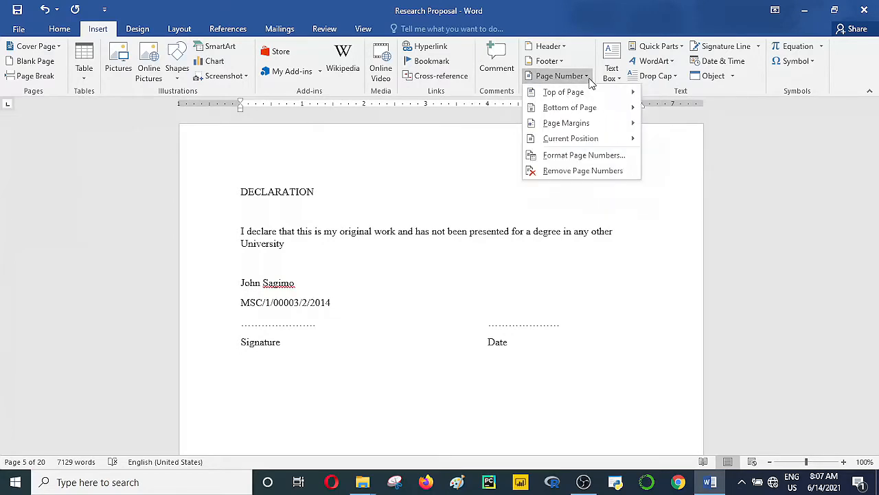
{"action": "left_click", "coordinate": [591, 107]}
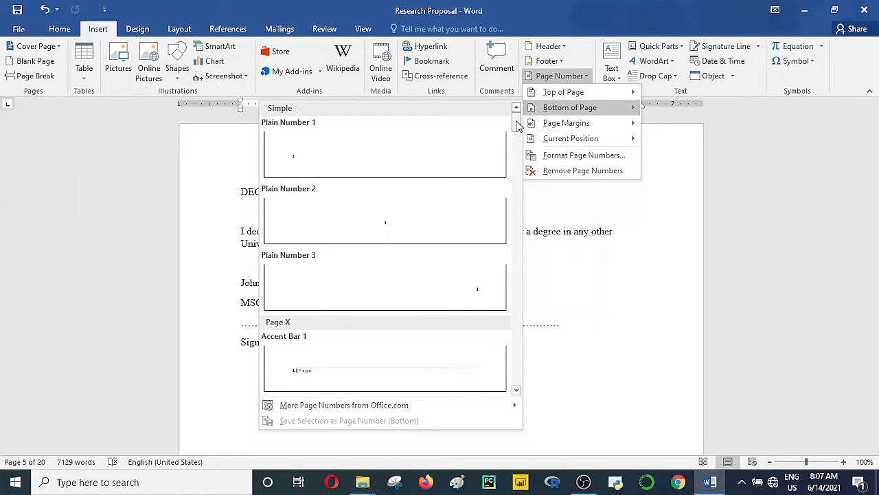
{"action": "left_click_drag", "start_coordinate": [516, 122], "coordinate": [511, 165]}
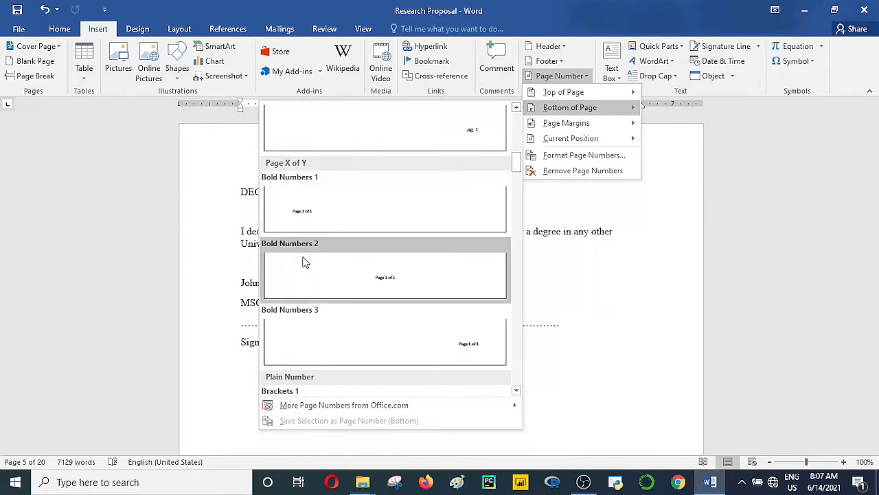
{"action": "left_click", "coordinate": [386, 280]}
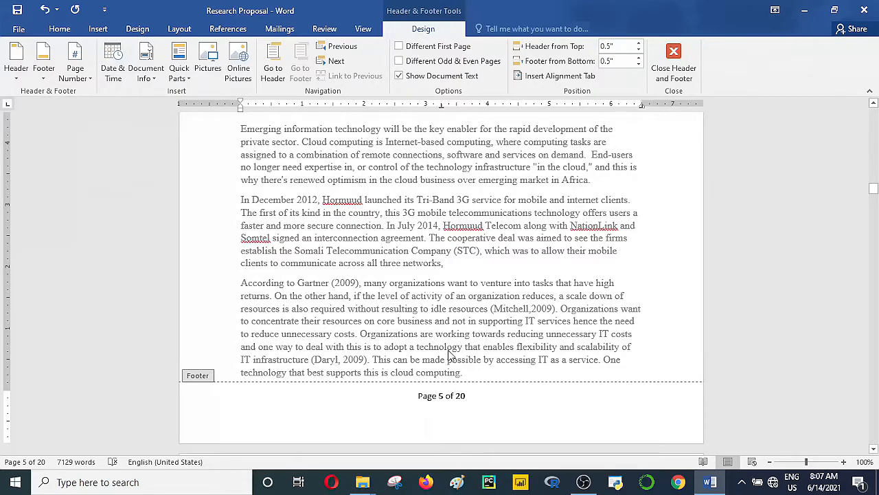
Step: Close the footer and check the Page X of 20 numbering across pages, ending on page 1
{"action": "double_click", "coordinate": [415, 275]}
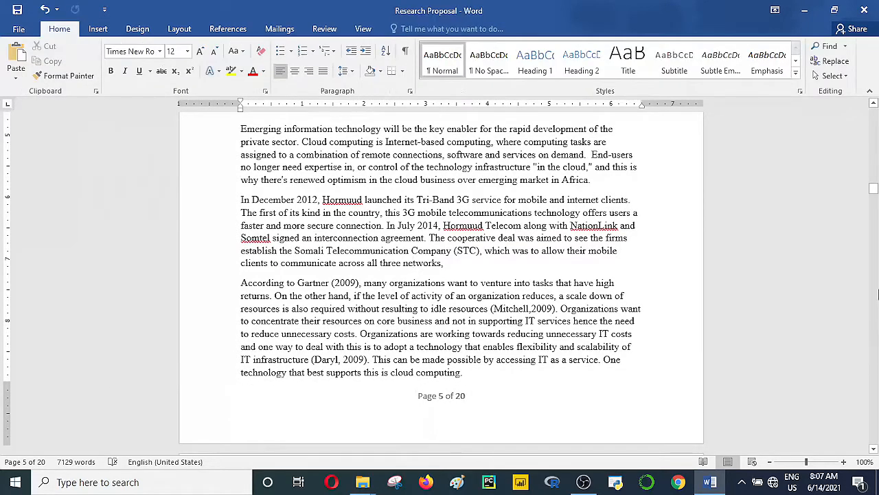
{"action": "left_click_drag", "start_coordinate": [871, 193], "coordinate": [873, 296]}
{"action": "left_click_drag", "start_coordinate": [873, 350], "coordinate": [873, 159]}
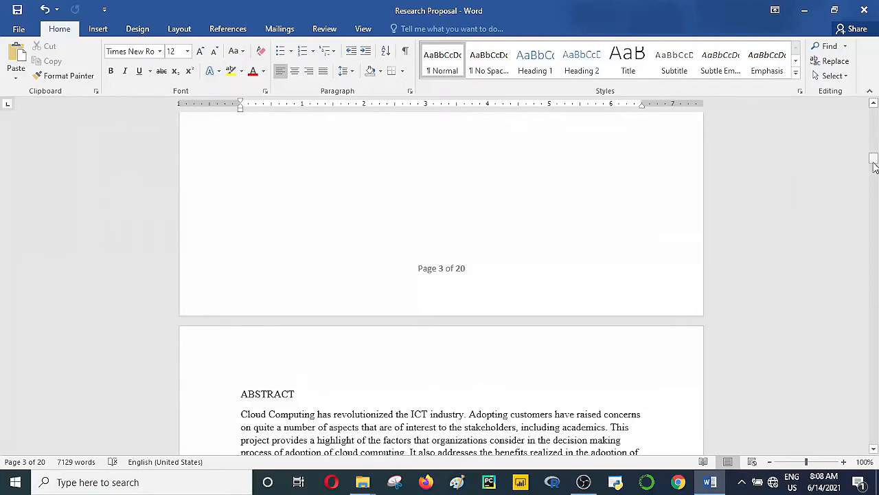
{"action": "left_click_drag", "start_coordinate": [873, 159], "coordinate": [874, 193]}
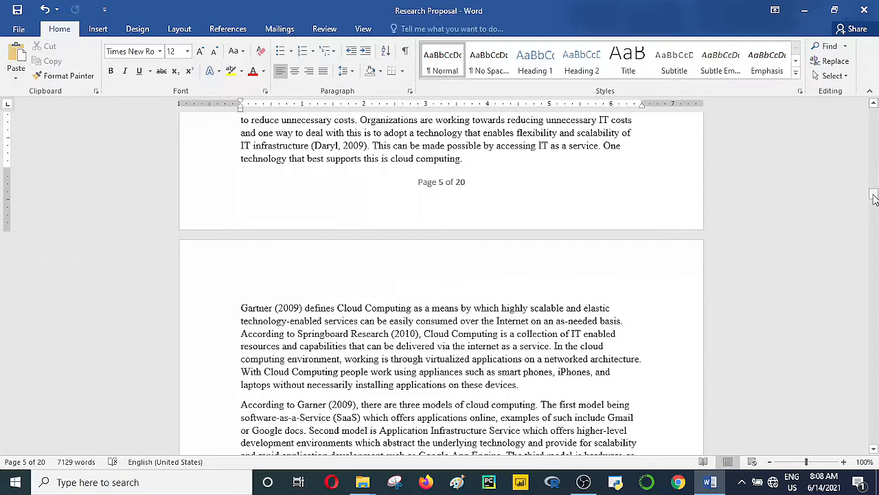
{"action": "left_click_drag", "start_coordinate": [873, 195], "coordinate": [874, 125]}
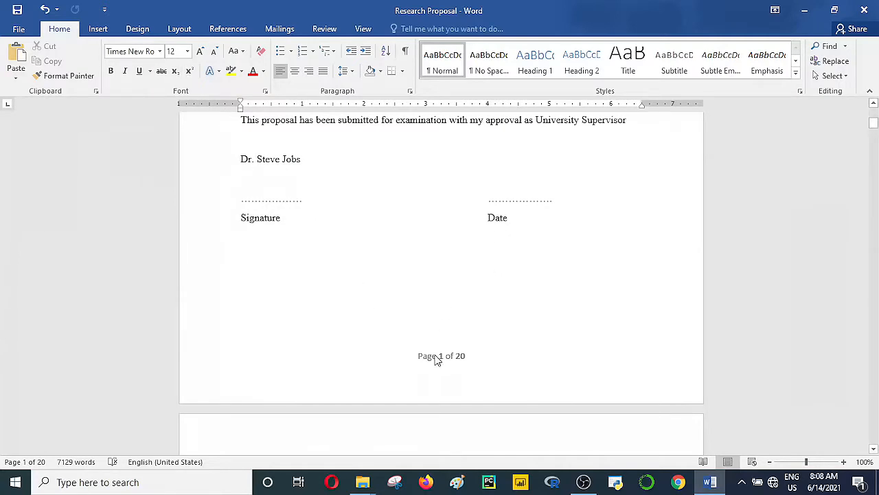
Step: Format the footer's page number as lowercase Roman numerals (i, ii, iii)
{"action": "double_click", "coordinate": [435, 358]}
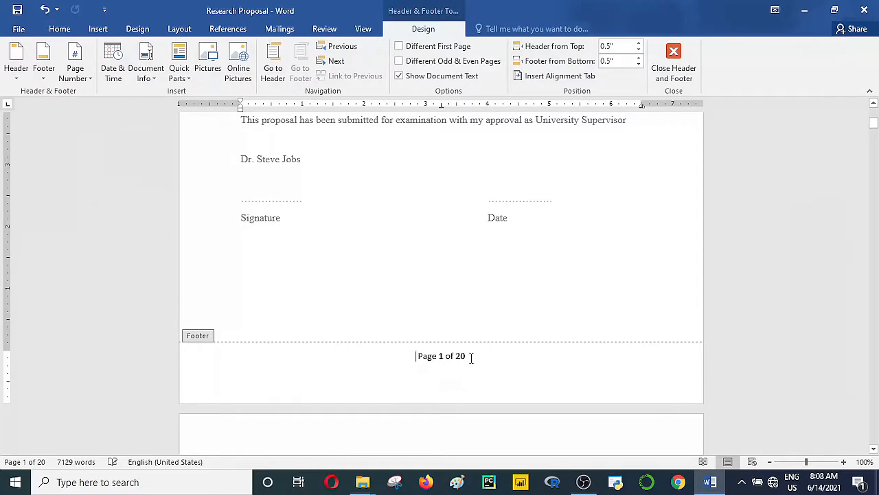
{"action": "left_click_drag", "start_coordinate": [471, 357], "coordinate": [417, 357]}
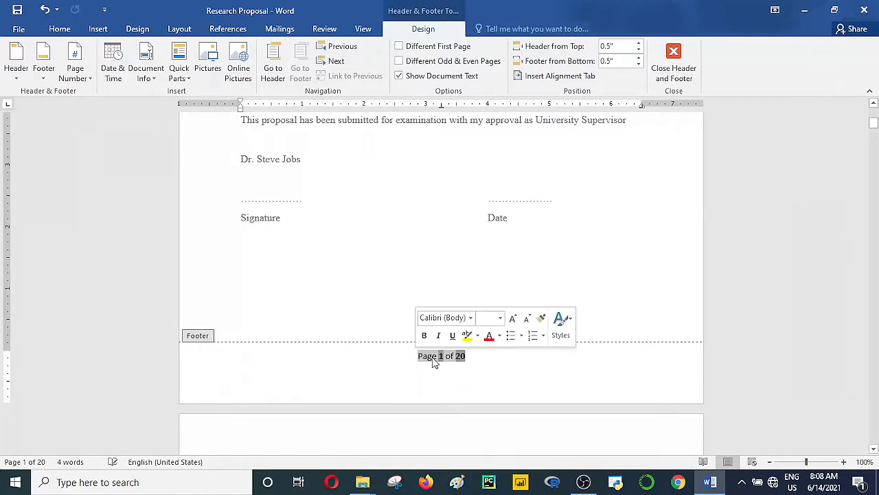
{"action": "right_click", "coordinate": [433, 358]}
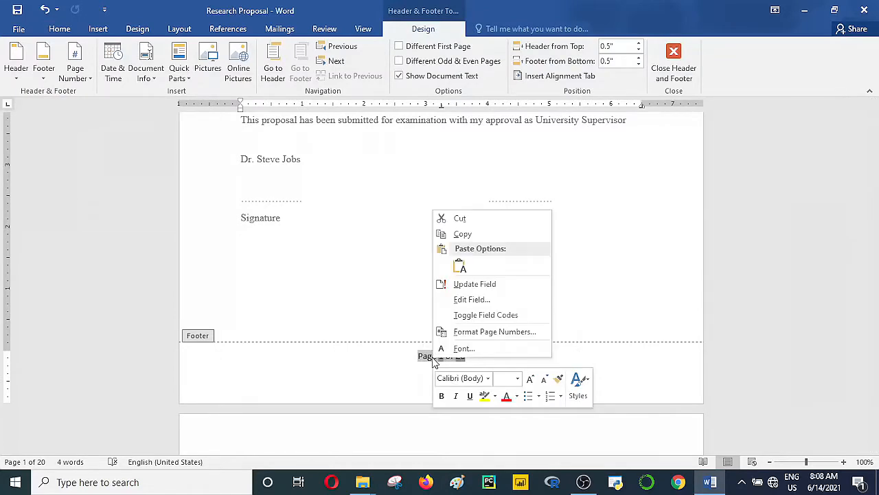
{"action": "left_click", "coordinate": [472, 333]}
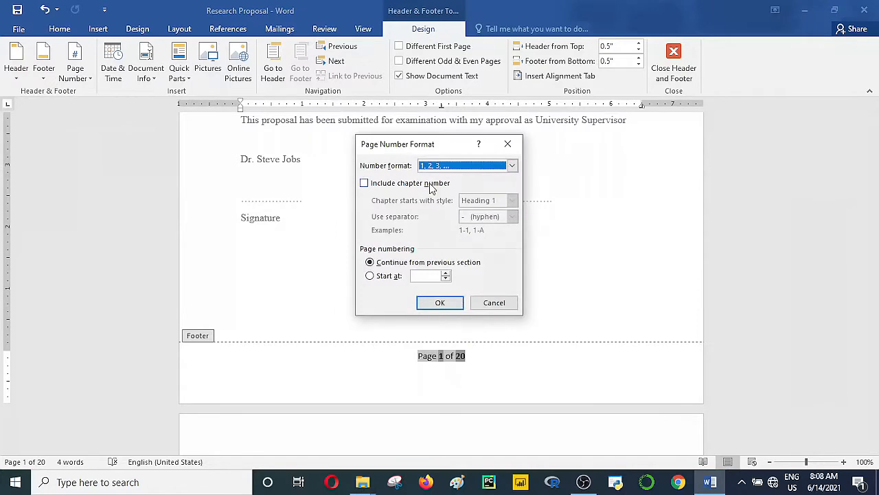
{"action": "left_click", "coordinate": [475, 169]}
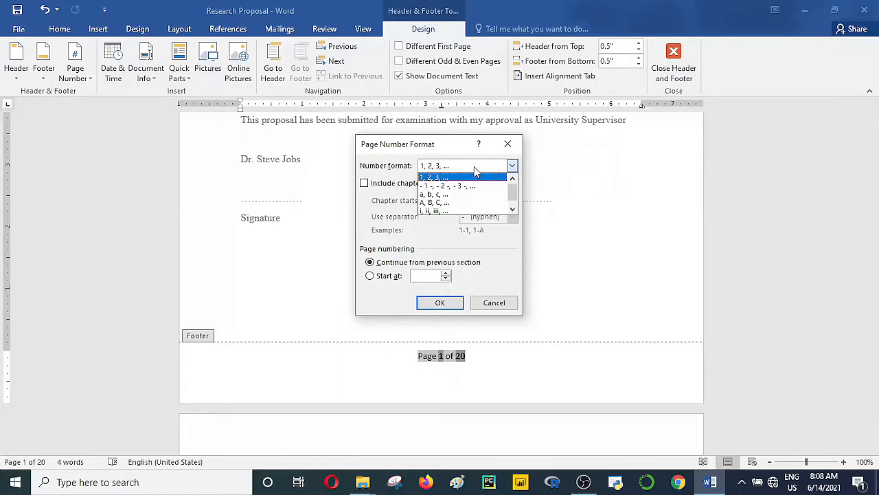
{"action": "left_click", "coordinate": [472, 211]}
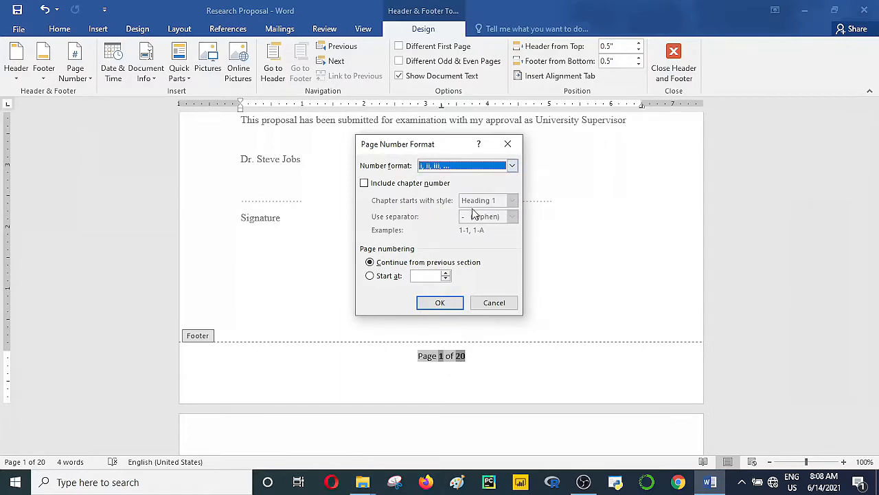
{"action": "left_click", "coordinate": [452, 302]}
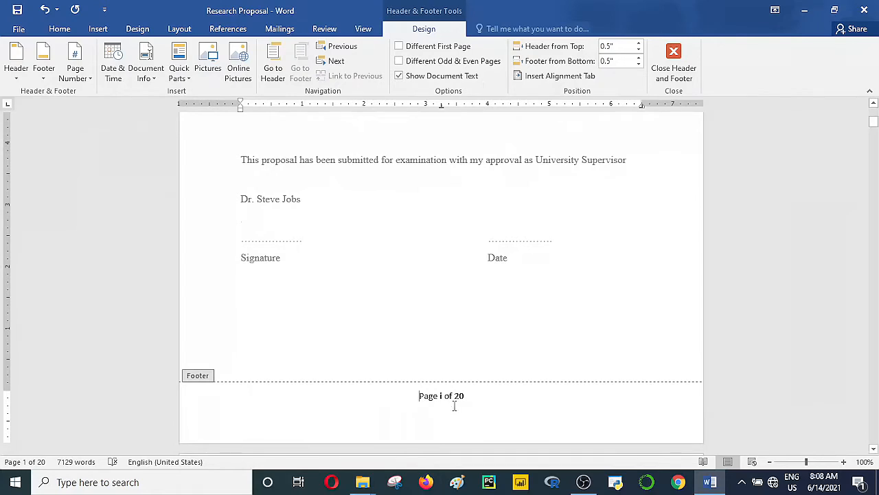
Step: Replace 'Page i of 20' with a Plain Number 2 centred page number and close the footer
{"action": "left_click_drag", "start_coordinate": [470, 395], "coordinate": [413, 392]}
{"action": "left_click", "coordinate": [82, 80]}
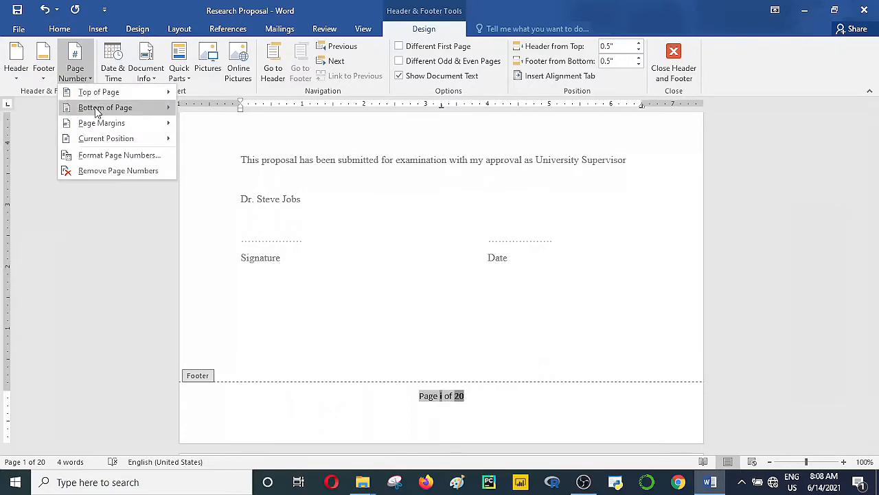
{"action": "mouse_move", "coordinate": [98, 107]}
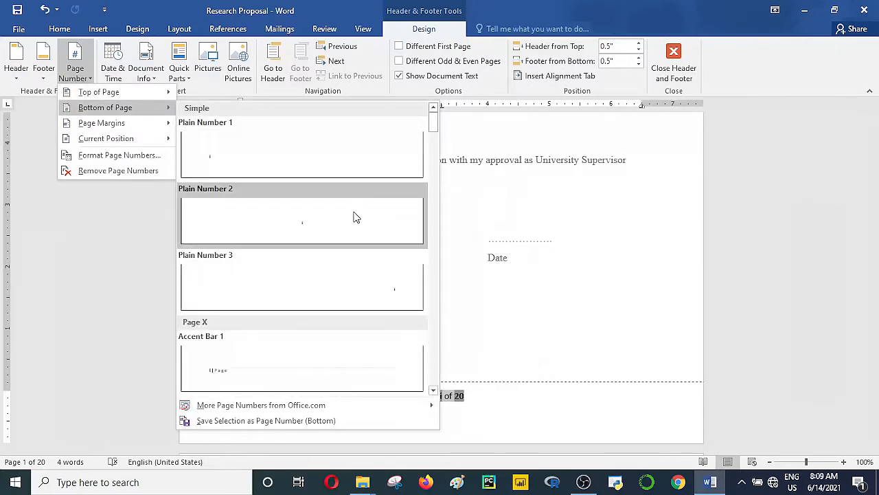
{"action": "left_click", "coordinate": [294, 218]}
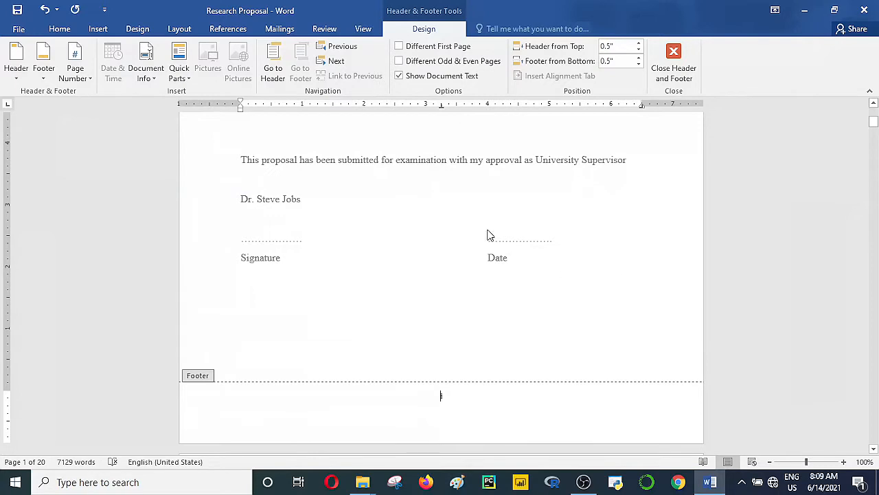
{"action": "double_click", "coordinate": [454, 214]}
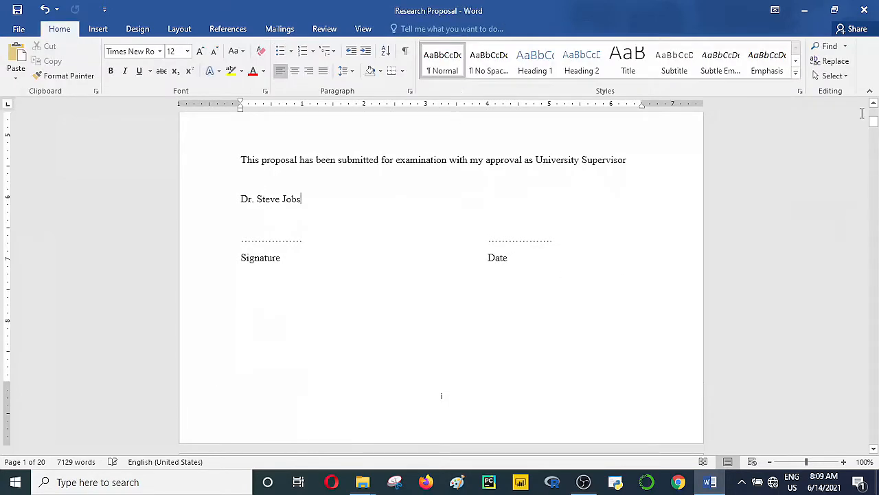
Step: Add a blank paragraph after the abstract's last line, 'a focus on addition of business'
{"action": "left_click_drag", "start_coordinate": [874, 119], "coordinate": [874, 166]}
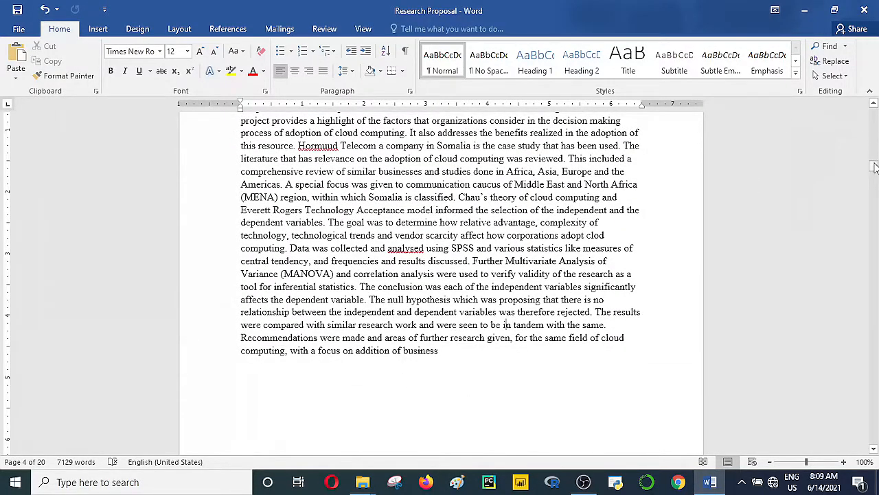
{"action": "mouse_move", "coordinate": [873, 166]}
{"action": "left_mouse_down"}
{"action": "mouse_move", "coordinate": [874, 181]}
{"action": "mouse_move", "coordinate": [873, 168]}
{"action": "left_mouse_up"}
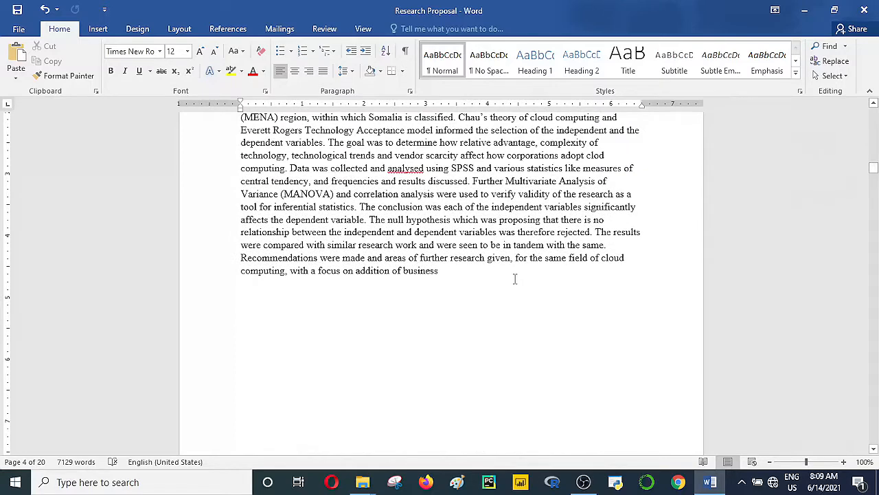
{"action": "key", "text": "Return"}
{"action": "left_click_drag", "start_coordinate": [874, 175], "coordinate": [875, 167]}
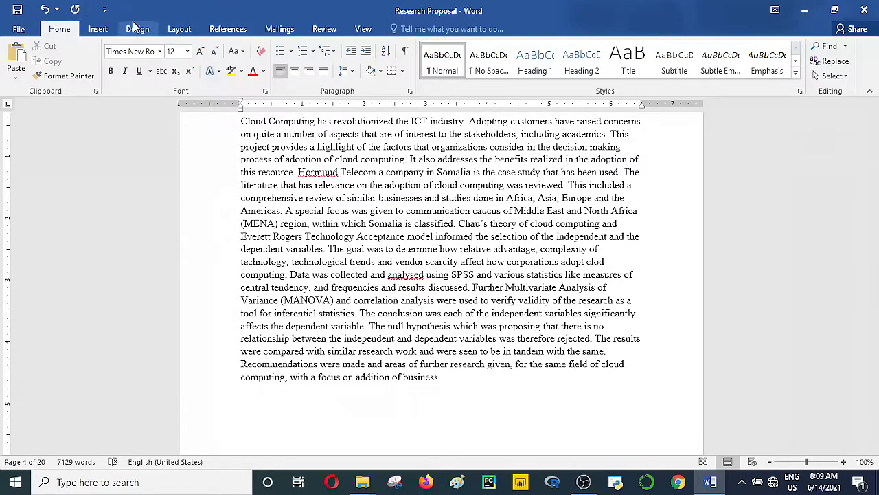
Step: Insert a Next Page section break after the abstract
{"action": "left_click", "coordinate": [174, 31]}
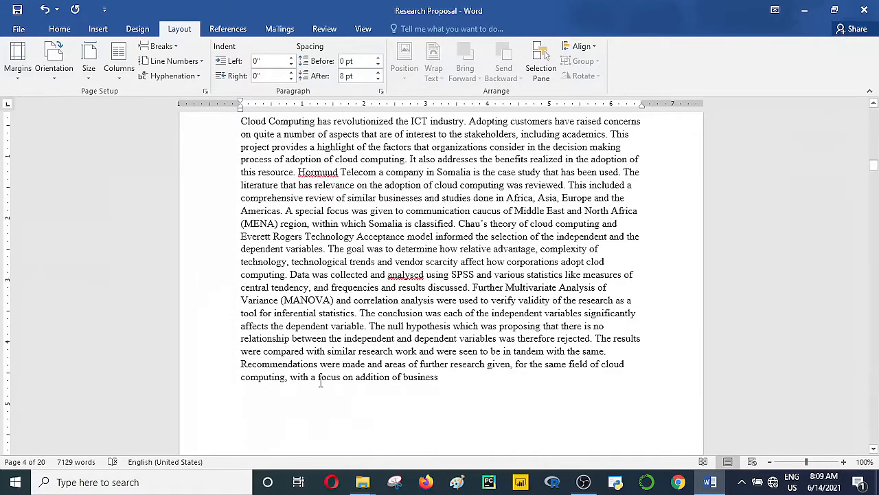
{"action": "left_click", "coordinate": [176, 46]}
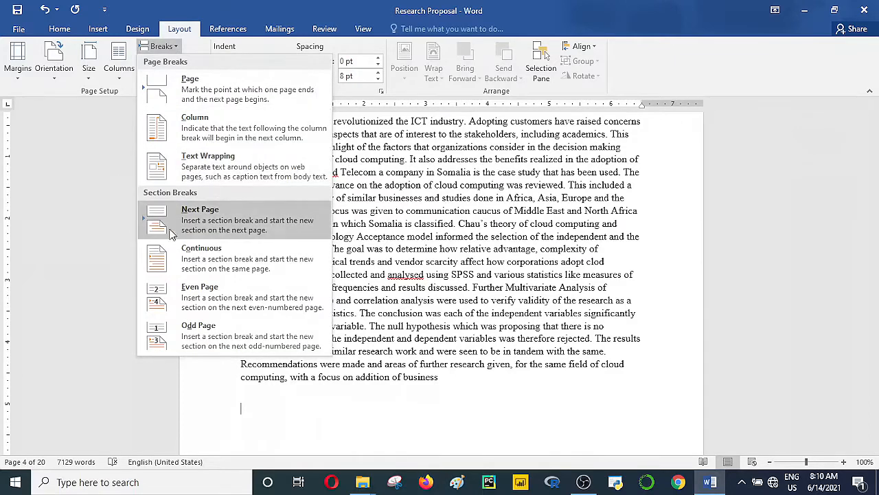
{"action": "left_click", "coordinate": [221, 227]}
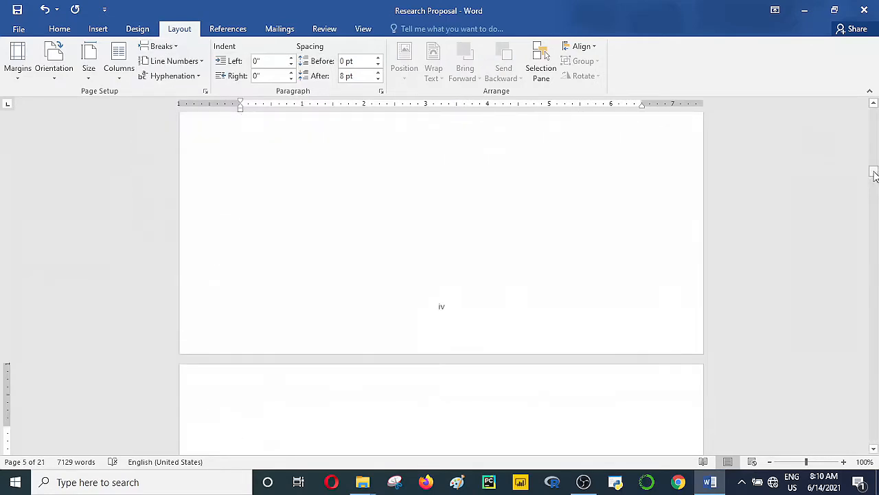
{"action": "mouse_move", "coordinate": [874, 175]}
{"action": "left_mouse_down"}
{"action": "mouse_move", "coordinate": [873, 201]}
{"action": "mouse_move", "coordinate": [874, 189]}
{"action": "left_mouse_up"}
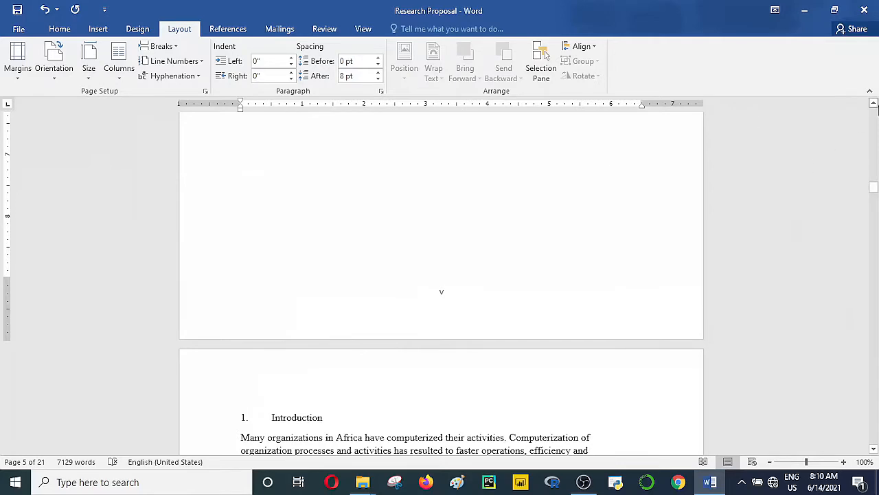
{"action": "left_click", "coordinate": [873, 103]}
{"action": "left_click", "coordinate": [873, 103]}
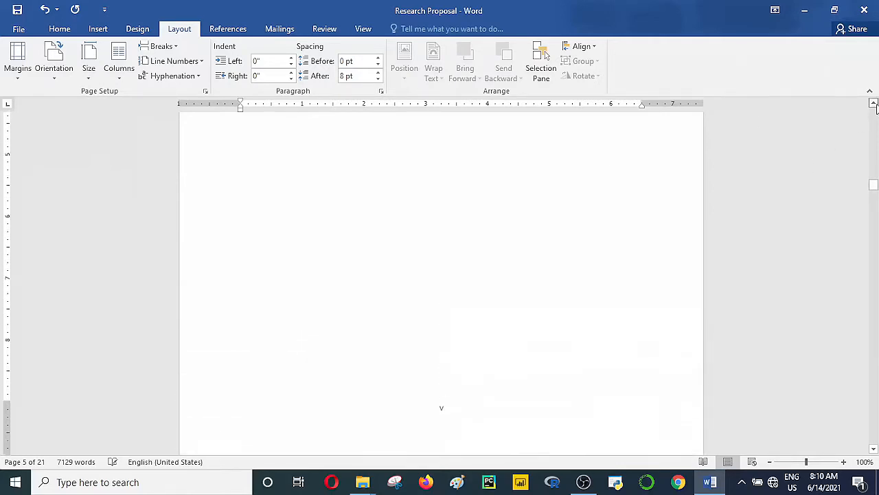
{"action": "left_click", "coordinate": [873, 103]}
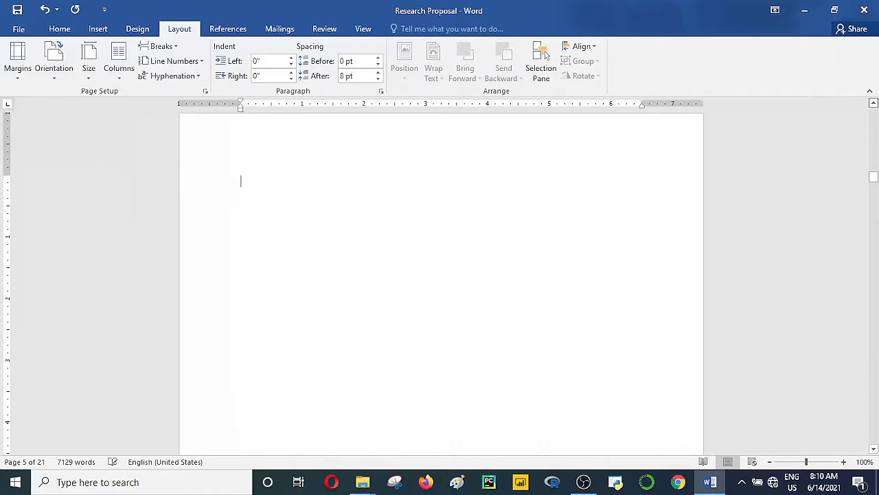
Step: Delete the blank page so '1. Introduction' starts at the top of page v
{"action": "key", "text": "BackSpace"}
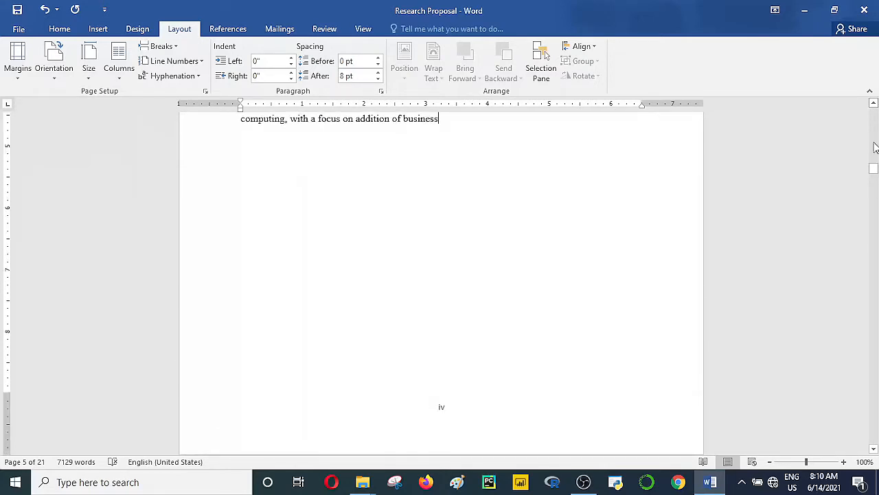
{"action": "left_click_drag", "start_coordinate": [874, 169], "coordinate": [873, 191]}
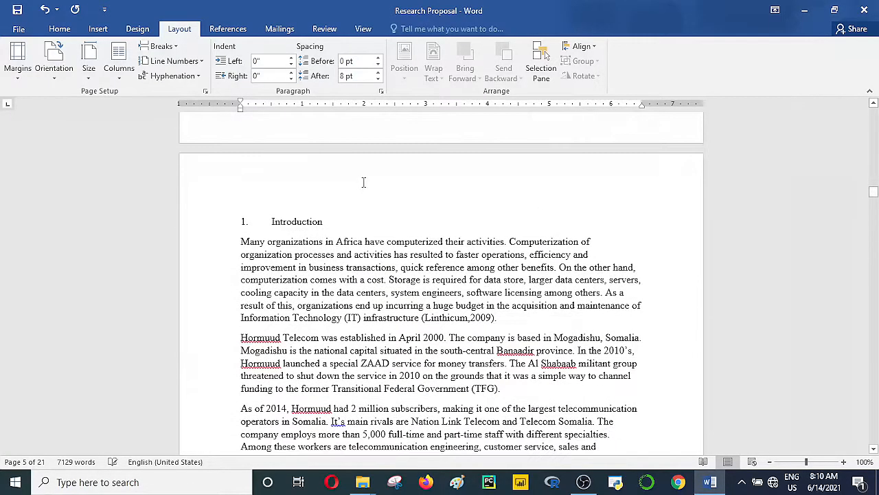
{"action": "left_click", "coordinate": [307, 192]}
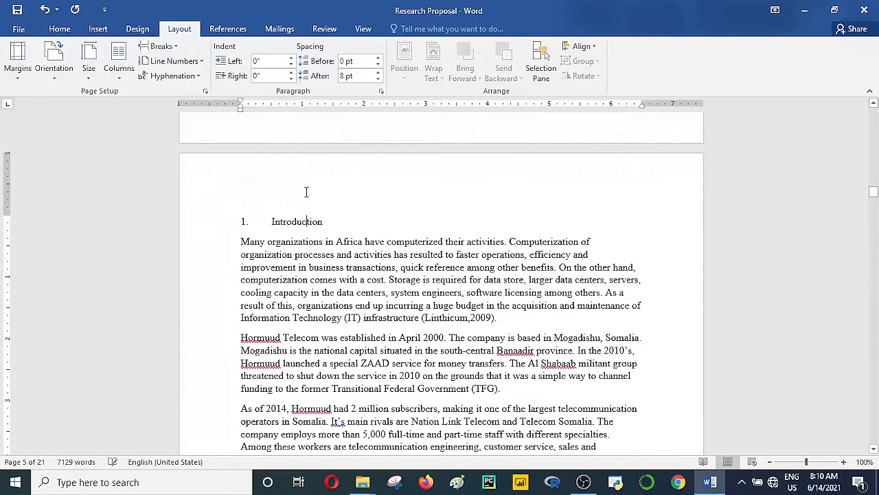
{"action": "left_click", "coordinate": [242, 221]}
{"action": "key", "text": "BackSpace"}
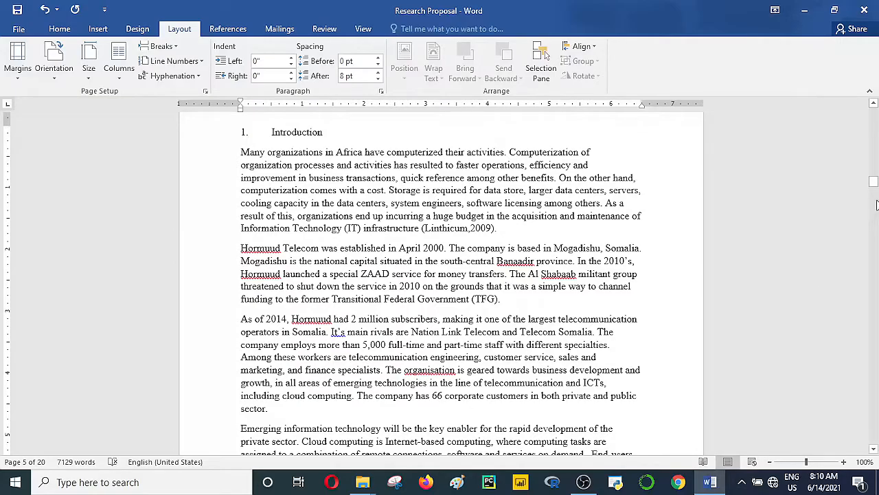
{"action": "mouse_move", "coordinate": [875, 184]}
{"action": "left_mouse_down"}
{"action": "mouse_move", "coordinate": [873, 172]}
{"action": "mouse_move", "coordinate": [874, 196]}
{"action": "left_mouse_up"}
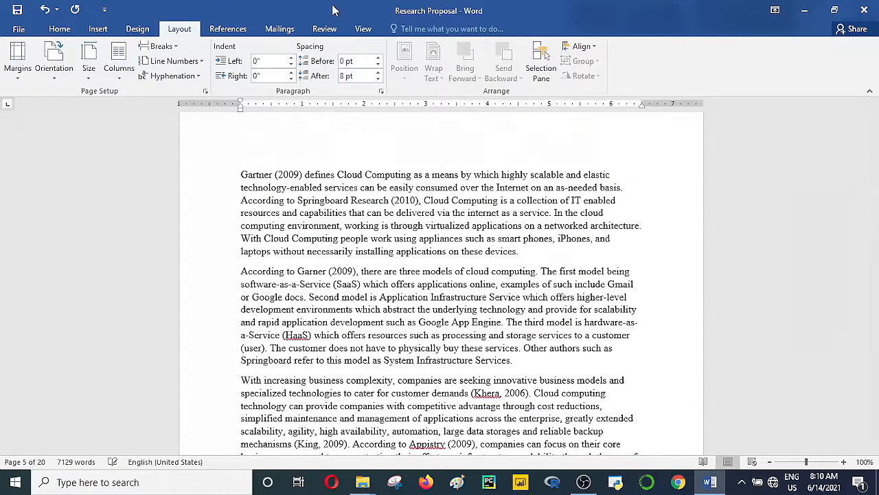
{"action": "left_click", "coordinate": [364, 33]}
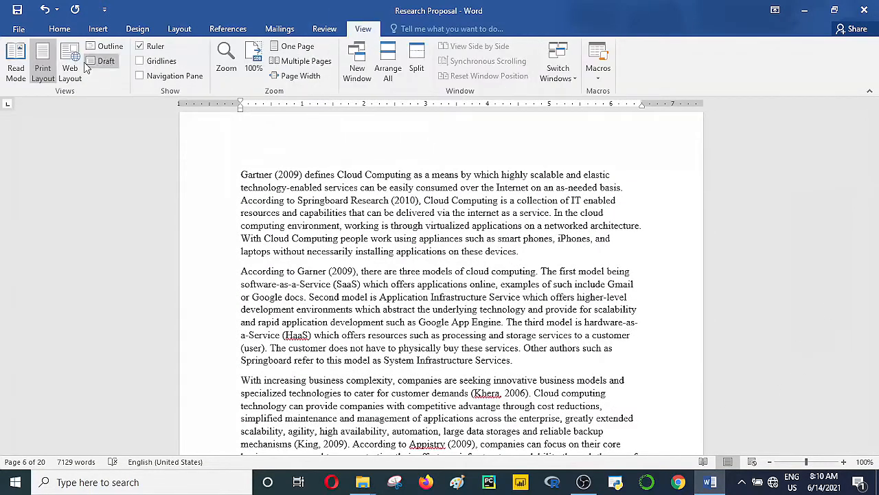
{"action": "left_click", "coordinate": [108, 46]}
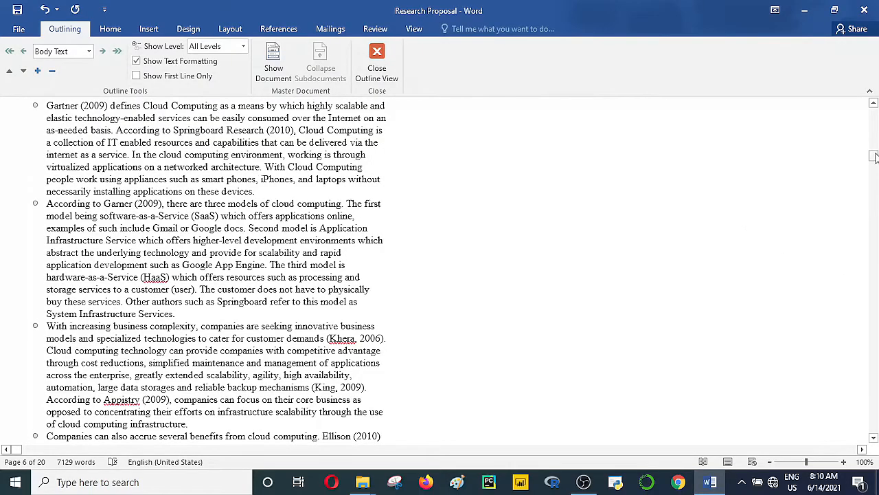
{"action": "left_click_drag", "start_coordinate": [874, 156], "coordinate": [874, 126]}
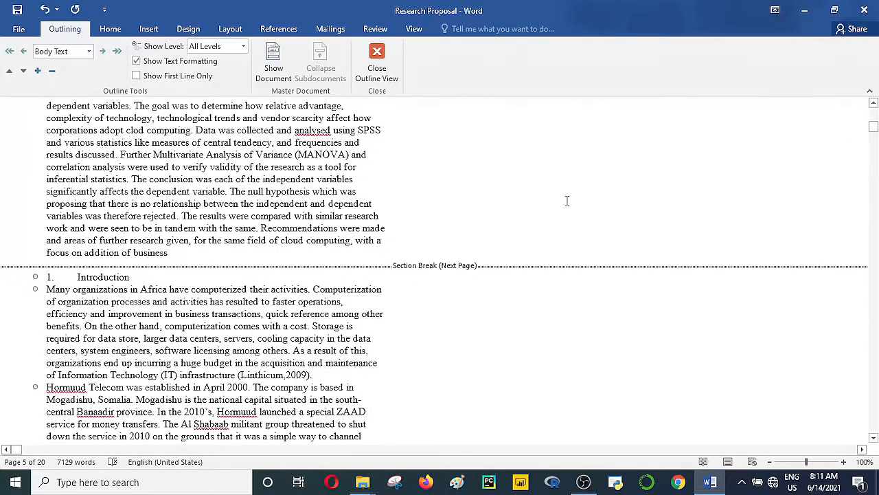
{"action": "left_click_drag", "start_coordinate": [875, 134], "coordinate": [875, 122]}
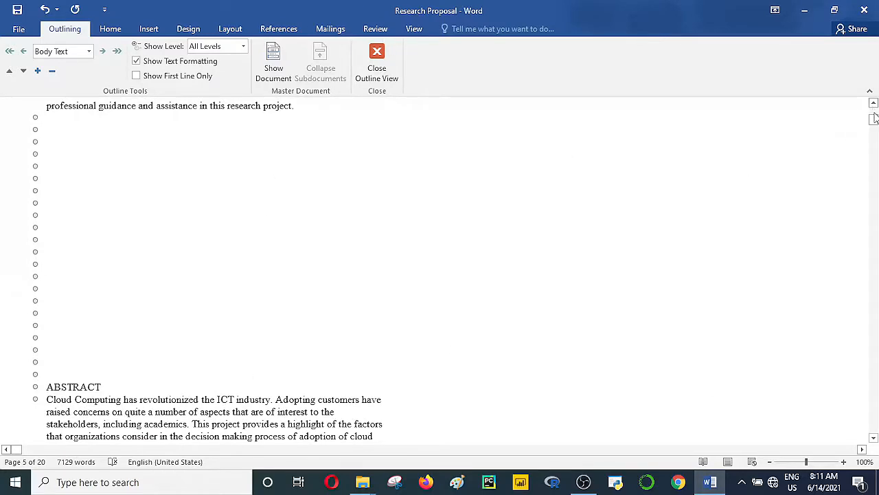
{"action": "mouse_move", "coordinate": [876, 122]}
{"action": "left_mouse_down"}
{"action": "mouse_move", "coordinate": [874, 112]}
{"action": "mouse_move", "coordinate": [874, 128]}
{"action": "left_mouse_up"}
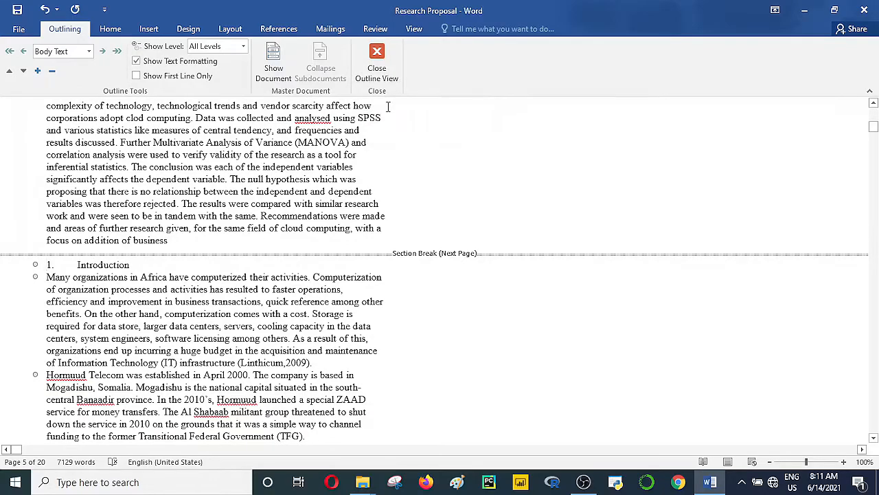
{"action": "left_click", "coordinate": [377, 66]}
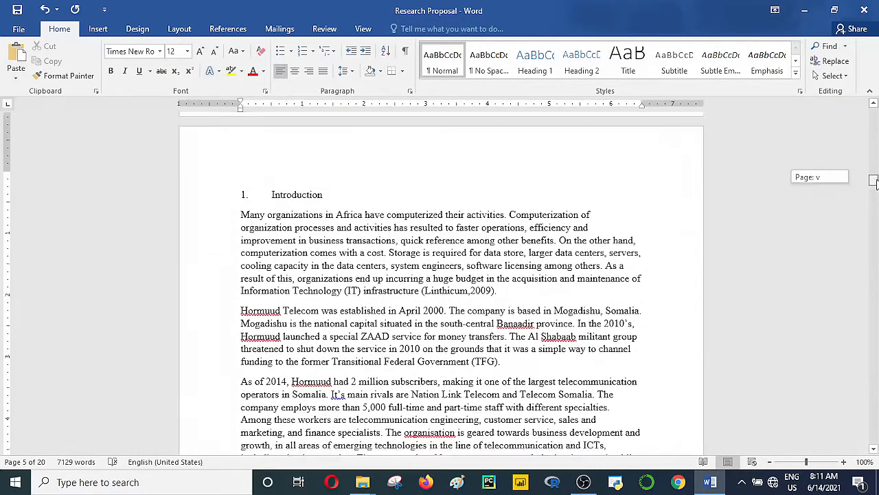
Step: Scroll to the bottom of page v and open its Section 2 footer
{"action": "mouse_move", "coordinate": [874, 180]}
{"action": "left_mouse_down"}
{"action": "mouse_move", "coordinate": [873, 254]}
{"action": "mouse_move", "coordinate": [874, 180]}
{"action": "mouse_move", "coordinate": [873, 192]}
{"action": "left_mouse_up"}
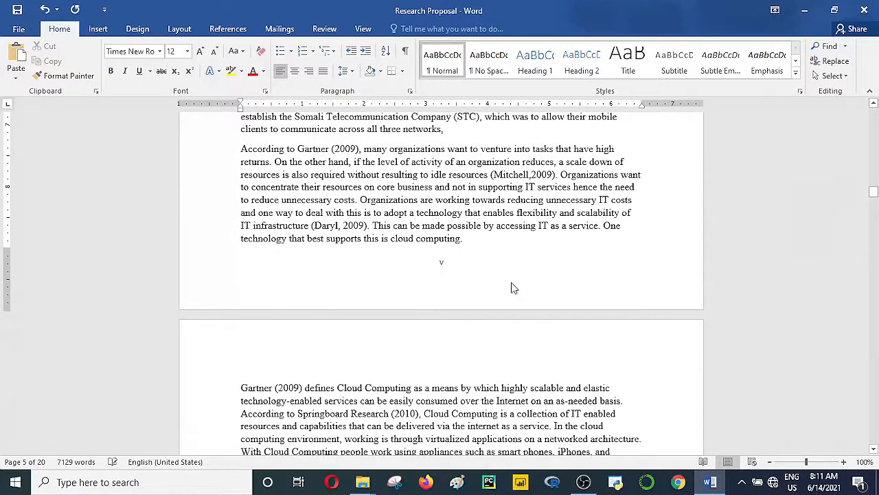
{"action": "double_click", "coordinate": [441, 263]}
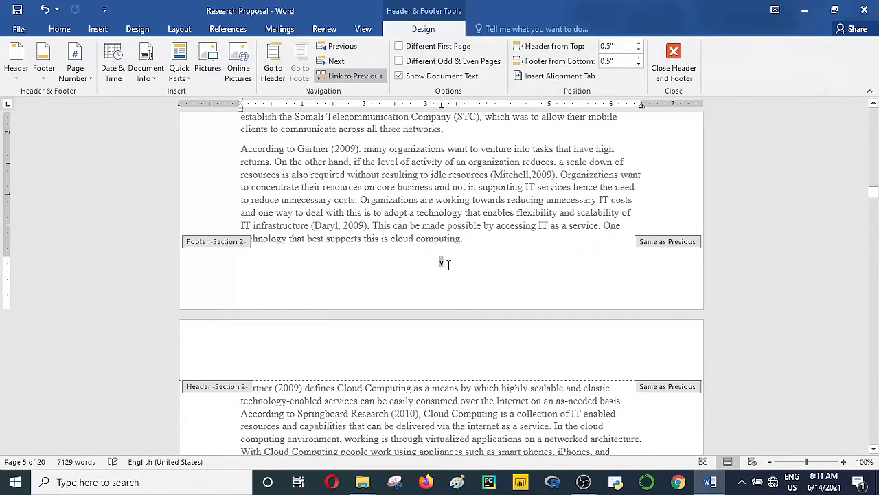
Step: Format the Introduction footer page numbers as 1, 2, 3 starting at 1, then close the footer
{"action": "left_click", "coordinate": [439, 263]}
{"action": "double_click", "coordinate": [440, 263]}
{"action": "right_click", "coordinate": [440, 263]}
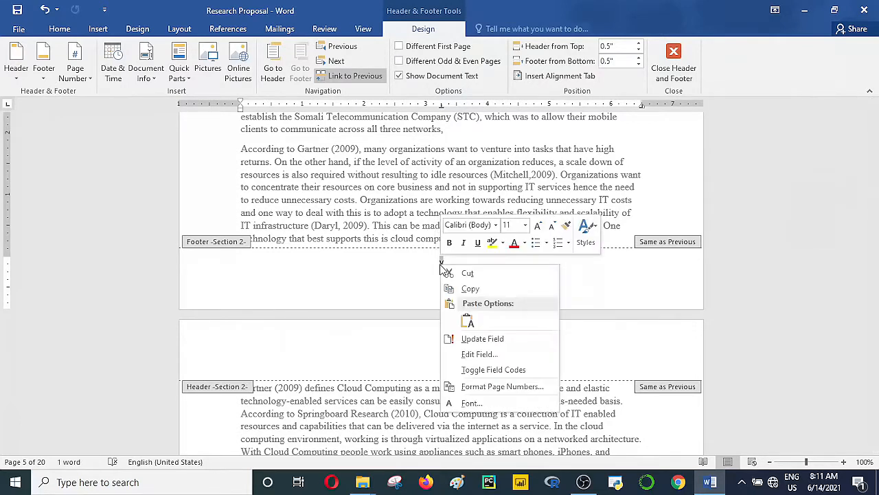
{"action": "left_click", "coordinate": [494, 386]}
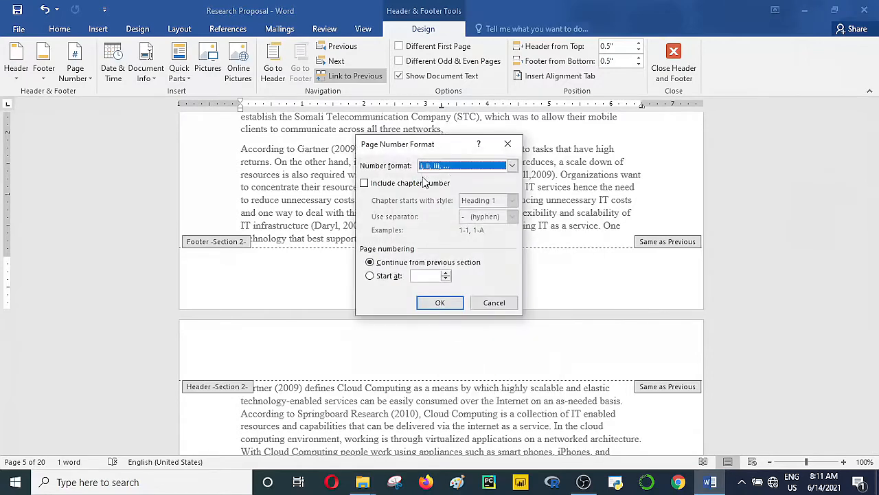
{"action": "left_click", "coordinate": [470, 168]}
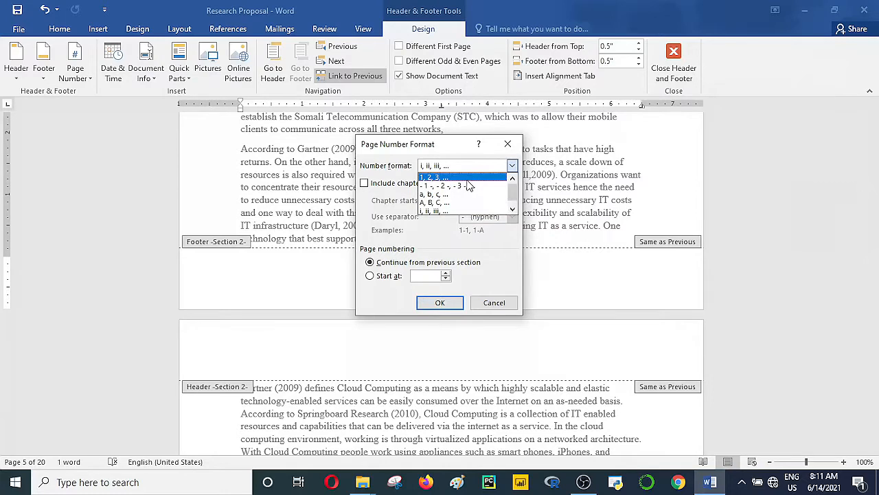
{"action": "left_click", "coordinate": [466, 180]}
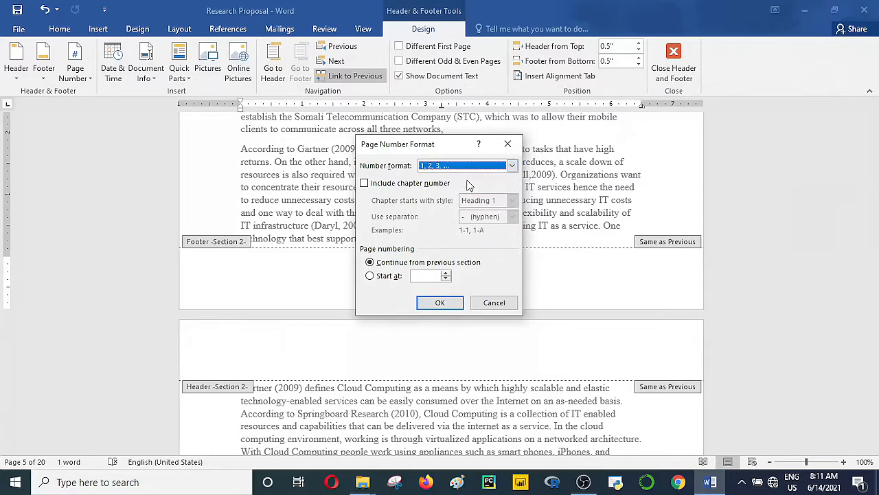
{"action": "left_click", "coordinate": [370, 277]}
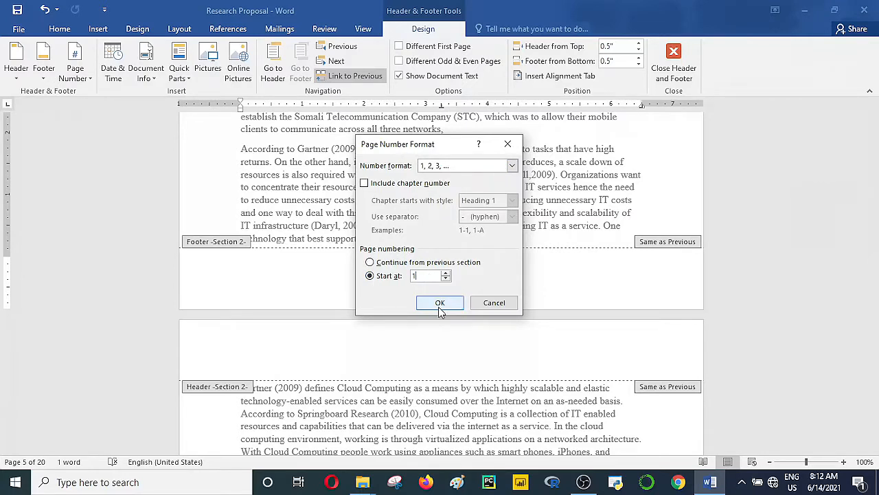
{"action": "left_click", "coordinate": [440, 303]}
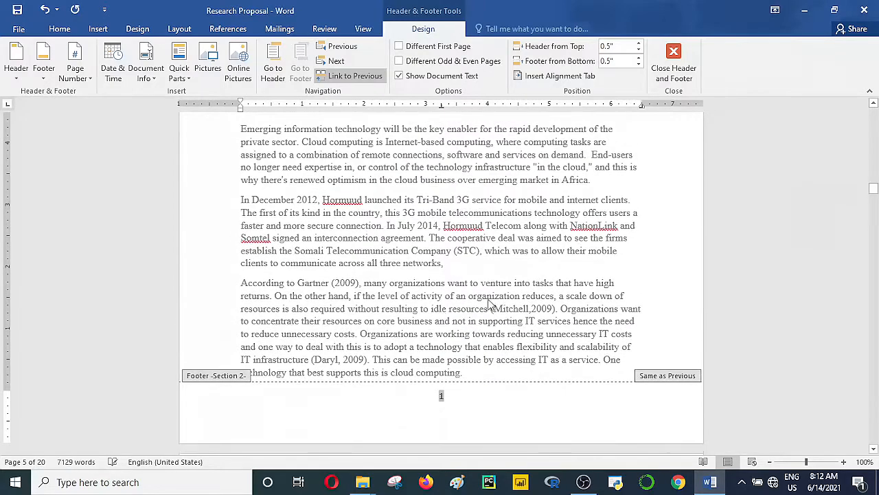
{"action": "double_click", "coordinate": [458, 260]}
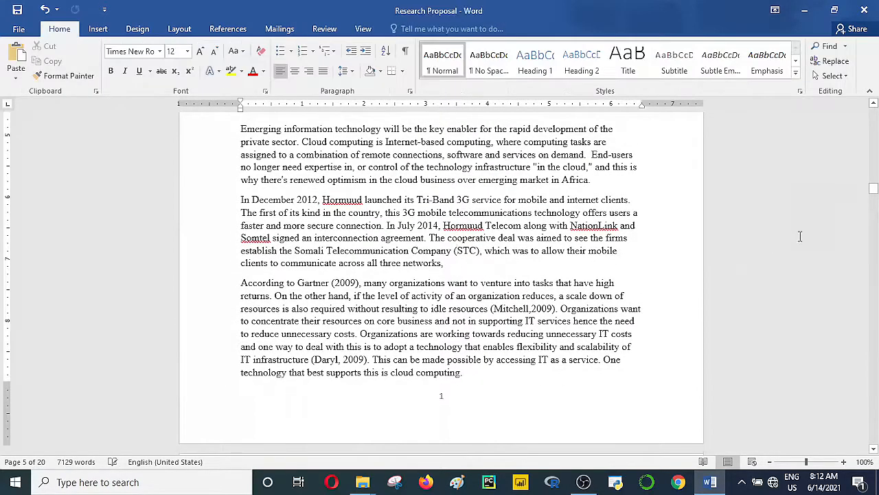
{"action": "left_click_drag", "start_coordinate": [875, 190], "coordinate": [874, 162]}
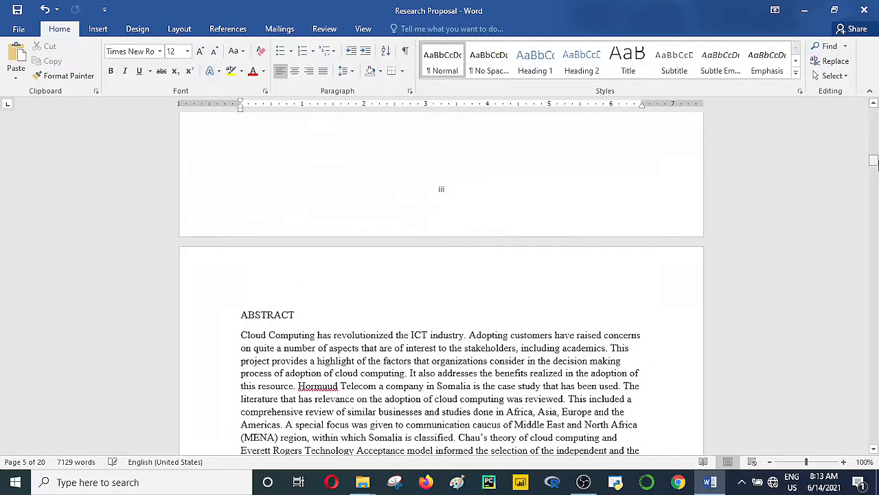
Step: Insert a page break before ABSTRACT, leaving a blank page for the table of contents
{"action": "left_click", "coordinate": [235, 299]}
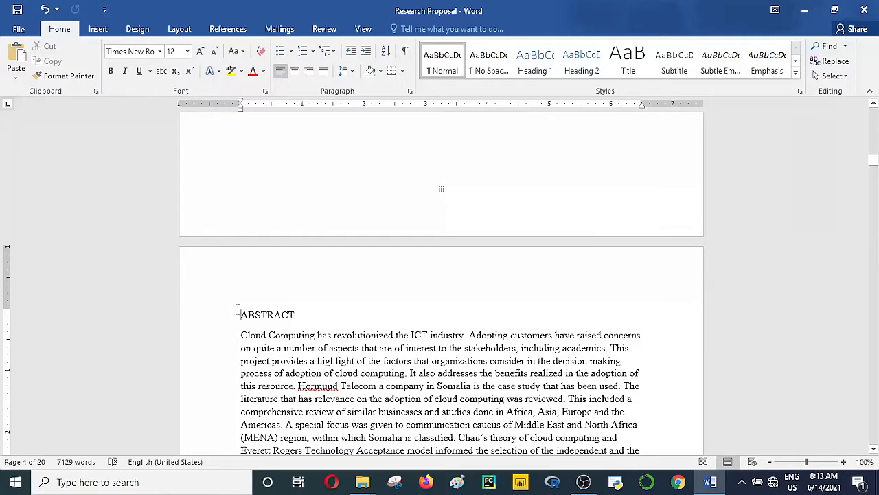
{"action": "key", "text": "ctrl+Return"}
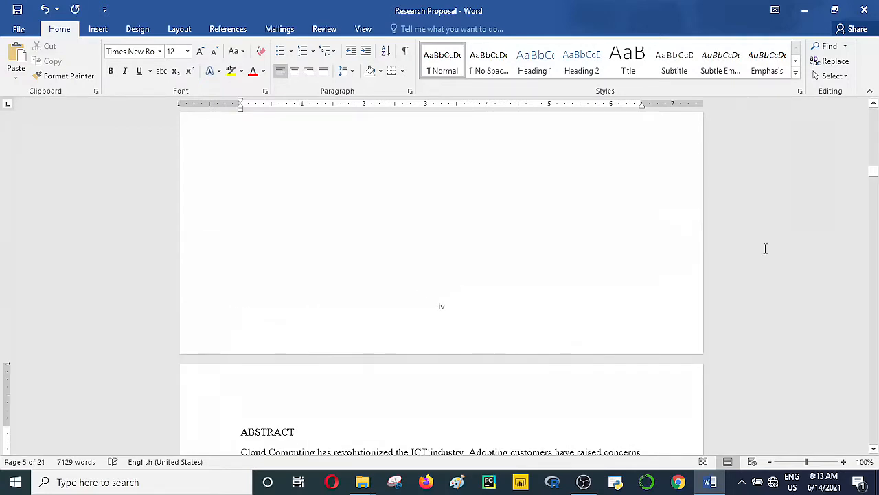
{"action": "mouse_move", "coordinate": [875, 173]}
{"action": "left_mouse_down"}
{"action": "mouse_move", "coordinate": [873, 147]}
{"action": "mouse_move", "coordinate": [874, 161]}
{"action": "left_mouse_up"}
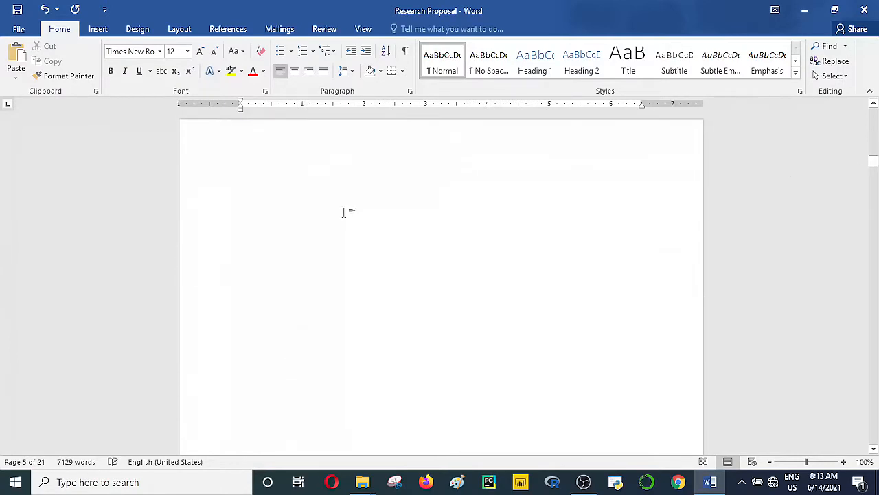
{"action": "left_click", "coordinate": [343, 210]}
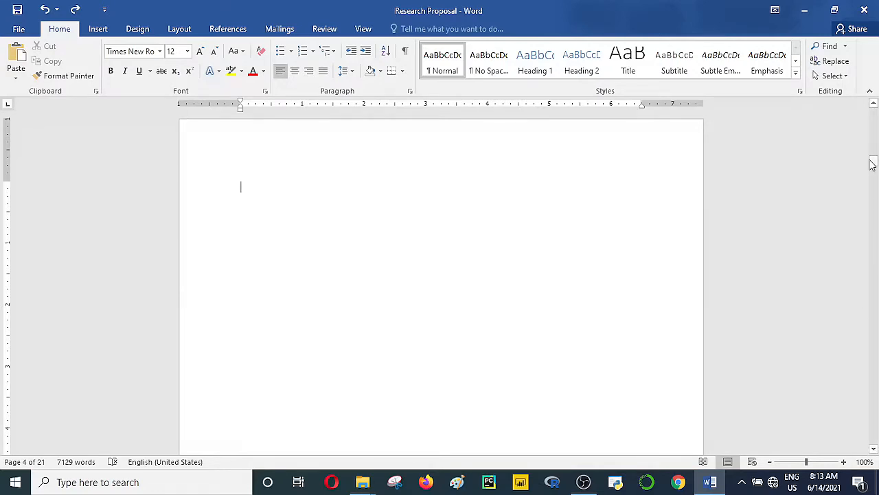
{"action": "left_click_drag", "start_coordinate": [875, 167], "coordinate": [875, 115]}
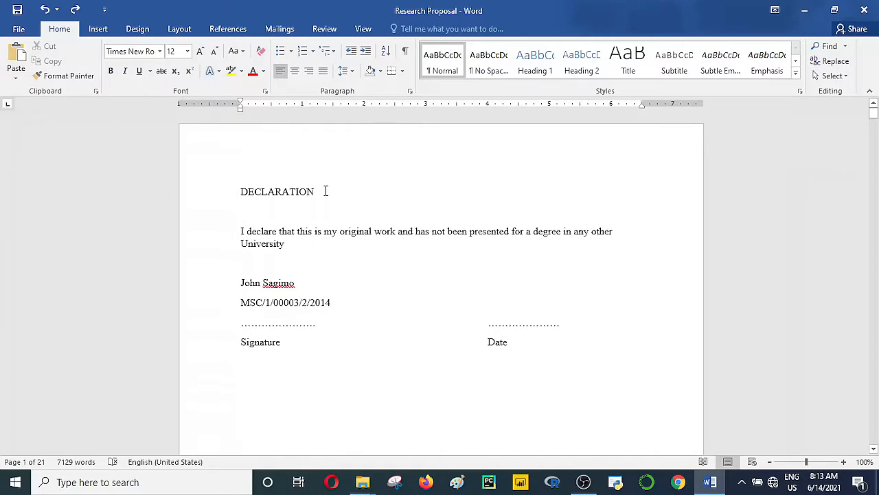
Step: Apply the Heading 1 style to the DECLARATION heading
{"action": "left_click", "coordinate": [237, 191]}
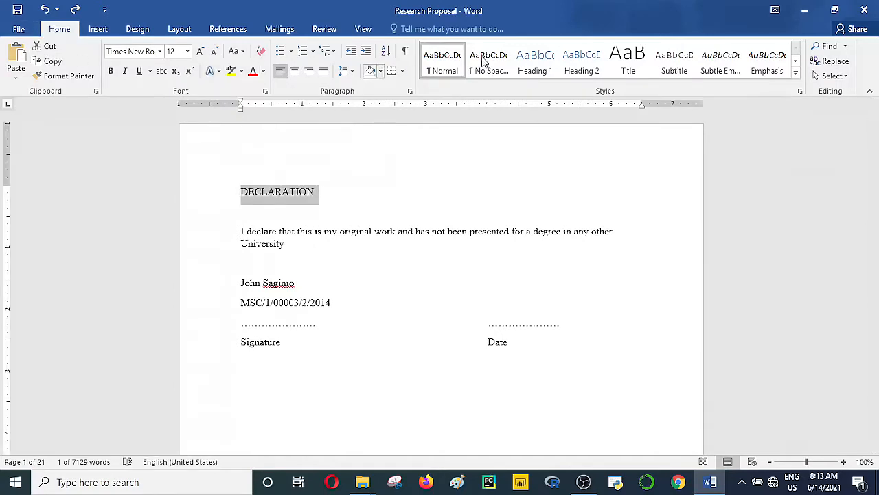
{"action": "left_click", "coordinate": [542, 69]}
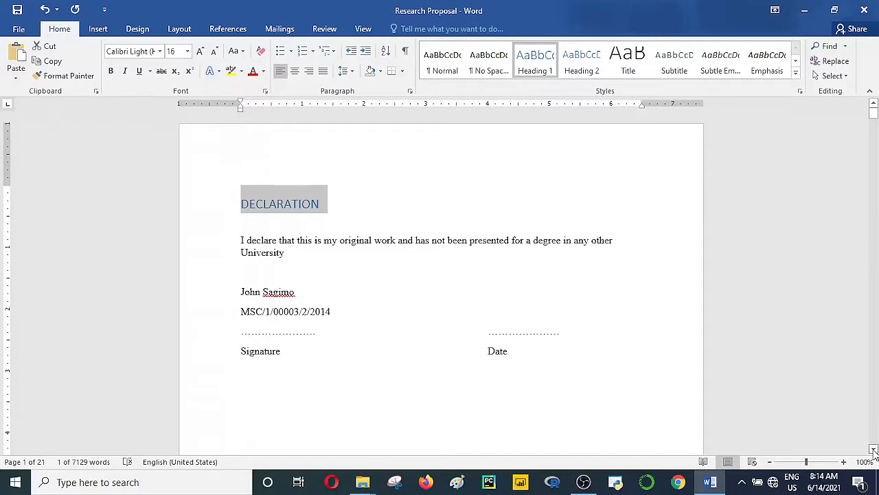
{"action": "left_click_drag", "start_coordinate": [873, 450], "coordinate": [874, 450]}
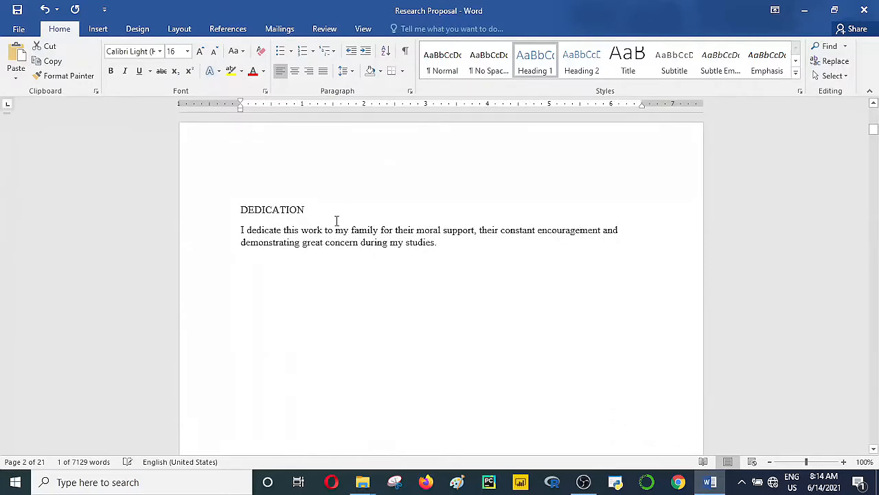
Step: Apply Heading 1 to DEDICATION and pick up its formatting with Format Painter
{"action": "left_click_drag", "start_coordinate": [337, 221], "coordinate": [217, 217]}
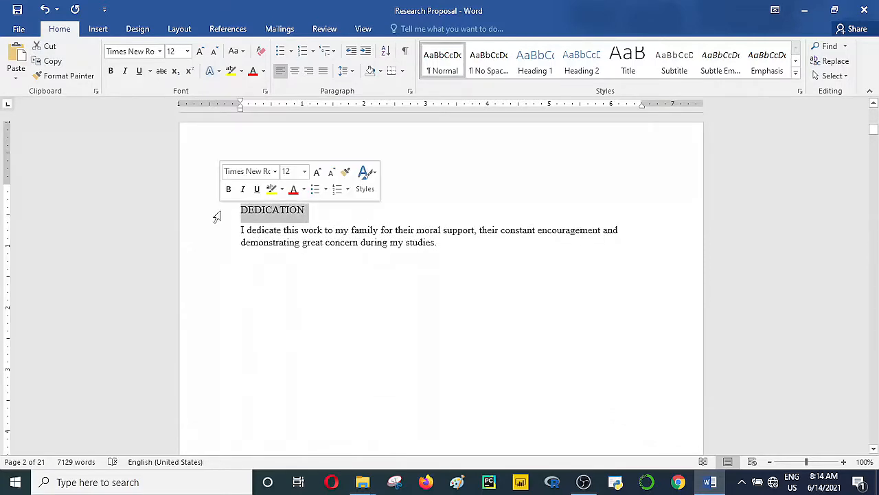
{"action": "left_click", "coordinate": [535, 72]}
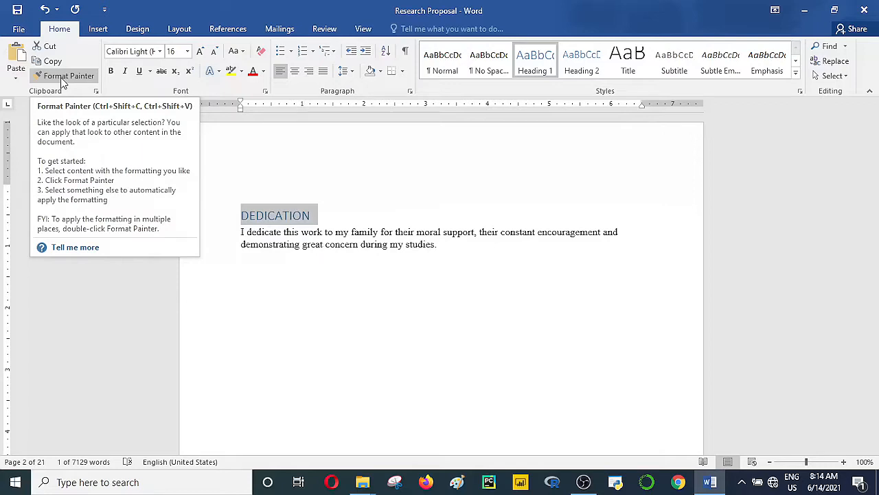
{"action": "left_click", "coordinate": [62, 77]}
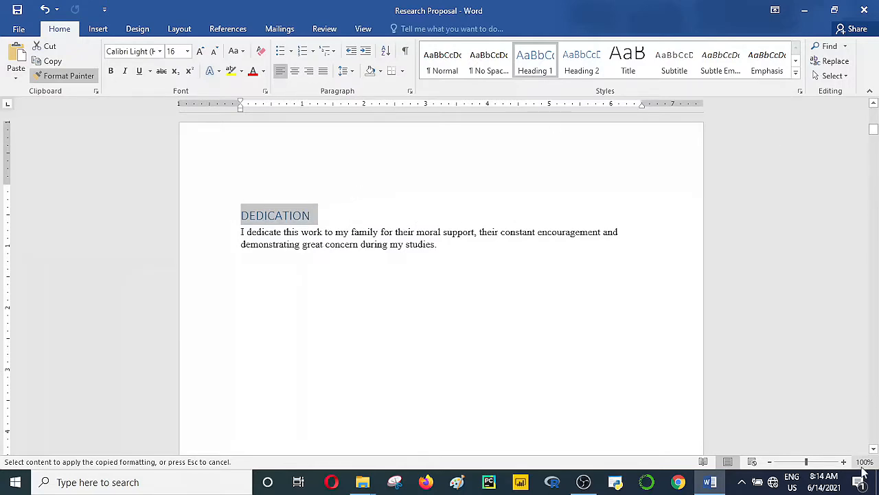
{"action": "left_click_drag", "start_coordinate": [873, 450], "coordinate": [873, 450]}
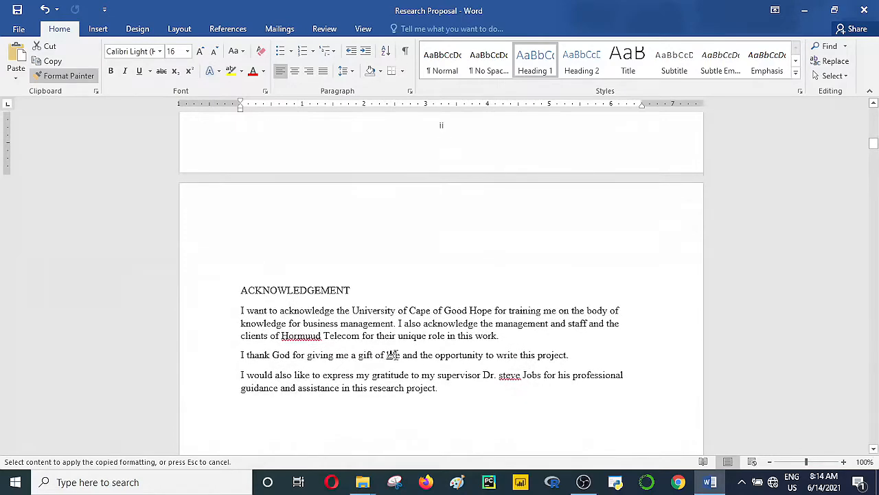
Step: Paint the Heading 1 format onto the ACKNOWLEDGEMENT and ABSTRACT headings
{"action": "left_click_drag", "start_coordinate": [350, 292], "coordinate": [256, 280]}
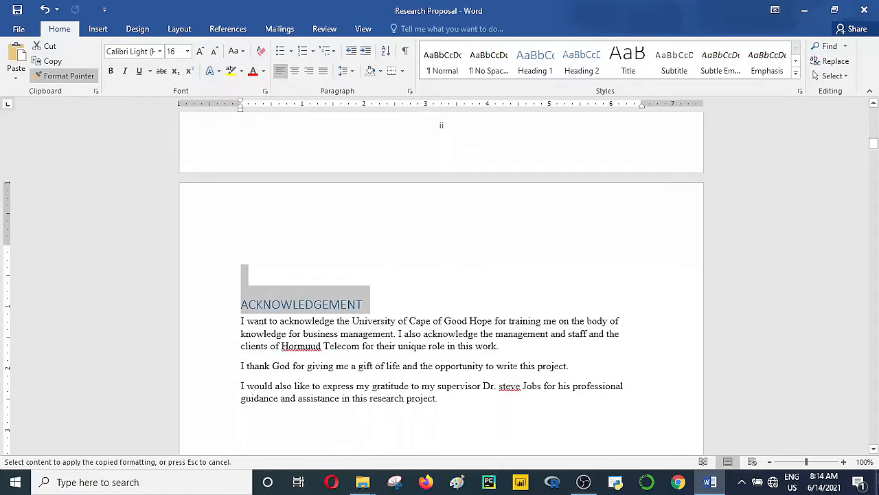
{"action": "left_click", "coordinate": [873, 450]}
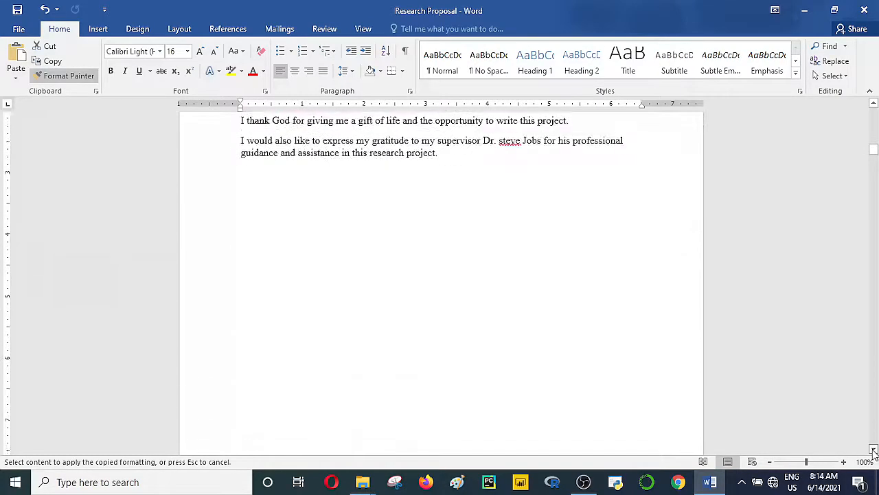
{"action": "left_click_drag", "start_coordinate": [873, 450], "coordinate": [873, 450]}
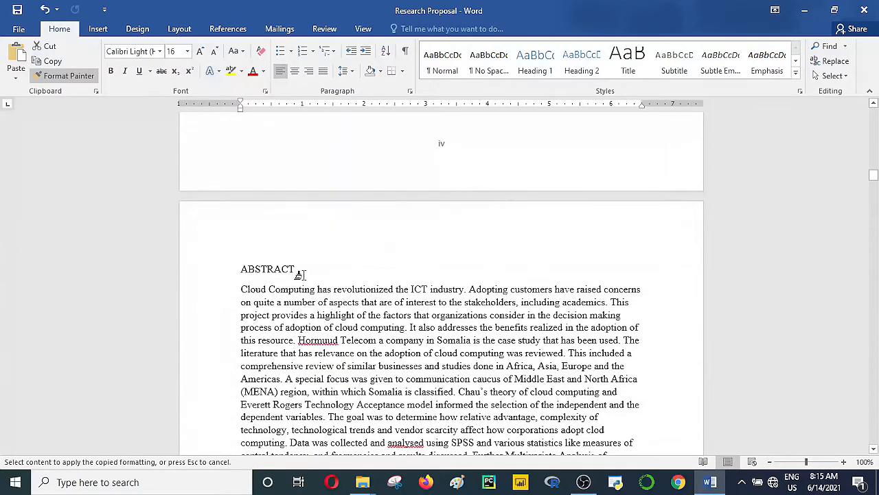
{"action": "left_click_drag", "start_coordinate": [295, 273], "coordinate": [212, 279]}
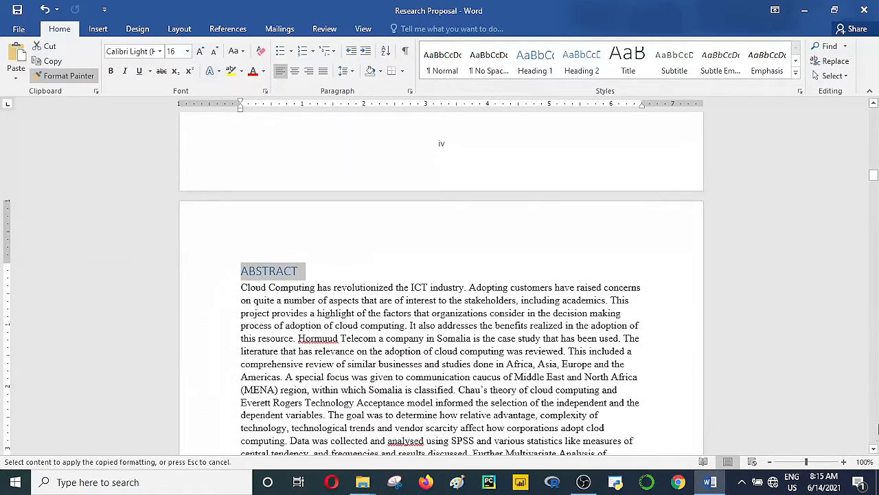
{"action": "left_click_drag", "start_coordinate": [873, 450], "coordinate": [873, 450]}
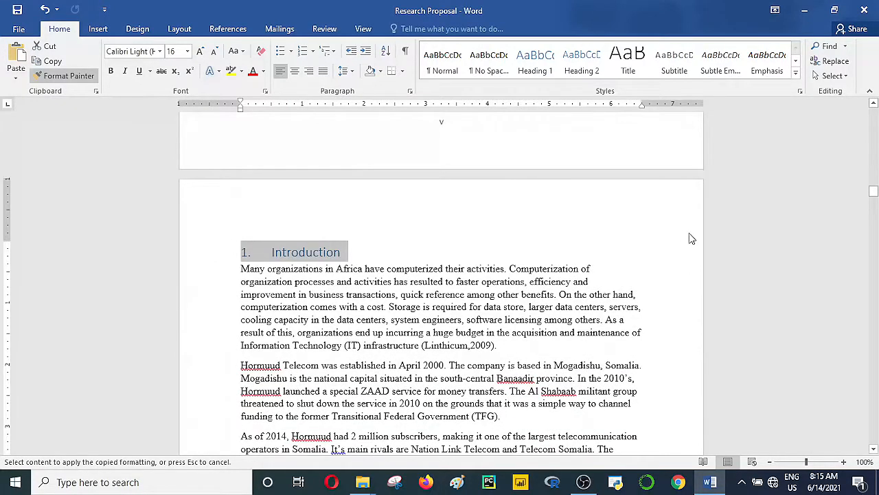
Step: Paint the Heading 1 format onto the CHAPTER THREE / RESEARCH METHODOLOGY title lines
{"action": "left_click_drag", "start_coordinate": [873, 449], "coordinate": [875, 450]}
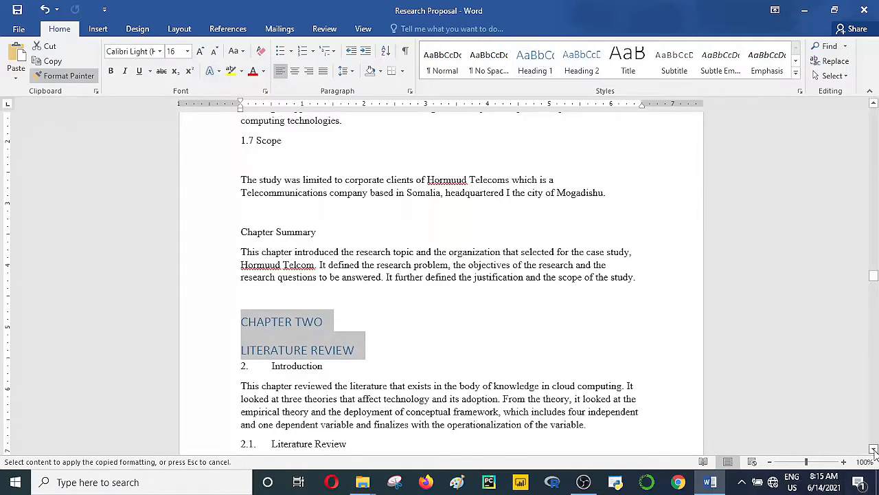
{"action": "left_click_drag", "start_coordinate": [874, 450], "coordinate": [874, 450]}
{"action": "left_click_drag", "start_coordinate": [874, 380], "coordinate": [874, 385]}
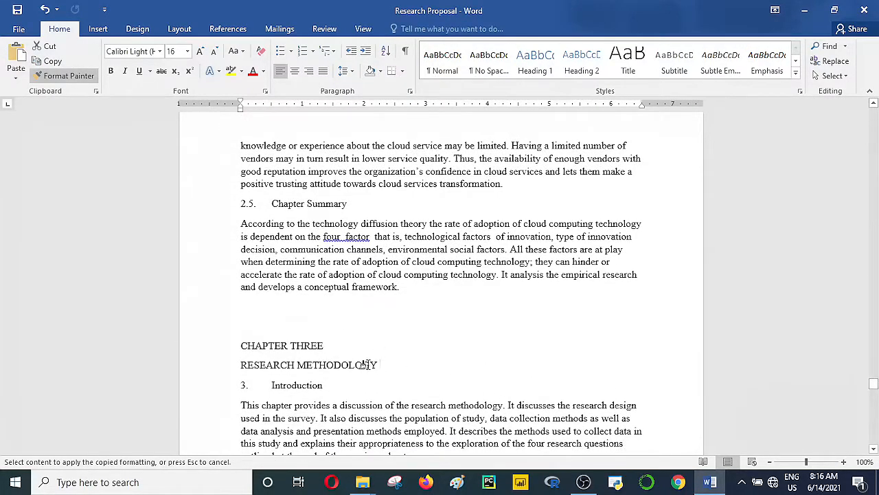
{"action": "left_click_drag", "start_coordinate": [240, 339], "coordinate": [245, 344]}
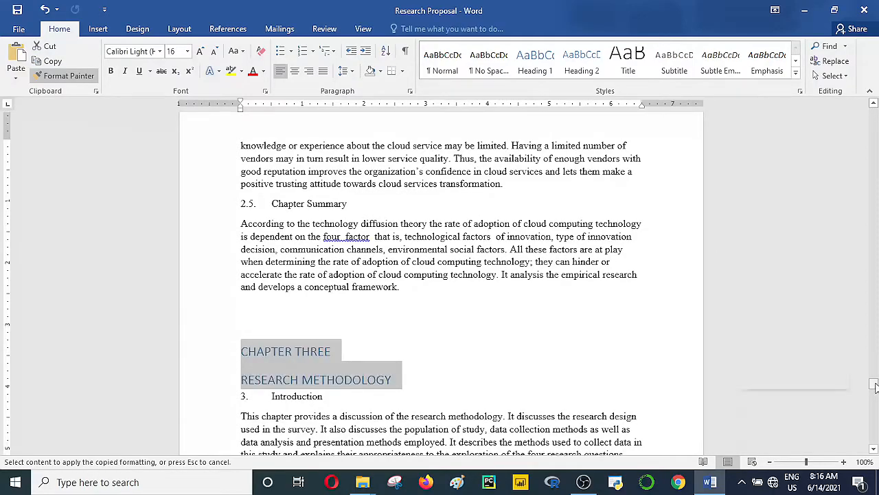
{"action": "mouse_move", "coordinate": [874, 387]}
{"action": "left_mouse_down"}
{"action": "mouse_move", "coordinate": [875, 451]}
{"action": "mouse_move", "coordinate": [874, 110]}
{"action": "mouse_move", "coordinate": [874, 172]}
{"action": "left_mouse_up"}
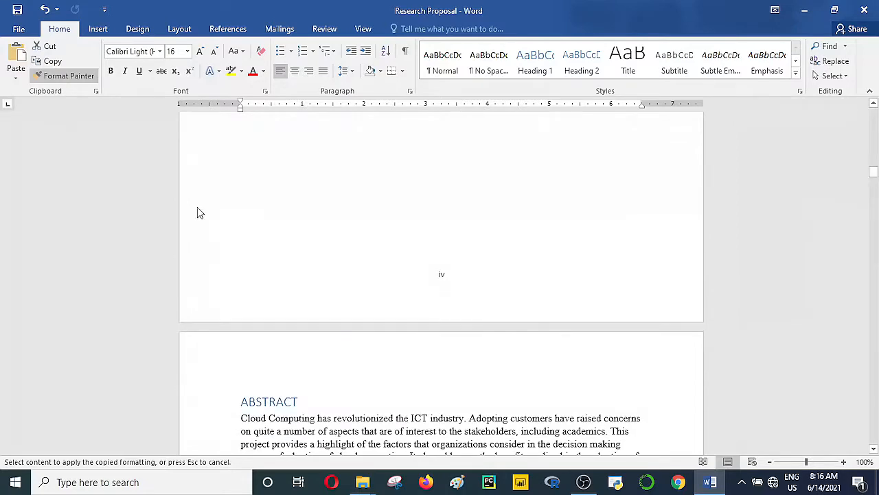
Step: Turn off Format Painter and scroll to the 1.2 Statement of the Problem heading on page 8
{"action": "double_click", "coordinate": [80, 84]}
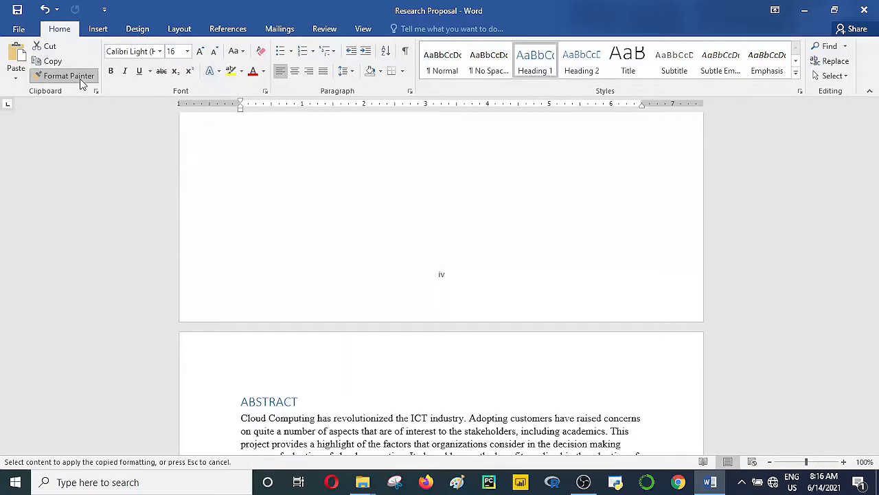
{"action": "left_click", "coordinate": [81, 81]}
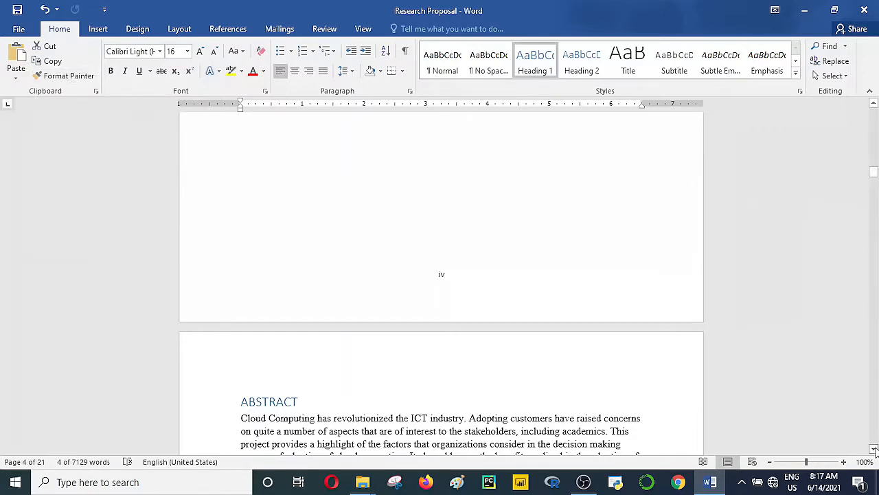
{"action": "scroll", "coordinate": [873, 450], "scroll_direction": "down", "scroll_amount": 4}
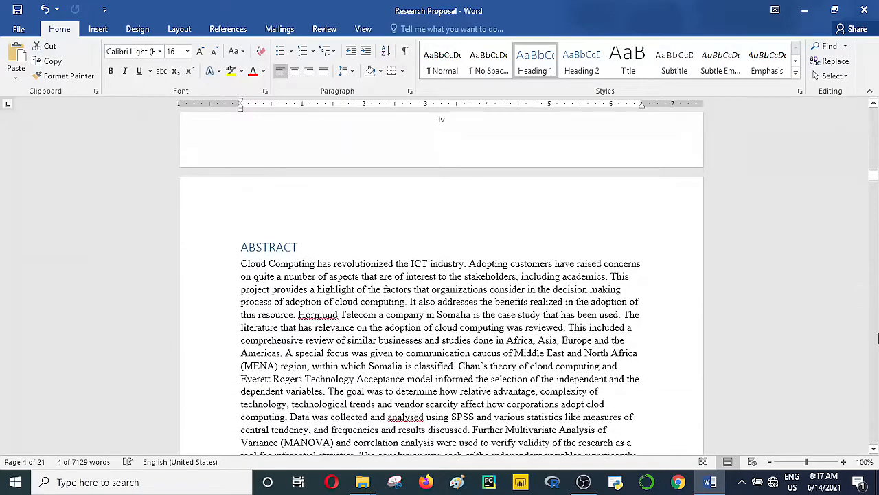
{"action": "scroll", "coordinate": [875, 450], "scroll_direction": "down", "scroll_amount": 3}
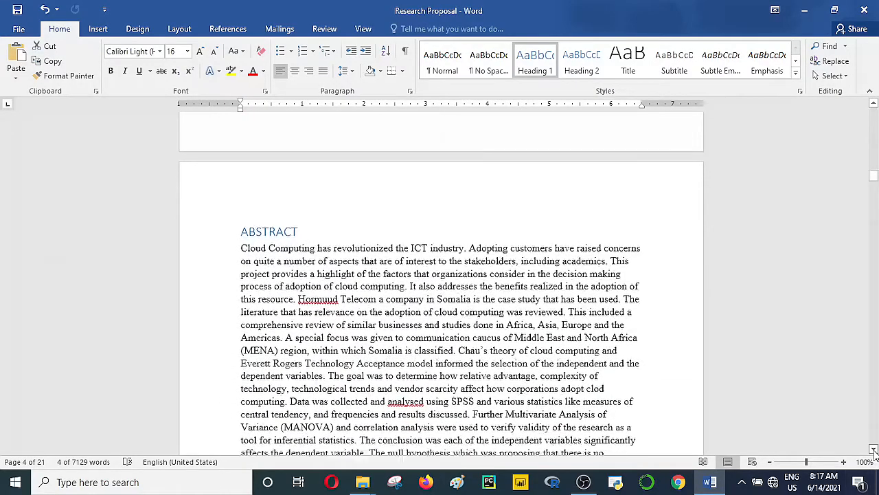
{"action": "scroll", "coordinate": [874, 450], "scroll_direction": "down", "scroll_amount": 10}
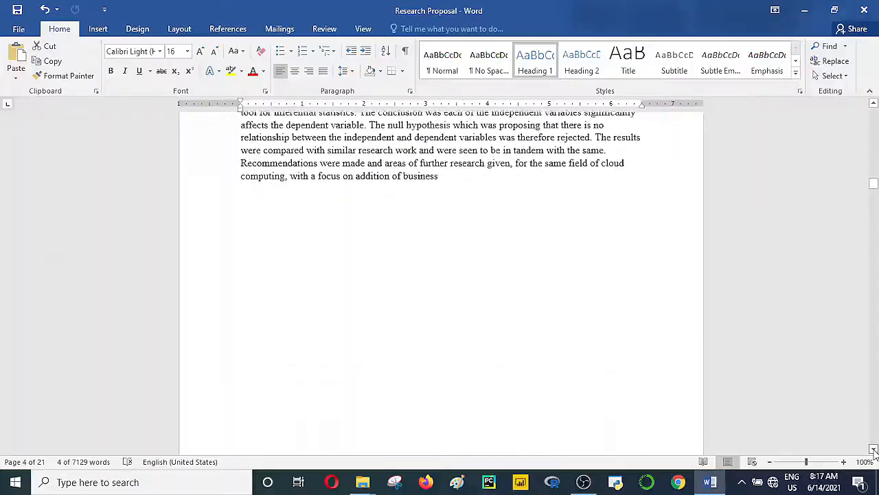
{"action": "scroll", "coordinate": [874, 450], "scroll_direction": "down", "scroll_amount": 10}
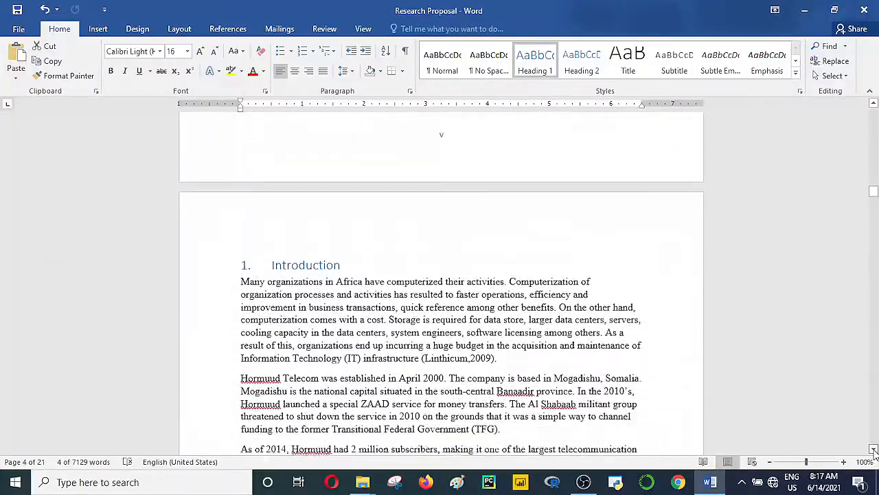
{"action": "scroll", "coordinate": [873, 450], "scroll_direction": "down", "scroll_amount": 10}
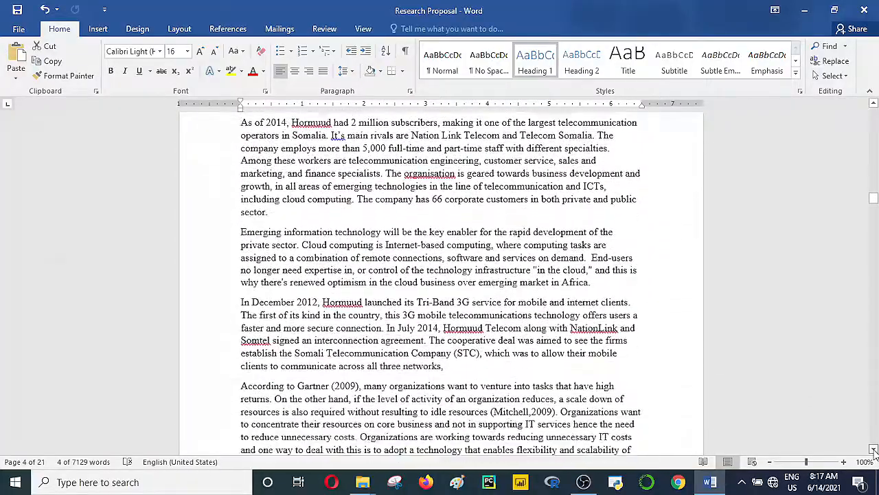
{"action": "scroll", "coordinate": [874, 450], "scroll_direction": "down", "scroll_amount": 10}
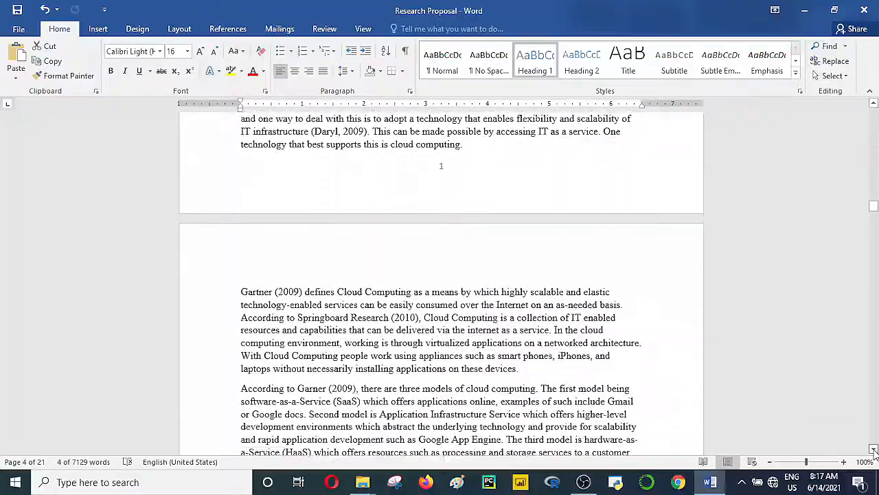
{"action": "scroll", "coordinate": [874, 450], "scroll_direction": "down", "scroll_amount": 10}
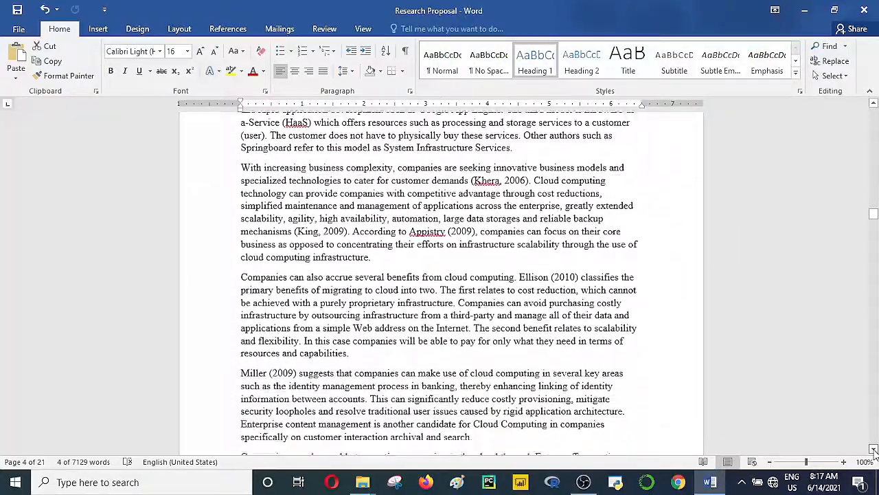
{"action": "scroll", "coordinate": [874, 450], "scroll_direction": "down", "scroll_amount": 10}
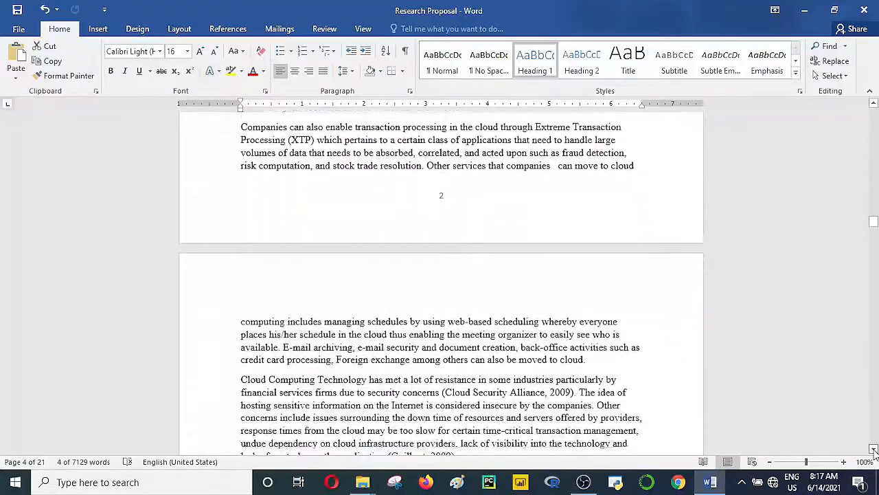
{"action": "scroll", "coordinate": [873, 449], "scroll_direction": "down", "scroll_amount": 5}
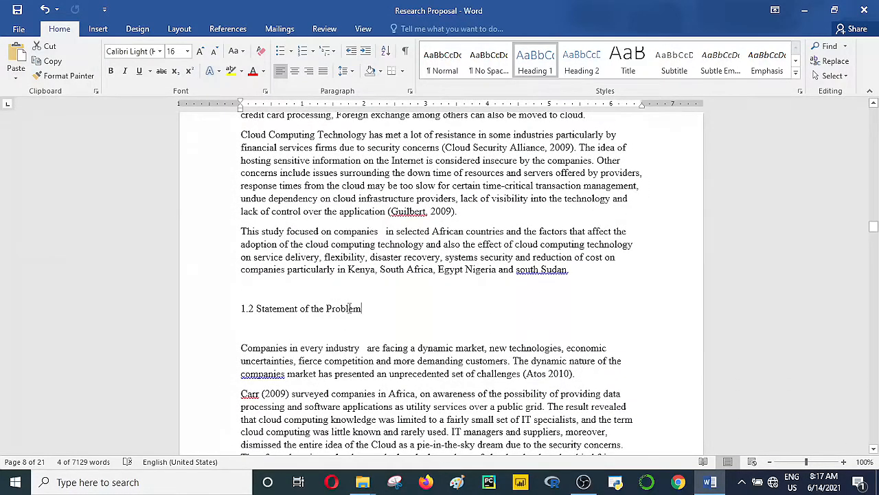
Step: Make 1.2 Statement of the Problem a Heading 2 and pick up its formatting
{"action": "left_click", "coordinate": [231, 307]}
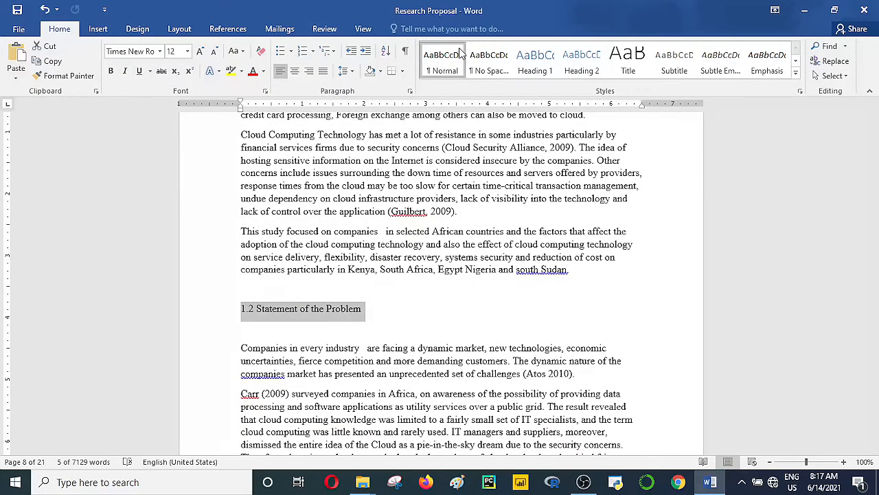
{"action": "left_click", "coordinate": [582, 61]}
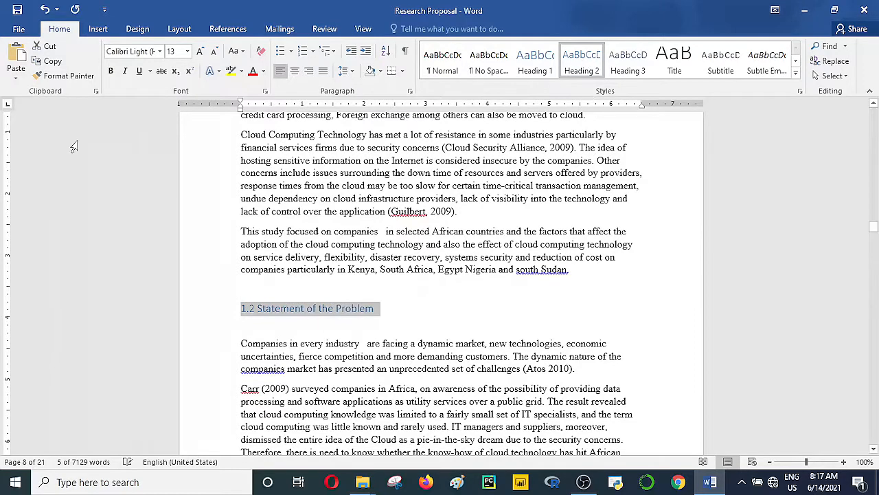
{"action": "left_click", "coordinate": [84, 79]}
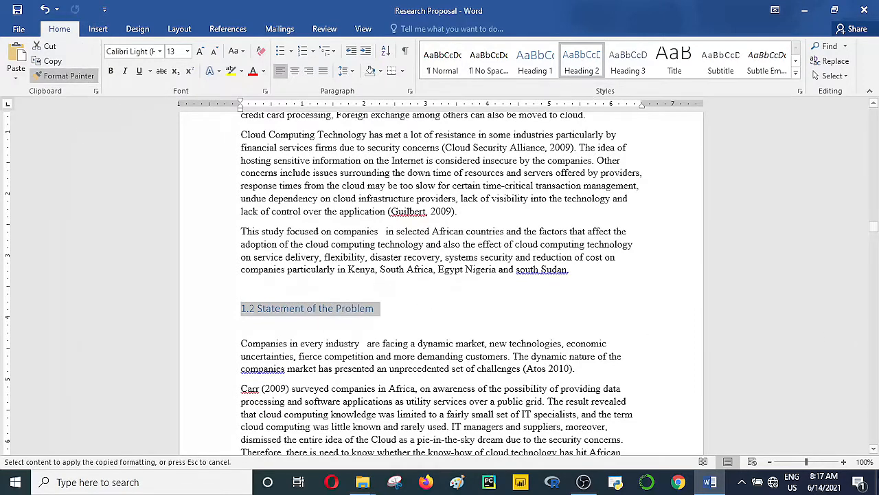
{"action": "left_click_drag", "start_coordinate": [874, 450], "coordinate": [873, 450]}
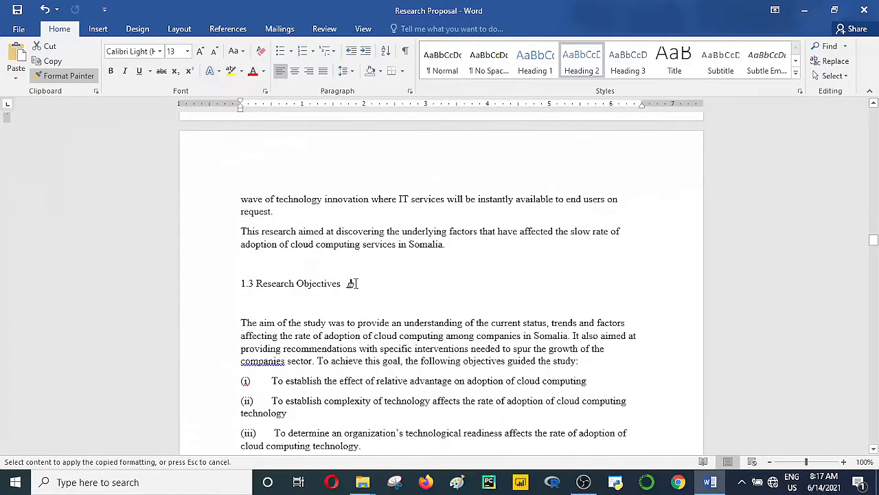
Step: Paint the Heading 2 format onto 1.3 Research Objectives, 1.4 Research questions and 1.6 Justification
{"action": "left_click_drag", "start_coordinate": [347, 284], "coordinate": [215, 290]}
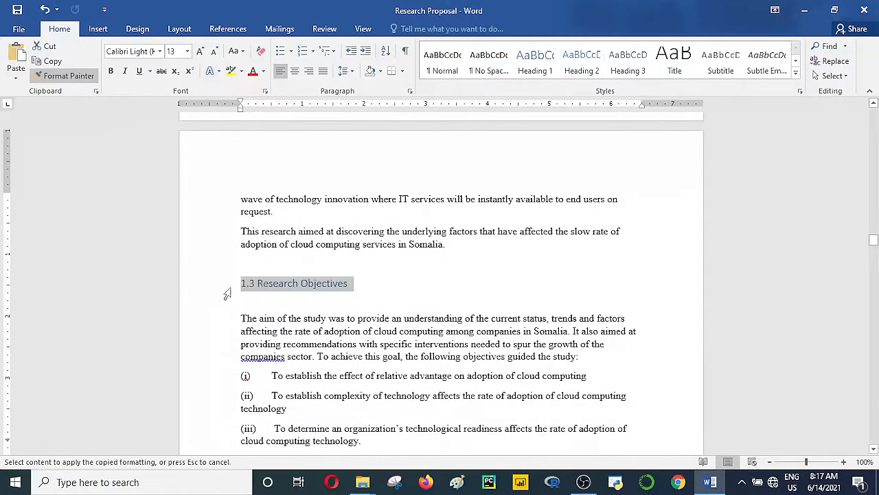
{"action": "left_click_drag", "start_coordinate": [873, 450], "coordinate": [874, 450]}
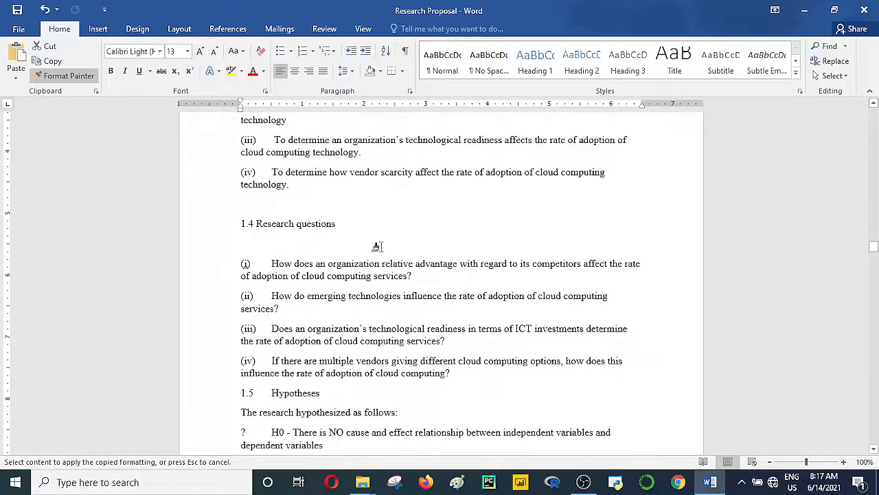
{"action": "left_click", "coordinate": [217, 225]}
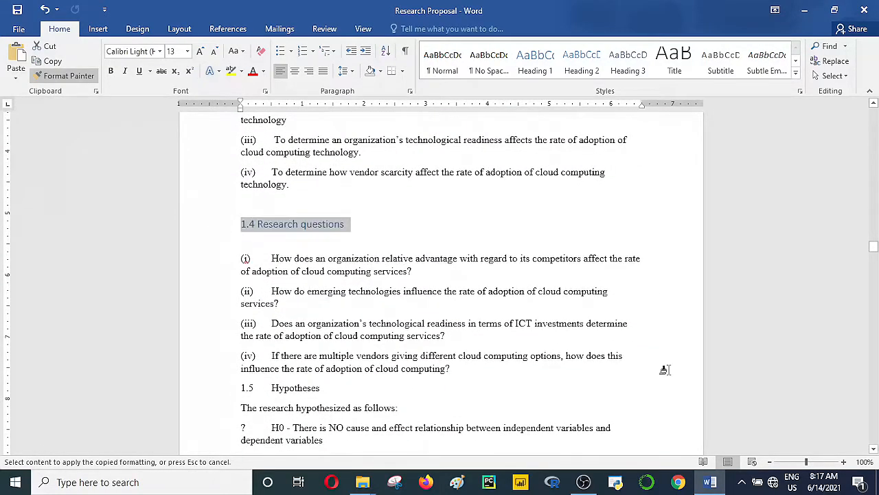
{"action": "left_click_drag", "start_coordinate": [874, 450], "coordinate": [873, 450]}
{"action": "left_click_drag", "start_coordinate": [309, 249], "coordinate": [202, 246]}
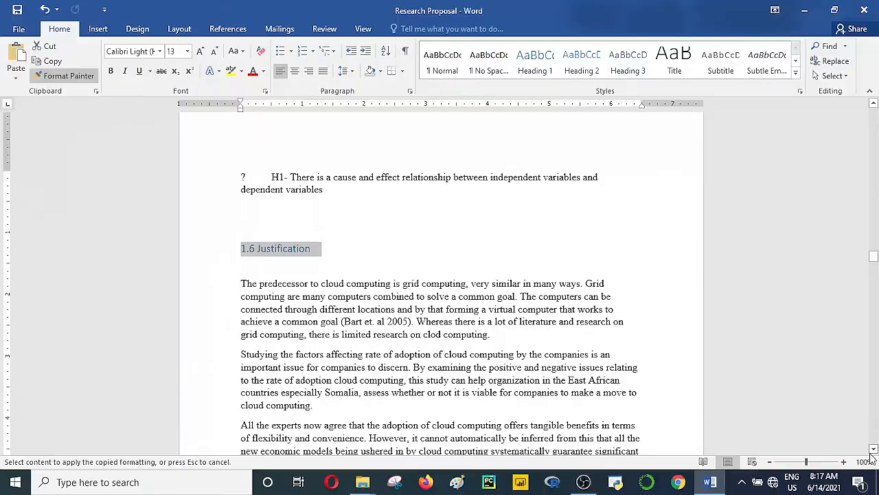
{"action": "scroll", "coordinate": [874, 450], "scroll_direction": "down", "scroll_amount": 6}
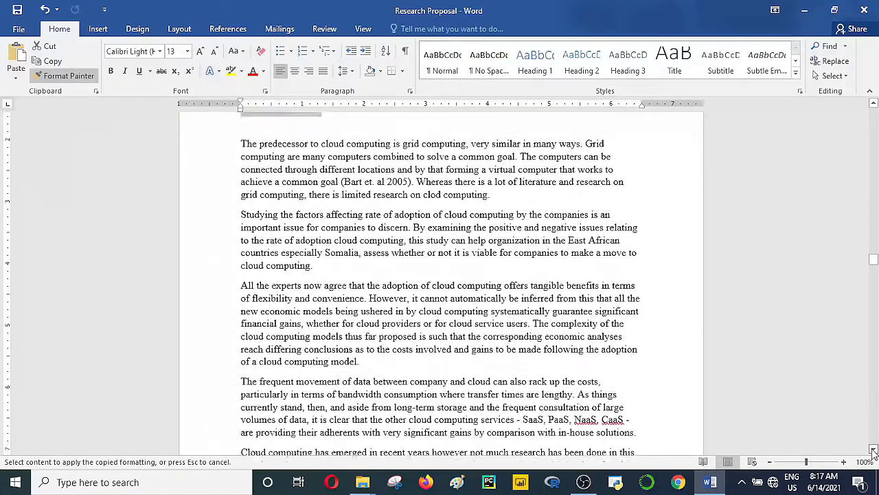
{"action": "scroll", "coordinate": [874, 450], "scroll_direction": "down", "scroll_amount": 9}
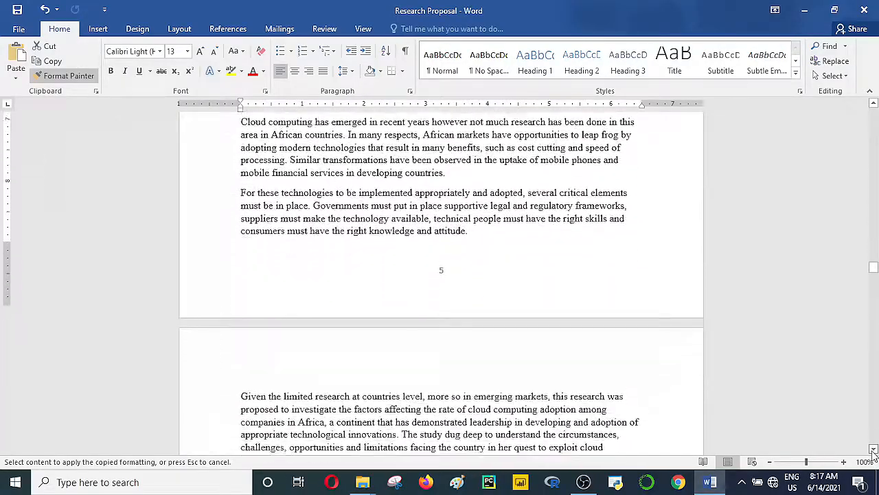
{"action": "scroll", "coordinate": [873, 450], "scroll_direction": "down", "scroll_amount": 4}
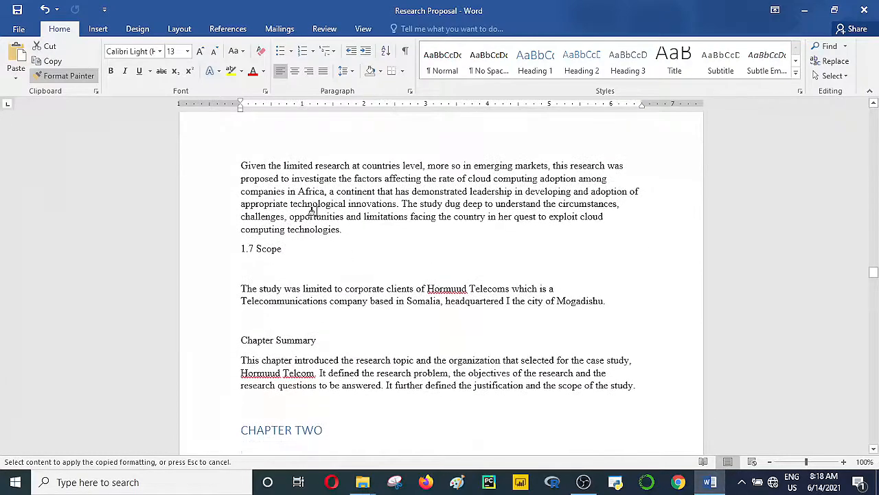
Step: Paint the heading format onto 1.7 Scope and the Chapter Summary heading
{"action": "mouse_move", "coordinate": [286, 249]}
{"action": "left_mouse_down"}
{"action": "mouse_move", "coordinate": [206, 243]}
{"action": "mouse_move", "coordinate": [209, 250]}
{"action": "left_mouse_up"}
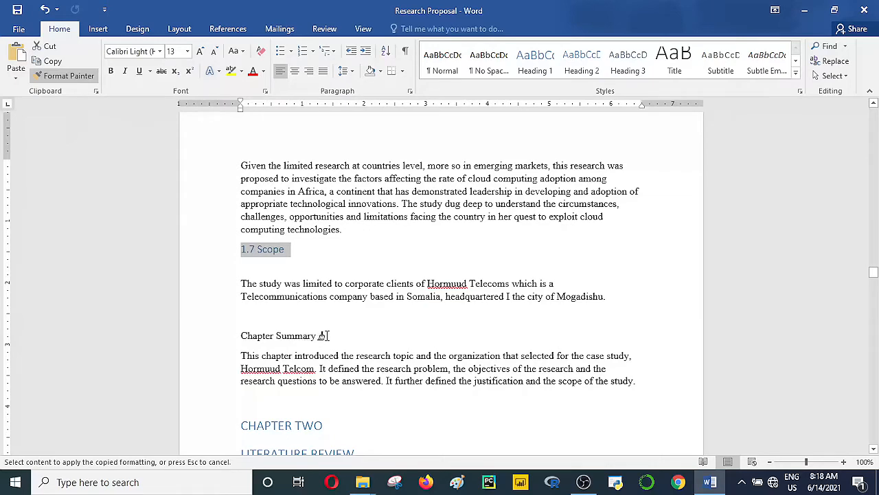
{"action": "left_click_drag", "start_coordinate": [323, 335], "coordinate": [233, 336]}
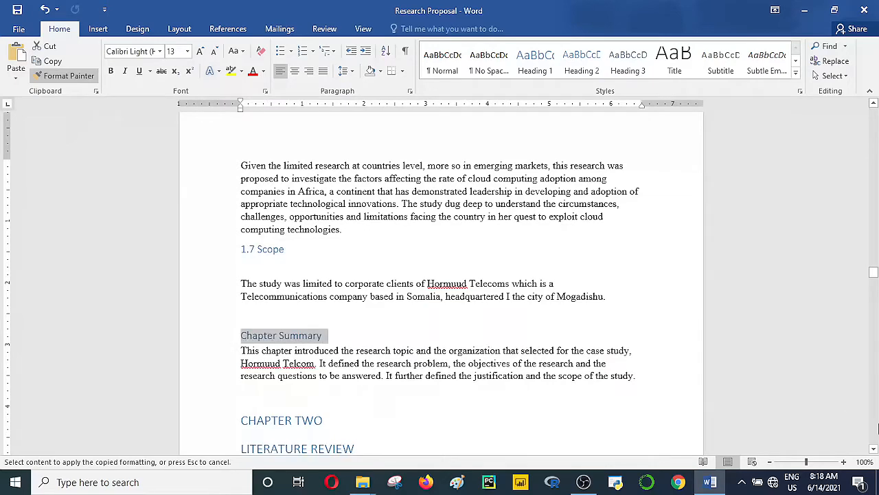
{"action": "scroll", "coordinate": [874, 449], "scroll_direction": "down", "scroll_amount": 3}
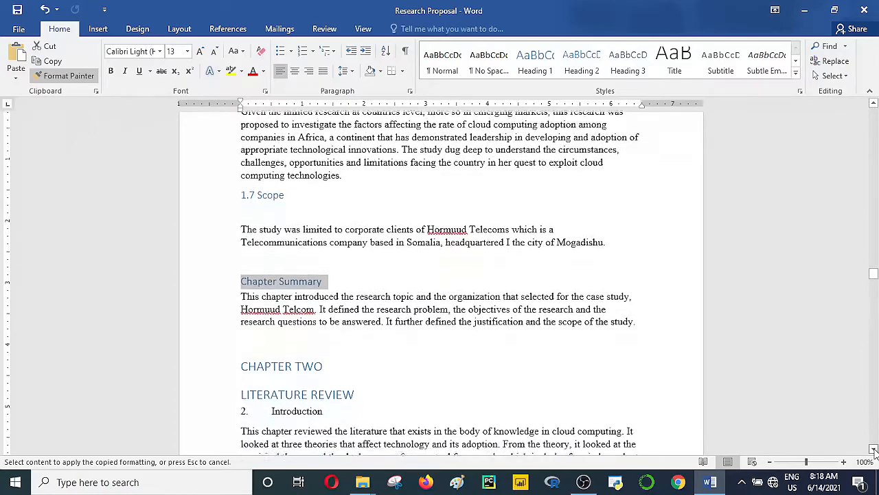
{"action": "scroll", "coordinate": [874, 450], "scroll_direction": "down", "scroll_amount": 7}
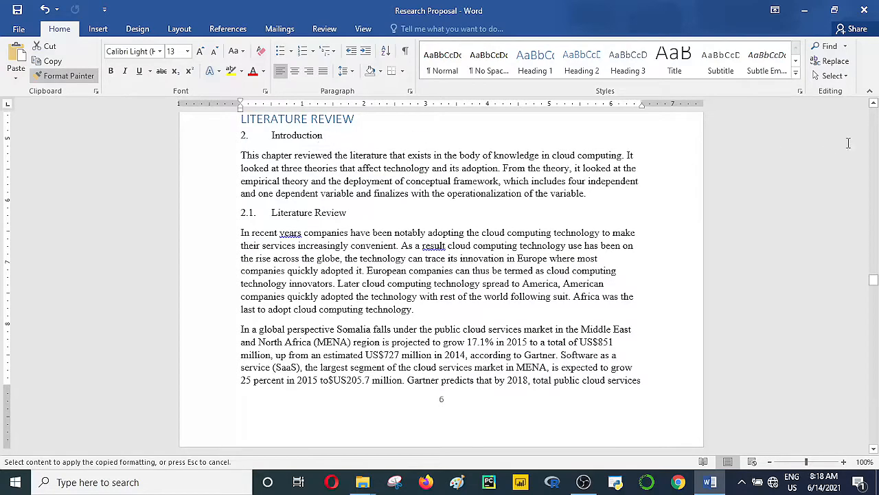
{"action": "left_click", "coordinate": [873, 104]}
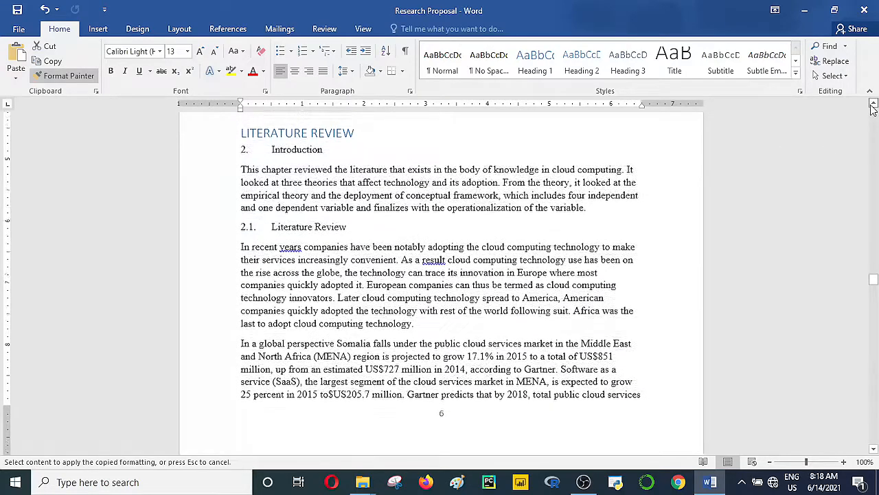
{"action": "left_click", "coordinate": [873, 104]}
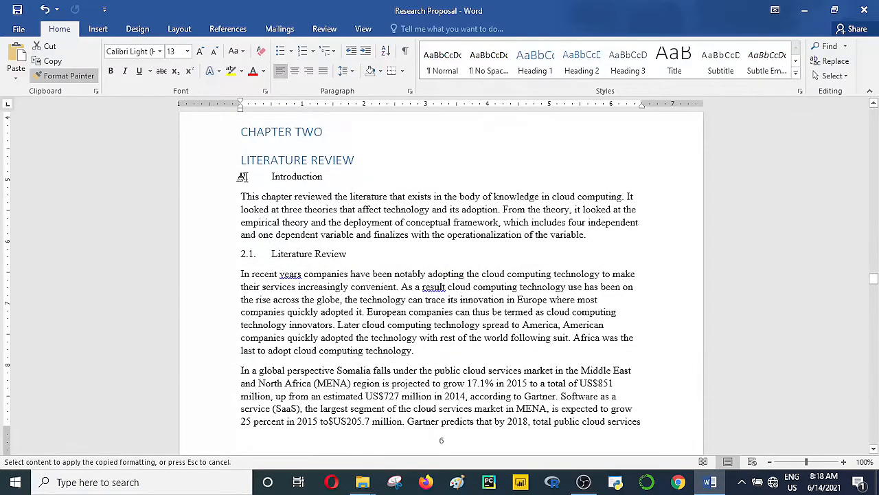
Step: Paint the heading format onto 2. Introduction, 2.1 Literature Review and 2.2 Theoretical review
{"action": "left_click_drag", "start_coordinate": [320, 180], "coordinate": [236, 180]}
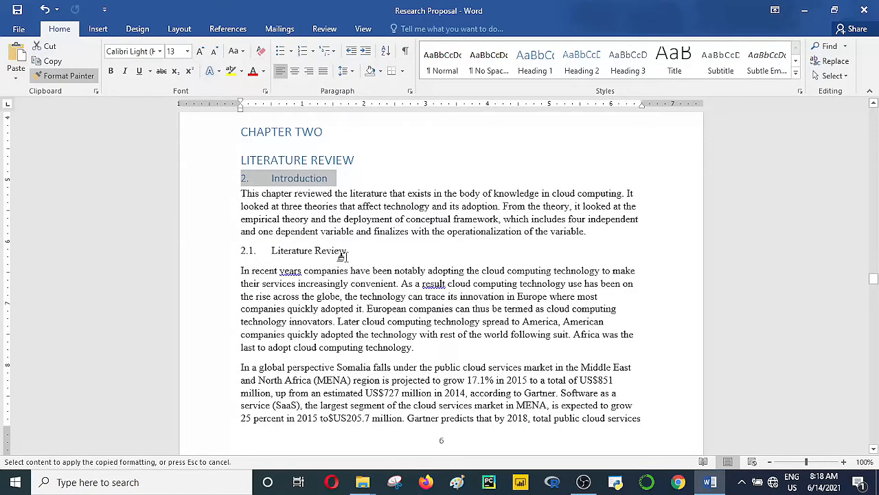
{"action": "left_click_drag", "start_coordinate": [342, 255], "coordinate": [238, 253]}
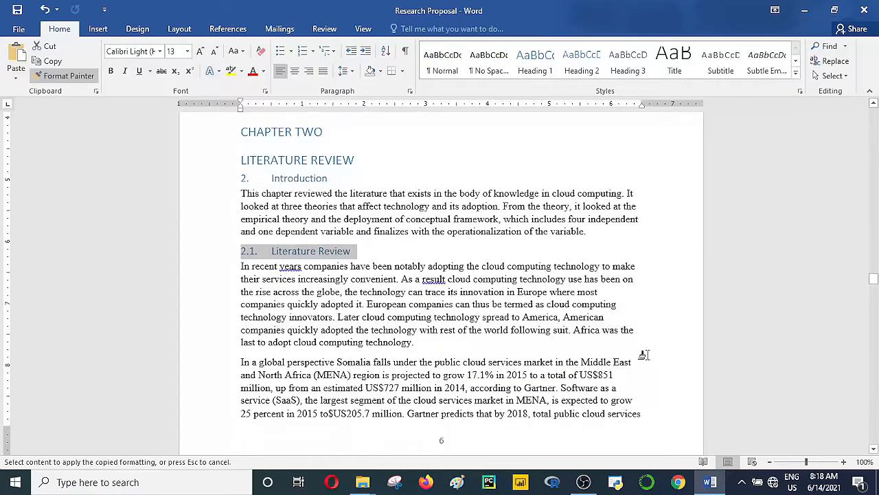
{"action": "left_click", "coordinate": [874, 450]}
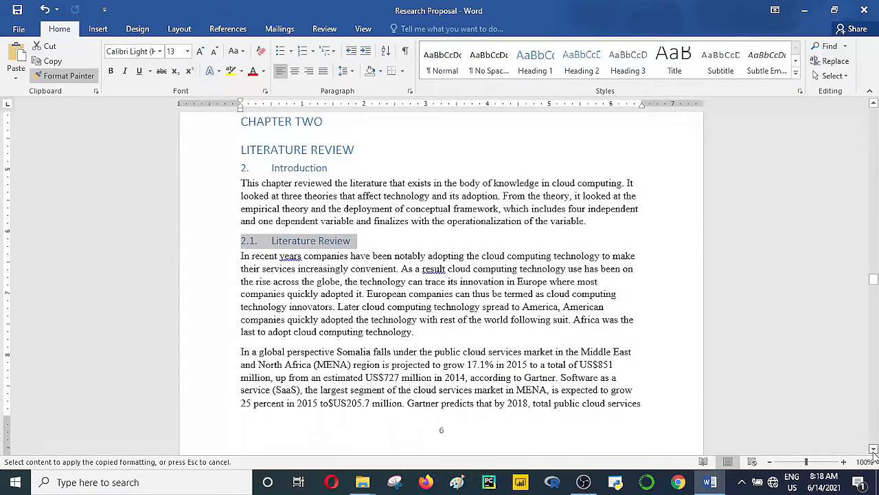
{"action": "left_click", "coordinate": [874, 450]}
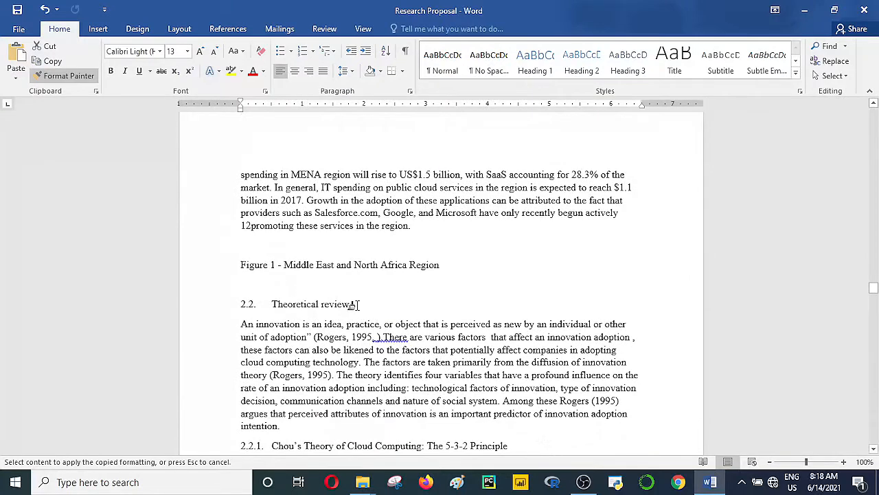
{"action": "left_click_drag", "start_coordinate": [356, 304], "coordinate": [222, 279]}
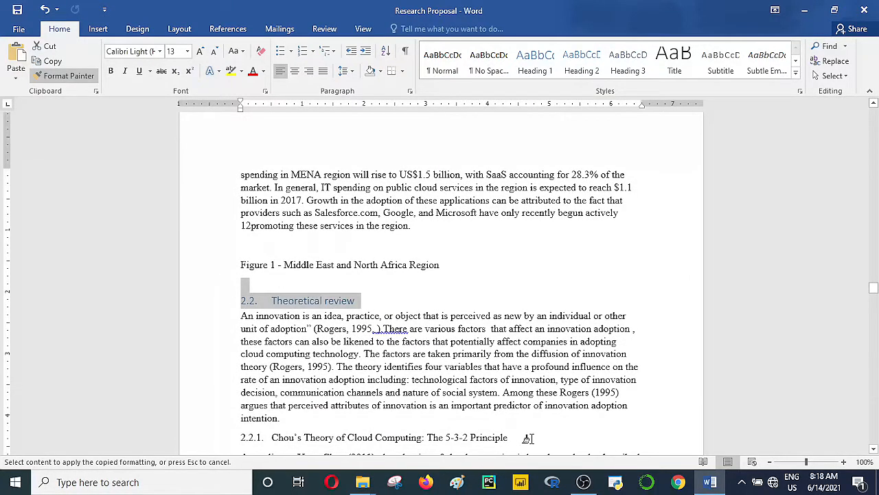
Step: Paint the heading format onto 2.2.1 Chou's Theory, 2.2.2 Technology Acceptance Model, Critique to theory and 2.2.3
{"action": "left_click_drag", "start_coordinate": [515, 437], "coordinate": [229, 446]}
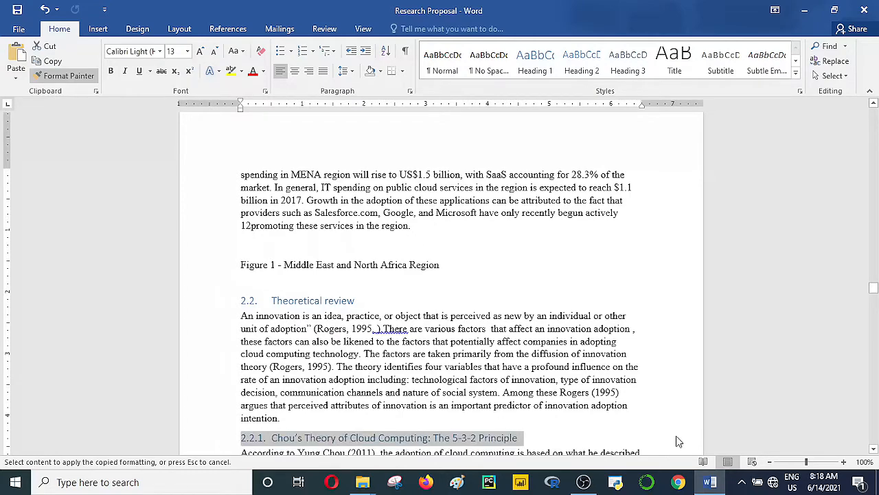
{"action": "left_click", "coordinate": [874, 449]}
{"action": "left_click", "coordinate": [873, 450]}
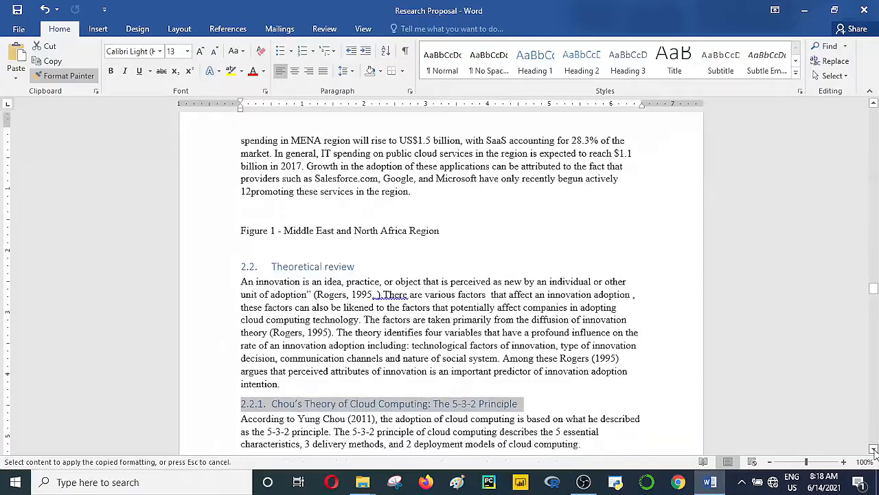
{"action": "left_click_drag", "start_coordinate": [873, 450], "coordinate": [874, 450]}
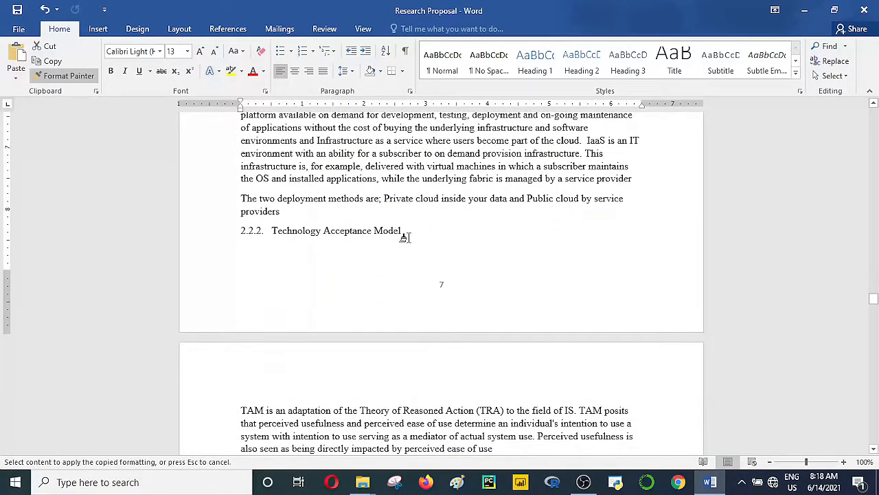
{"action": "left_click_drag", "start_coordinate": [405, 237], "coordinate": [231, 231]}
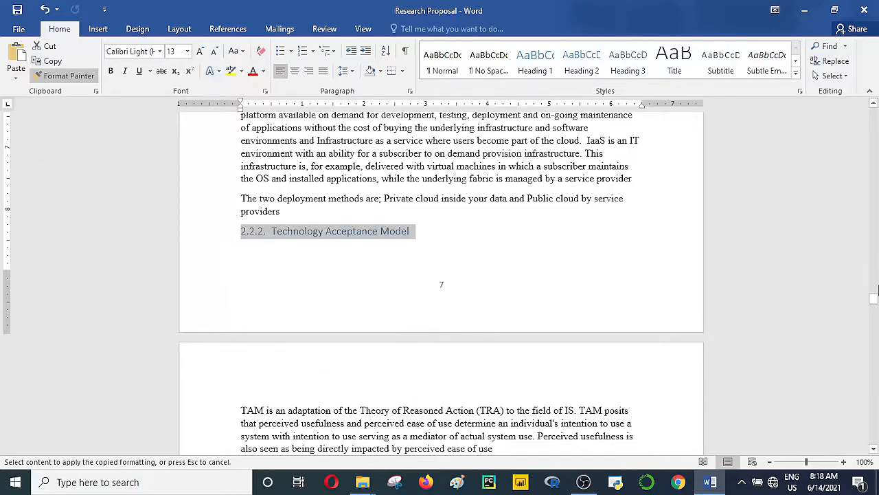
{"action": "left_click_drag", "start_coordinate": [874, 448], "coordinate": [874, 450]}
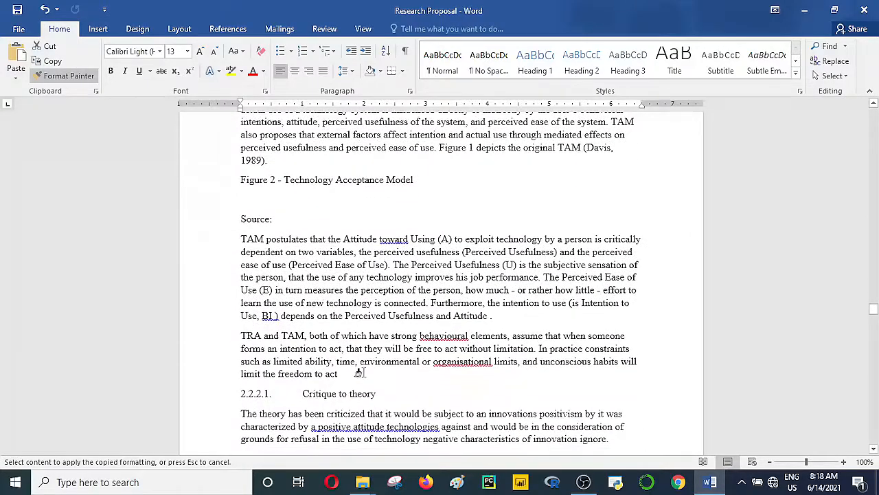
{"action": "left_click_drag", "start_coordinate": [382, 393], "coordinate": [220, 397]}
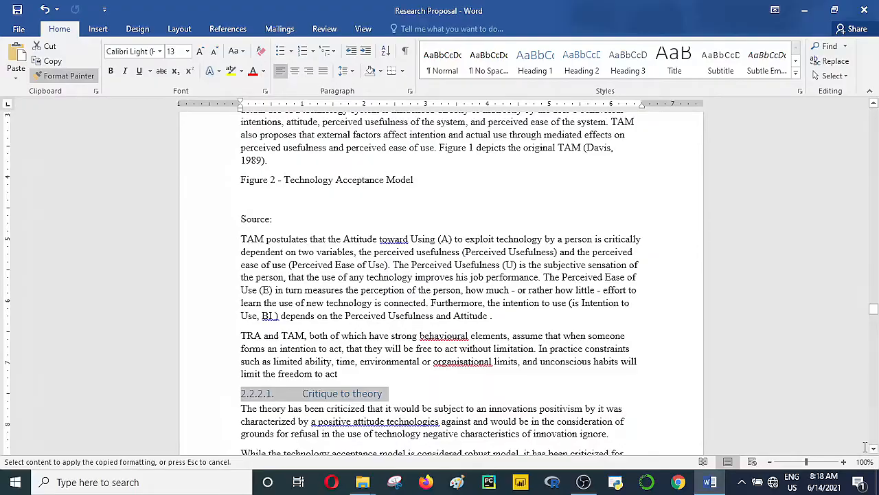
{"action": "scroll", "coordinate": [874, 450], "scroll_direction": "down", "scroll_amount": 6}
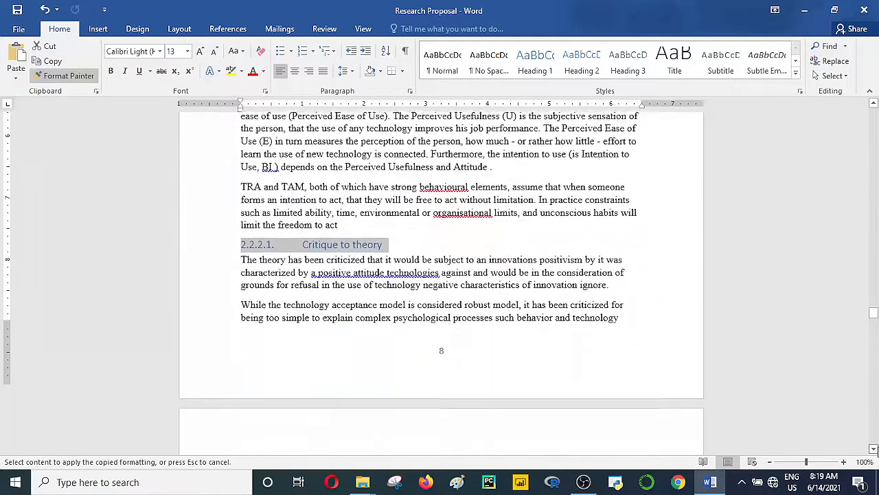
{"action": "scroll", "coordinate": [874, 450], "scroll_direction": "down", "scroll_amount": 5}
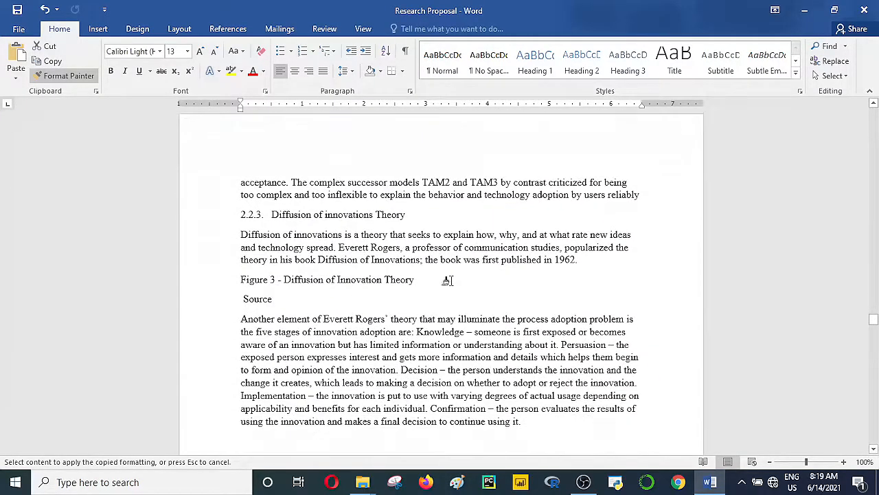
{"action": "mouse_move", "coordinate": [408, 223]}
{"action": "left_mouse_down"}
{"action": "mouse_move", "coordinate": [233, 220]}
{"action": "mouse_move", "coordinate": [242, 221]}
{"action": "left_mouse_up"}
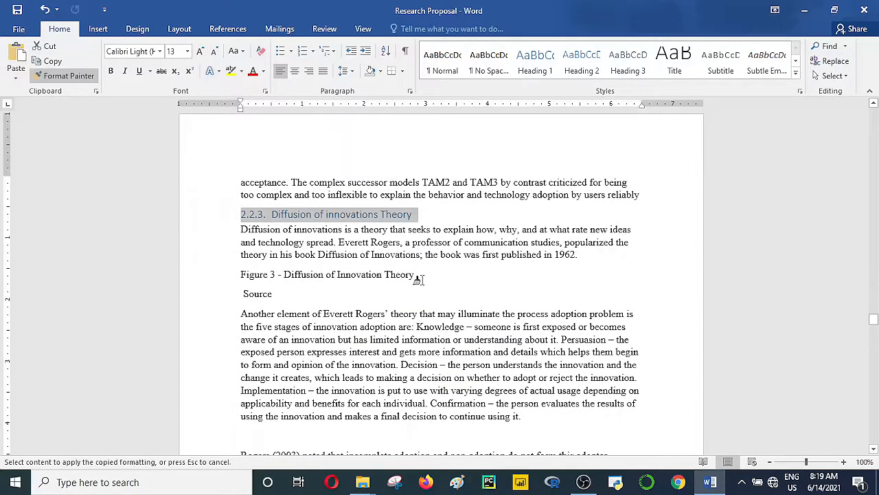
Step: Undo the heading format accidentally painted onto the Figure 3 caption
{"action": "mouse_move", "coordinate": [416, 279]}
{"action": "left_mouse_down"}
{"action": "mouse_move", "coordinate": [215, 283]}
{"action": "mouse_move", "coordinate": [452, 306]}
{"action": "mouse_move", "coordinate": [445, 283]}
{"action": "left_mouse_up"}
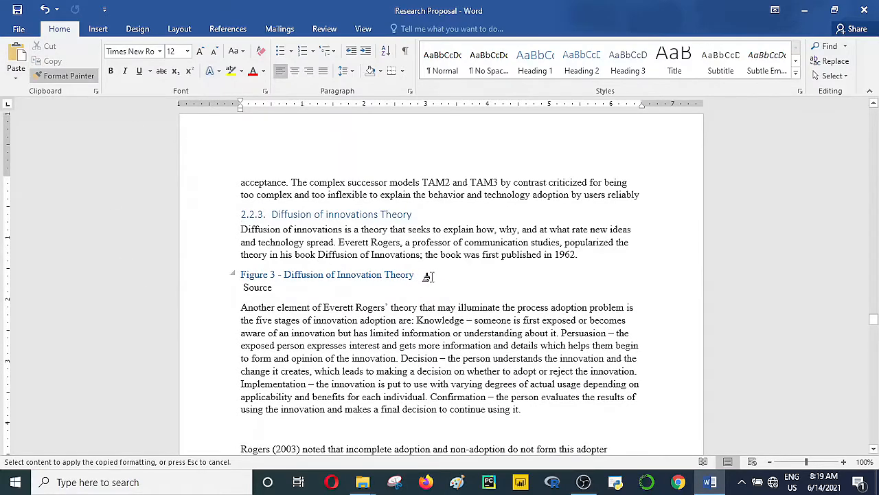
{"action": "left_click_drag", "start_coordinate": [427, 275], "coordinate": [233, 276]}
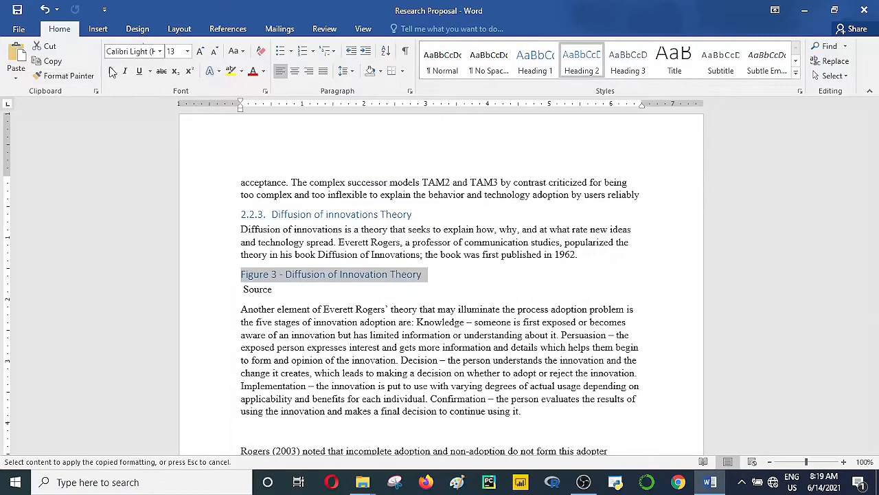
{"action": "left_click", "coordinate": [69, 76]}
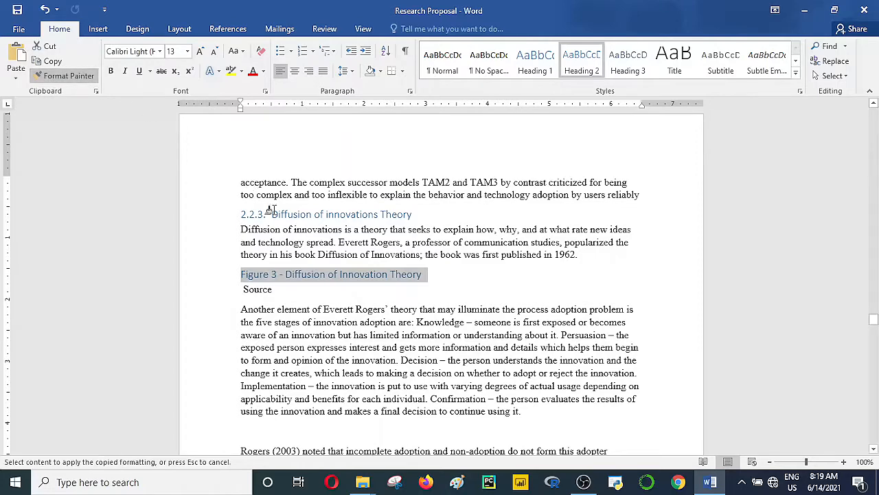
{"action": "key", "text": "ctrl+z"}
{"action": "key", "text": "ctrl+z"}
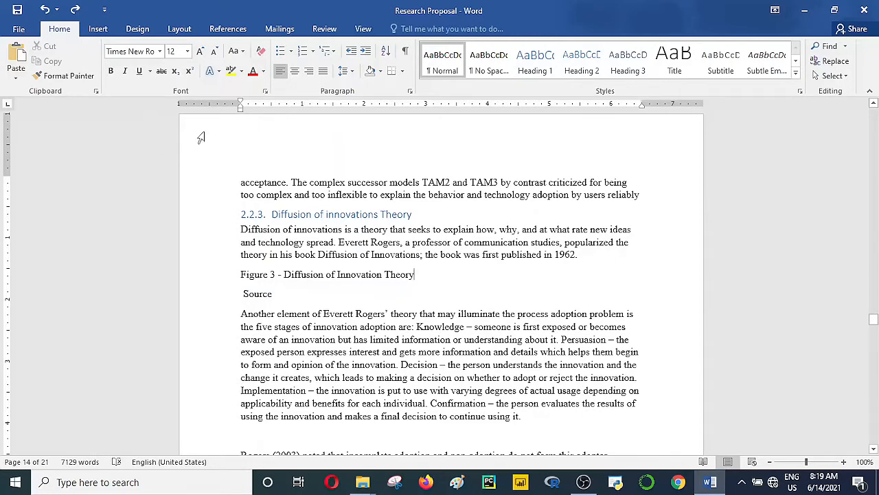
Step: Copy the 2.2.3 heading format onto Conceptual Framework and Operationalization of the Variables, undoing a stray paint
{"action": "left_click_drag", "start_coordinate": [413, 214], "coordinate": [216, 210]}
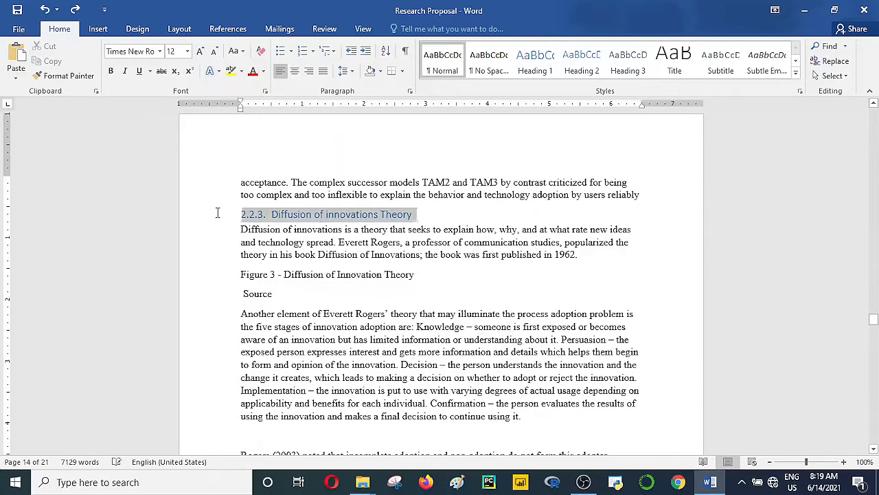
{"action": "left_click", "coordinate": [78, 75]}
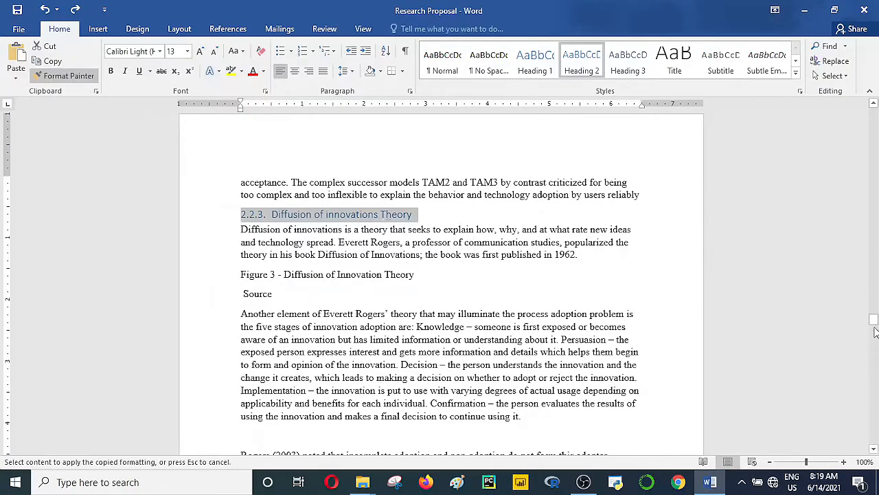
{"action": "left_click_drag", "start_coordinate": [875, 333], "coordinate": [874, 363]}
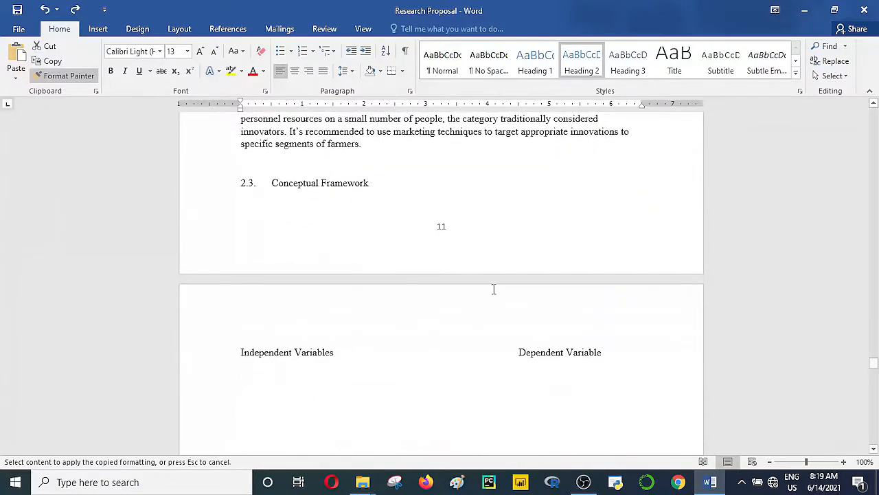
{"action": "mouse_move", "coordinate": [379, 182]}
{"action": "left_mouse_down"}
{"action": "mouse_move", "coordinate": [192, 209]}
{"action": "mouse_move", "coordinate": [240, 177]}
{"action": "mouse_move", "coordinate": [231, 183]}
{"action": "mouse_move", "coordinate": [239, 188]}
{"action": "left_mouse_up"}
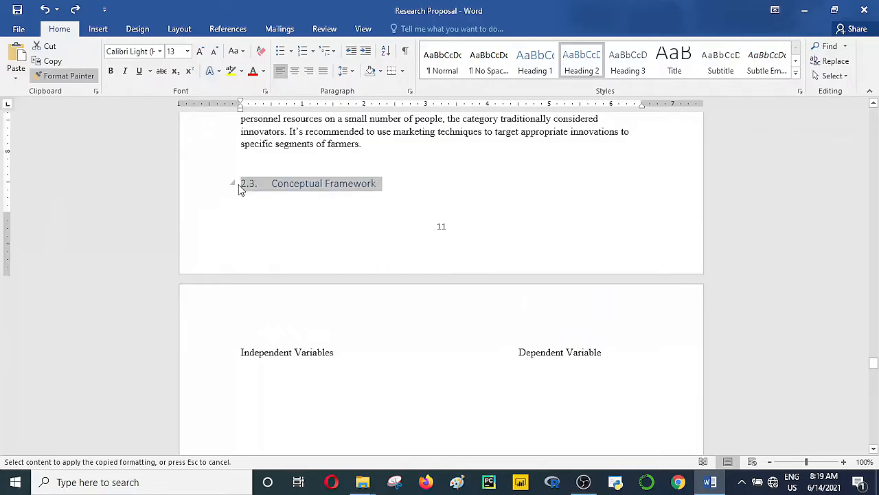
{"action": "left_click_drag", "start_coordinate": [873, 363], "coordinate": [873, 369]}
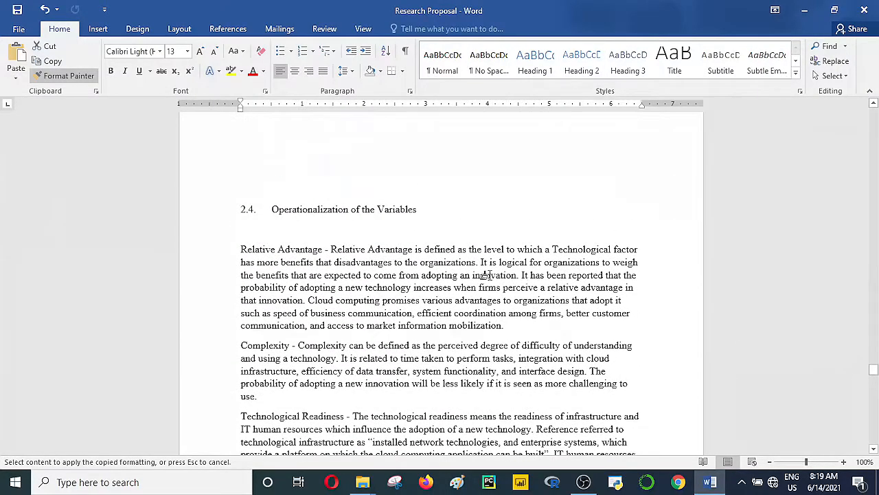
{"action": "mouse_move", "coordinate": [427, 217]}
{"action": "left_mouse_down"}
{"action": "mouse_move", "coordinate": [266, 214]}
{"action": "mouse_move", "coordinate": [228, 224]}
{"action": "left_mouse_up"}
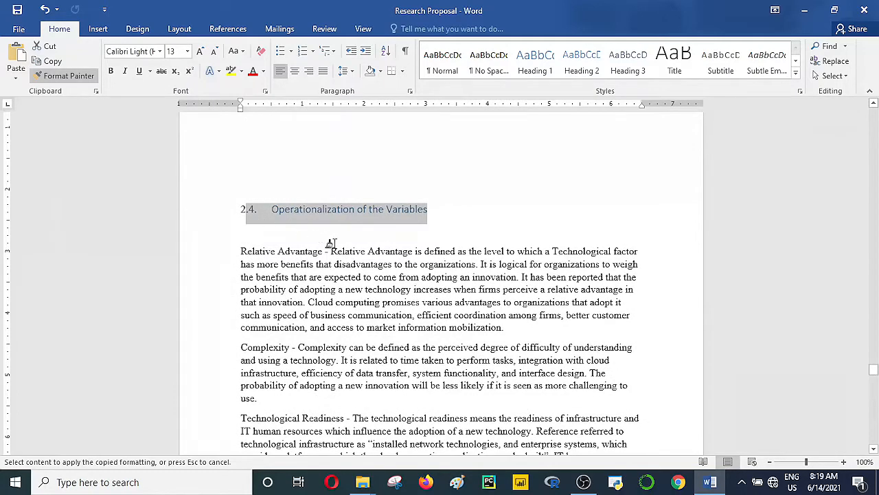
{"action": "left_click_drag", "start_coordinate": [240, 212], "coordinate": [250, 208]}
{"action": "left_click", "coordinate": [339, 277]}
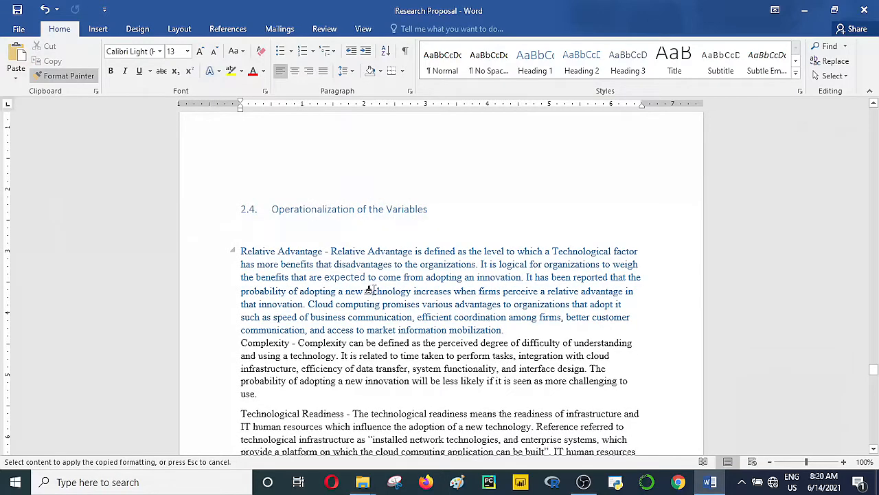
{"action": "key", "text": "ctrl+z"}
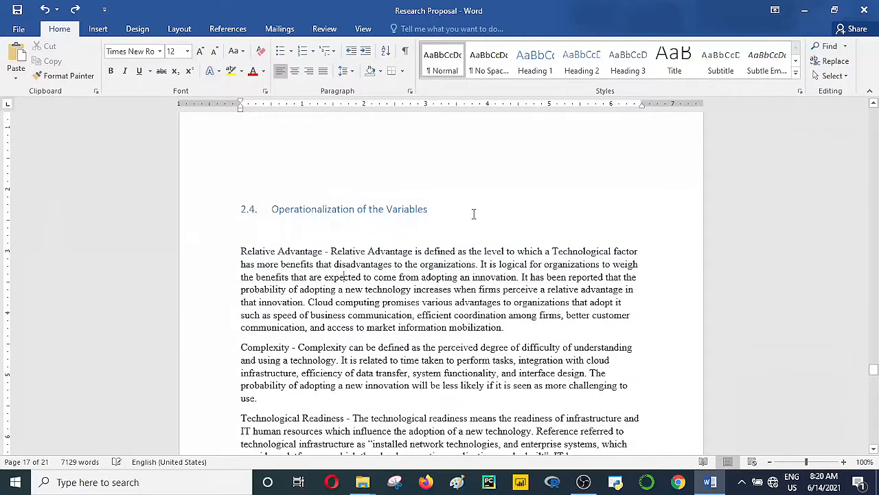
Step: Copy the 2.4 heading format and paint it onto the 2.5 Chapter Summary heading
{"action": "left_click_drag", "start_coordinate": [473, 214], "coordinate": [206, 209]}
{"action": "left_click", "coordinate": [65, 75]}
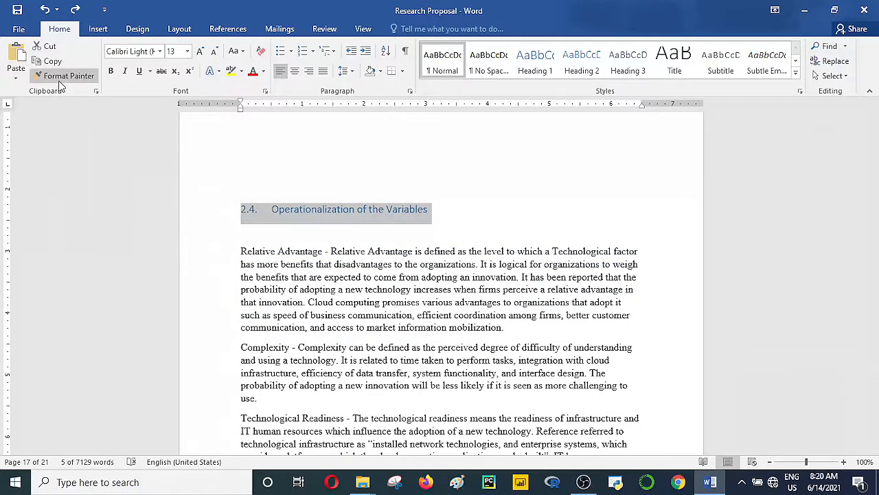
{"action": "left_click", "coordinate": [59, 80]}
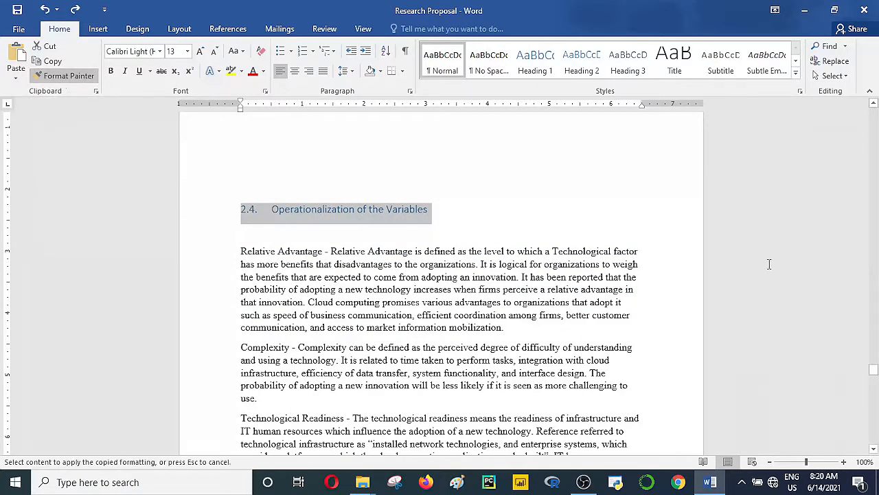
{"action": "left_click_drag", "start_coordinate": [874, 379], "coordinate": [874, 380]}
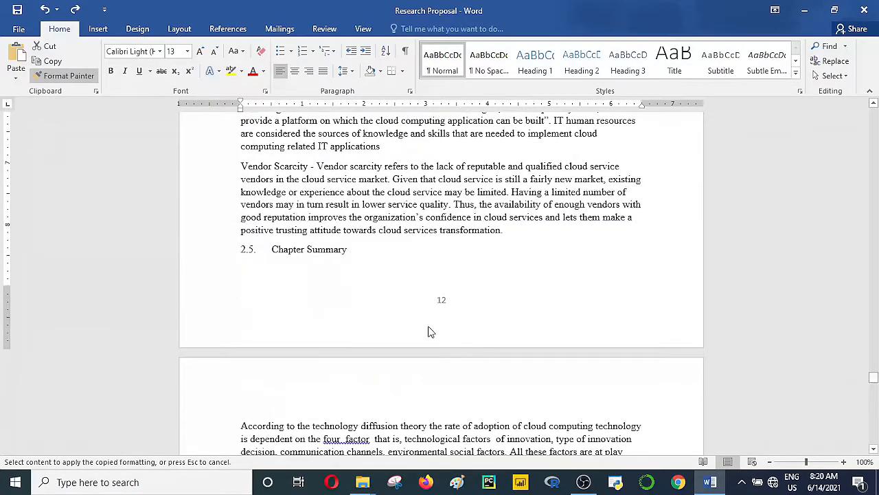
{"action": "left_click_drag", "start_coordinate": [347, 255], "coordinate": [228, 254]}
{"action": "left_click_drag", "start_coordinate": [873, 380], "coordinate": [873, 382]}
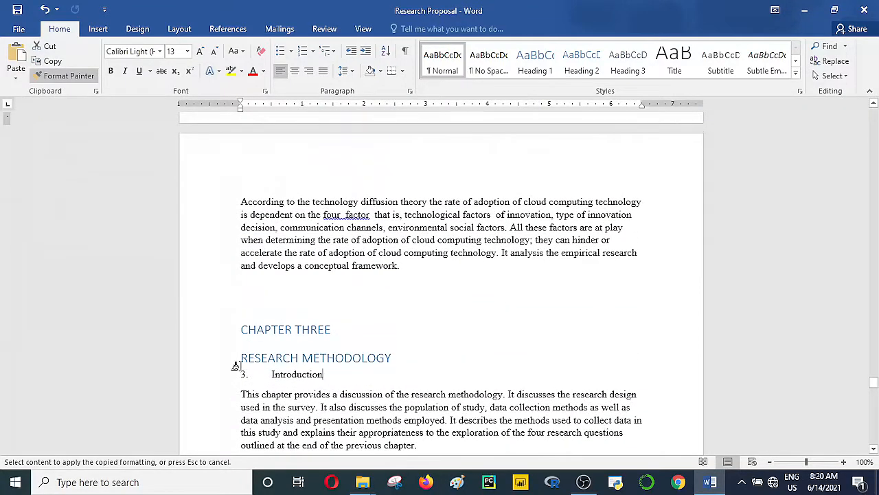
Step: Paint the heading format onto 3. Introduction, Research Design, 3.1.1 Population and 3.1.2 Sampling
{"action": "left_click_drag", "start_coordinate": [231, 360], "coordinate": [231, 385]}
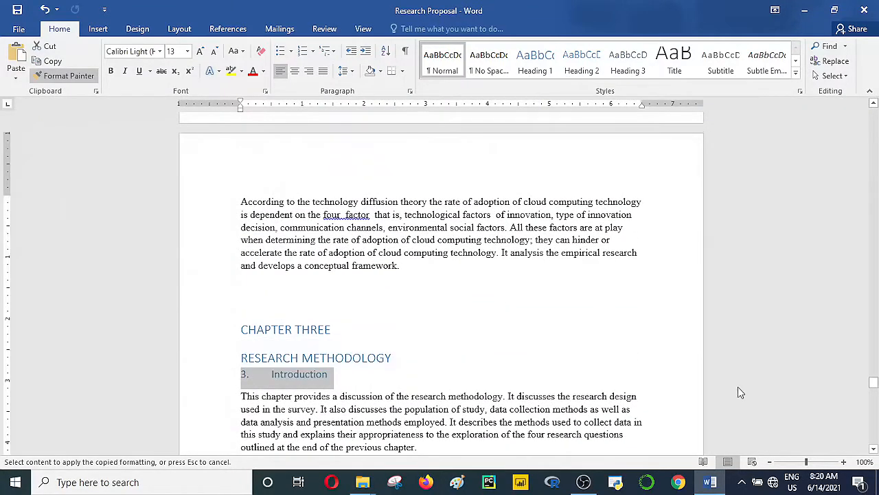
{"action": "left_click_drag", "start_coordinate": [871, 389], "coordinate": [871, 393]}
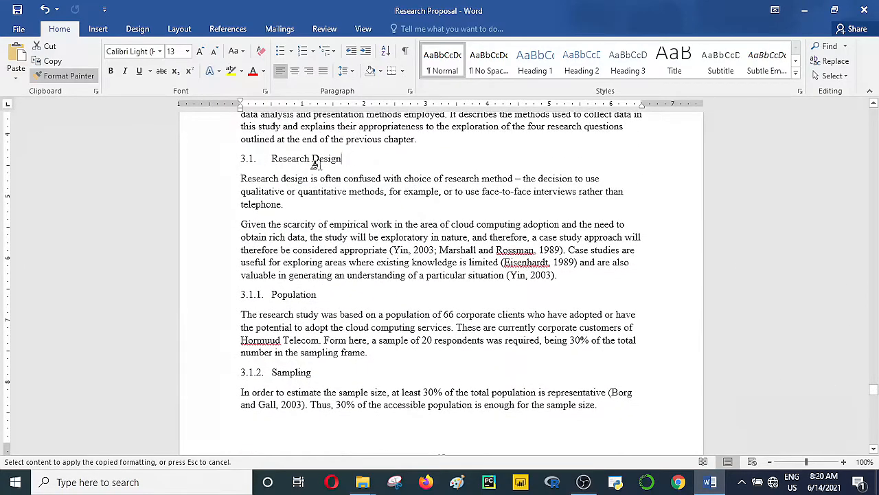
{"action": "left_click_drag", "start_coordinate": [315, 163], "coordinate": [240, 165]}
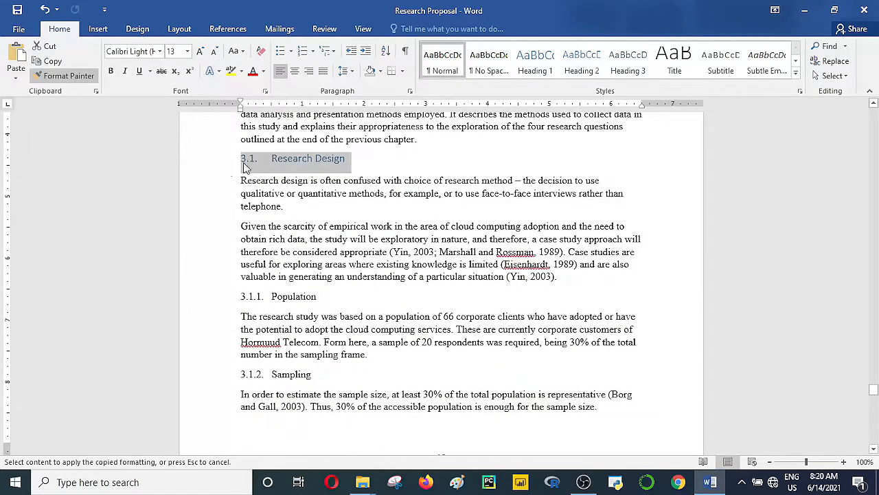
{"action": "mouse_move", "coordinate": [320, 303]}
{"action": "left_mouse_down"}
{"action": "mouse_move", "coordinate": [218, 305]}
{"action": "mouse_move", "coordinate": [228, 309]}
{"action": "left_mouse_up"}
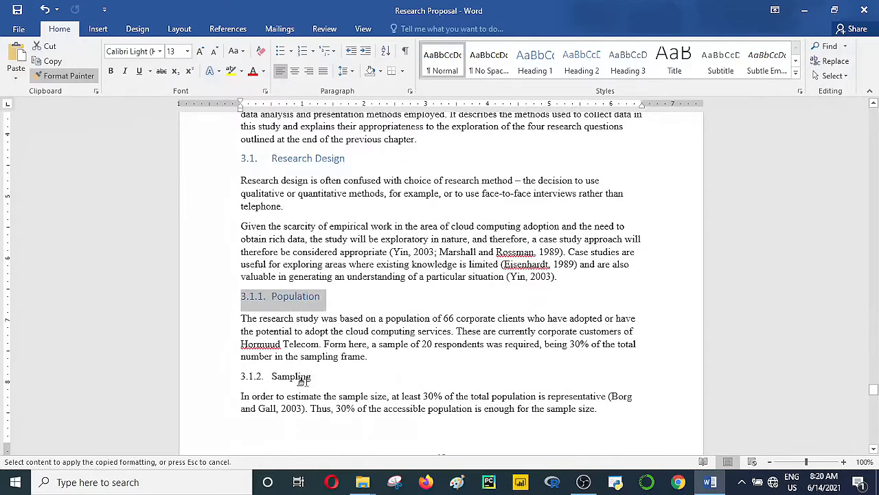
{"action": "left_click_drag", "start_coordinate": [309, 377], "coordinate": [238, 377]}
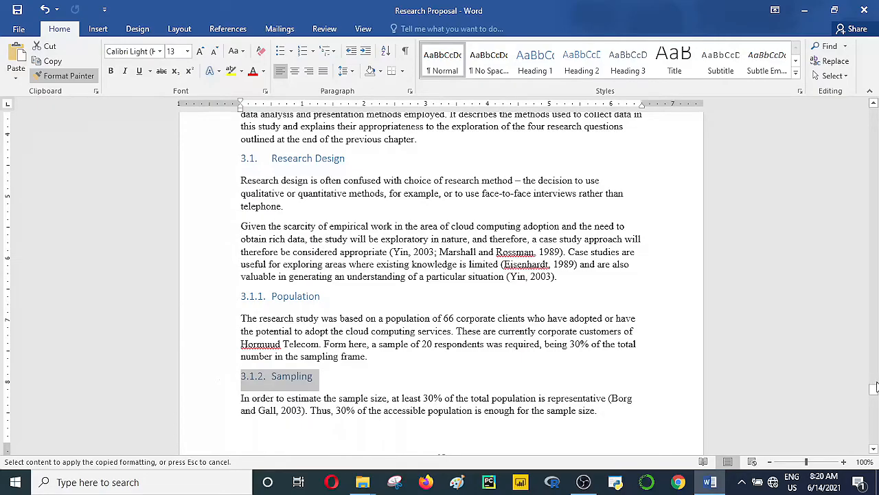
Step: Paint the heading format onto Data Collection Instruments, 3.1.4 Validity and Reliability, Data Analysis Methods and 3.2.1 MANOVA
{"action": "left_click_drag", "start_coordinate": [874, 449], "coordinate": [873, 449]}
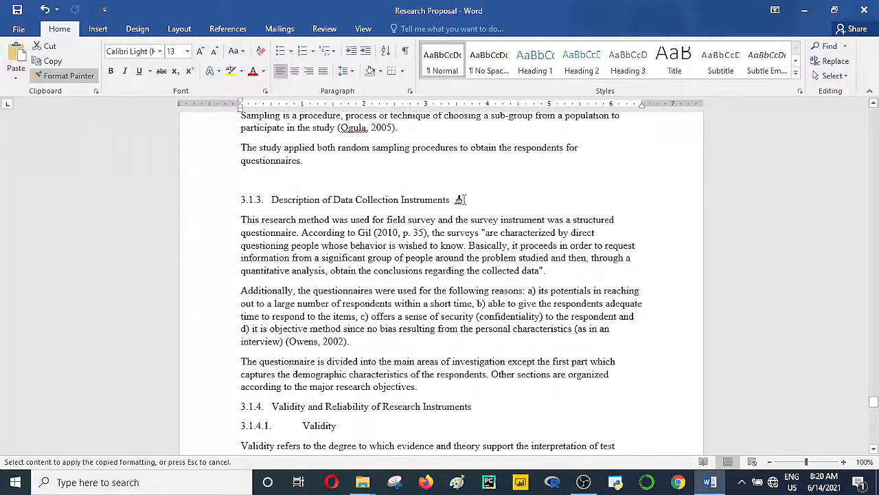
{"action": "left_click_drag", "start_coordinate": [458, 199], "coordinate": [232, 199]}
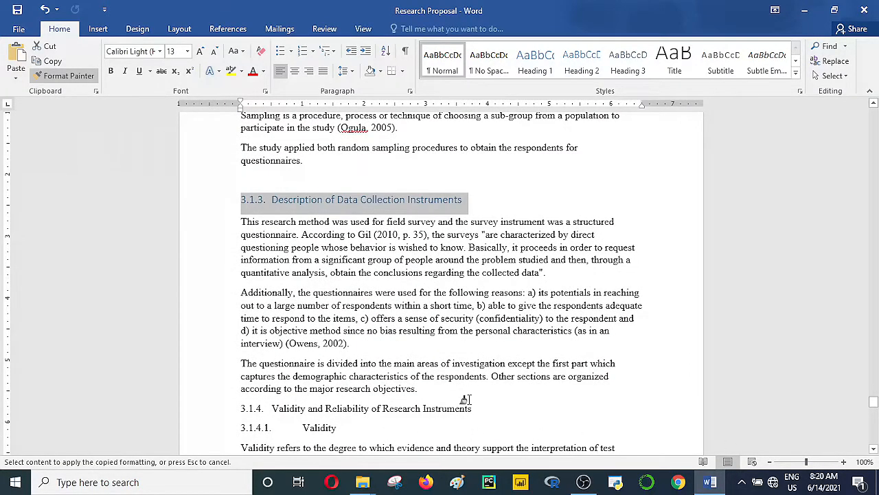
{"action": "left_click_drag", "start_coordinate": [474, 408], "coordinate": [183, 420]}
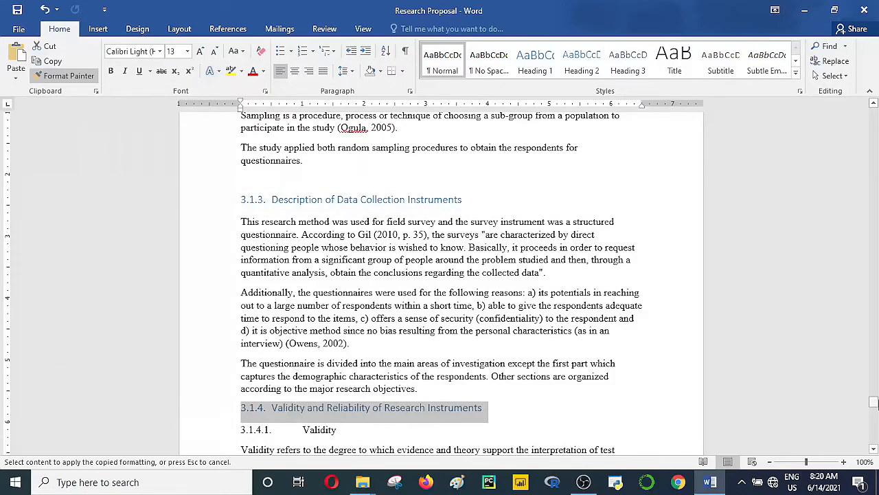
{"action": "scroll", "coordinate": [873, 450], "scroll_direction": "down", "scroll_amount": 6}
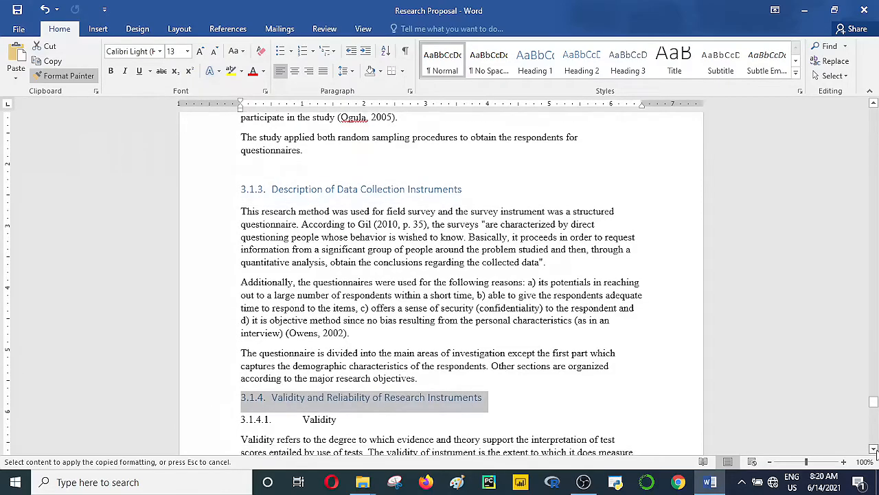
{"action": "scroll", "coordinate": [874, 450], "scroll_direction": "down", "scroll_amount": 7}
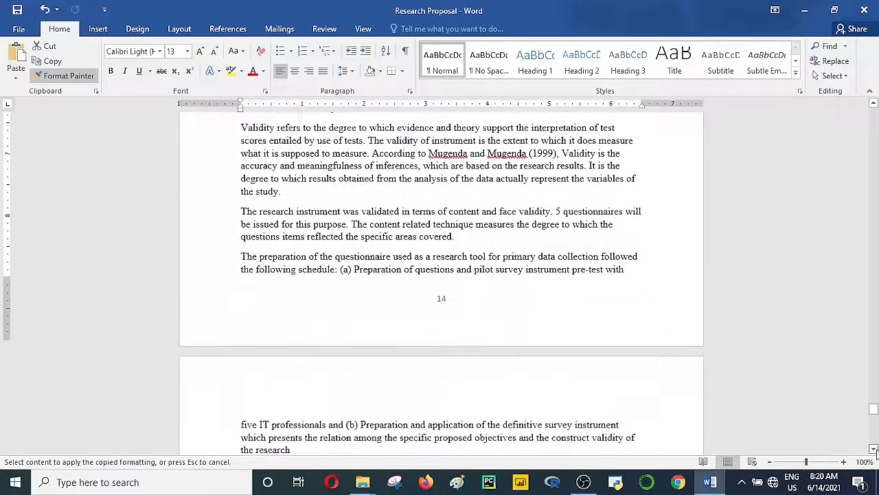
{"action": "scroll", "coordinate": [874, 450], "scroll_direction": "down", "scroll_amount": 1}
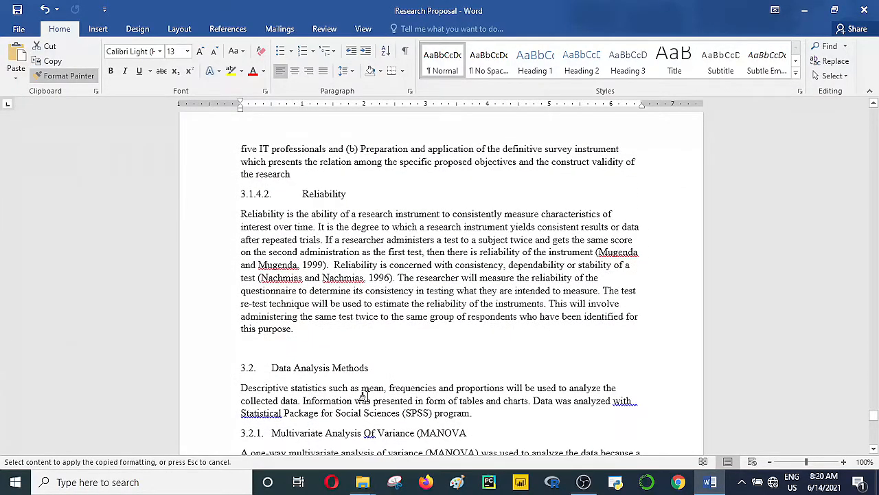
{"action": "left_click", "coordinate": [176, 372]}
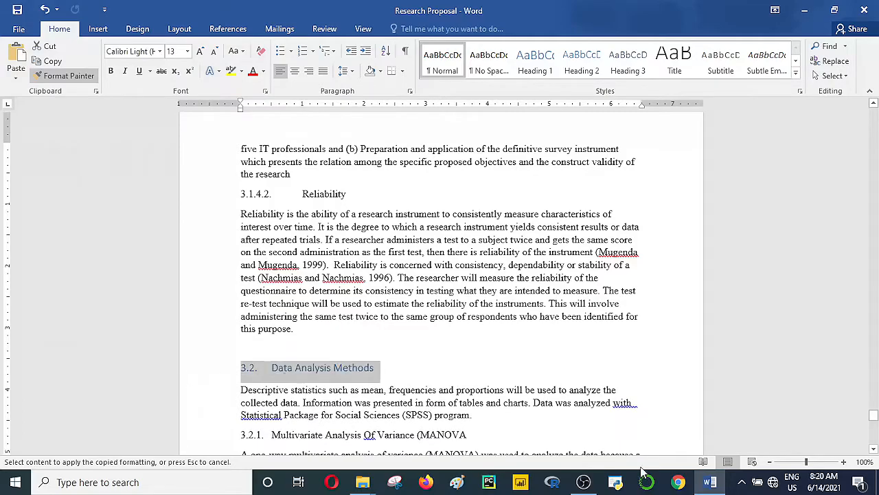
{"action": "scroll", "coordinate": [874, 450], "scroll_direction": "down", "scroll_amount": 5}
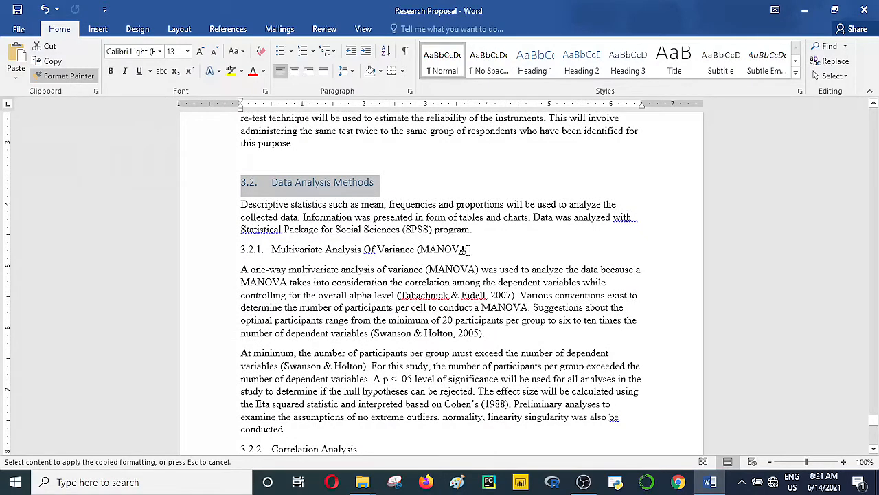
{"action": "left_click_drag", "start_coordinate": [468, 249], "coordinate": [233, 249]}
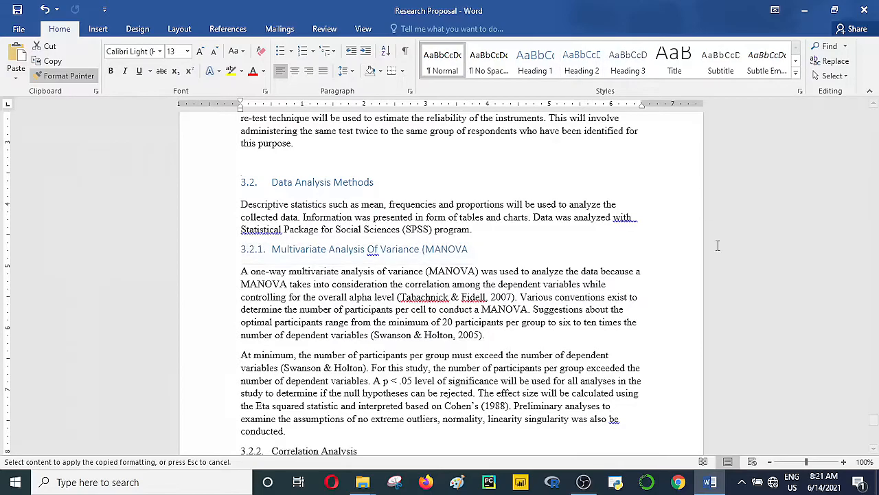
Step: Apply the Heading 2 style to the 3.2.2 Correlation Analysis heading
{"action": "scroll", "coordinate": [691, 392], "scroll_direction": "down", "scroll_amount": 6}
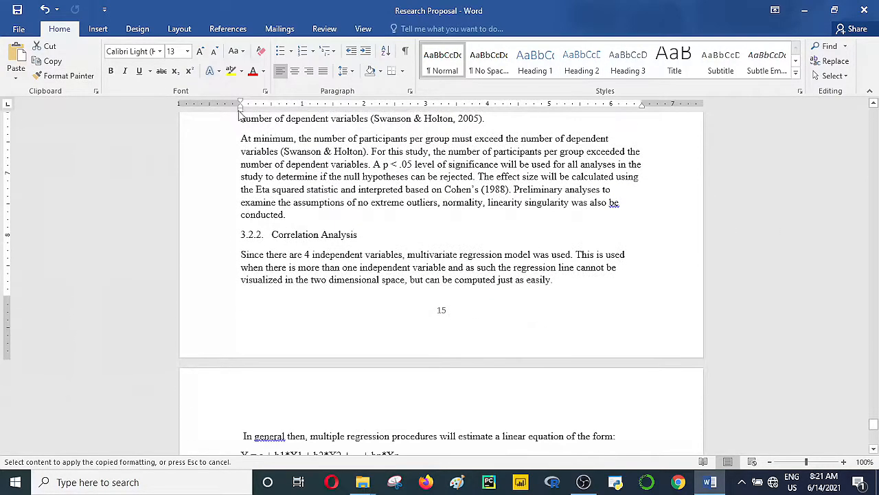
{"action": "left_click_drag", "start_coordinate": [356, 238], "coordinate": [234, 243]}
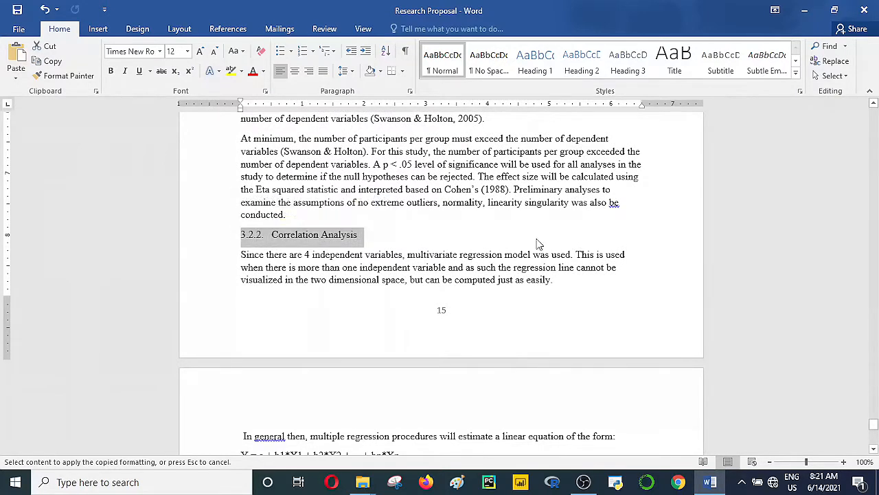
{"action": "left_click", "coordinate": [594, 70]}
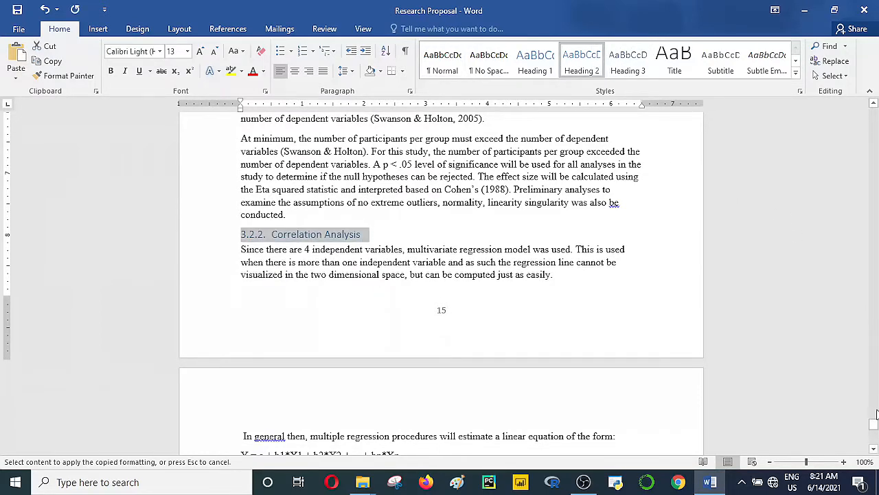
{"action": "left_click", "coordinate": [873, 448]}
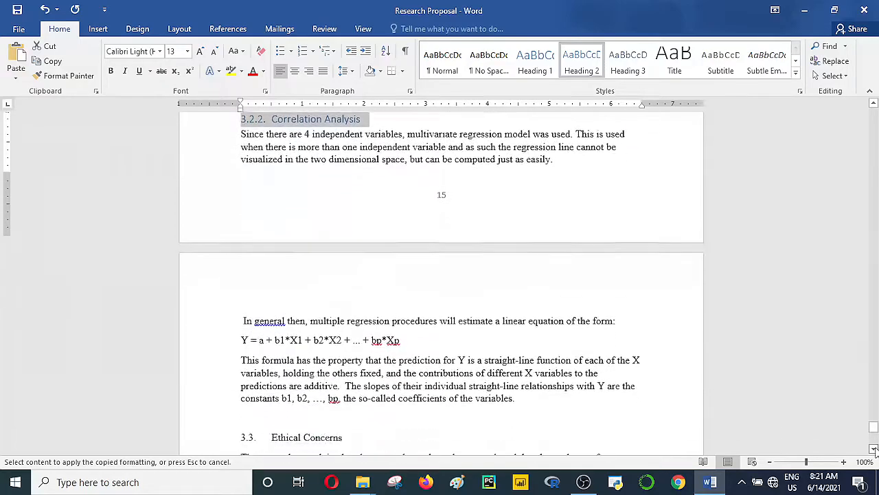
Step: Paint the heading format onto 3.3 Ethical Concerns and 3.4 Chapter Summary
{"action": "scroll", "coordinate": [874, 449], "scroll_direction": "down", "scroll_amount": 6}
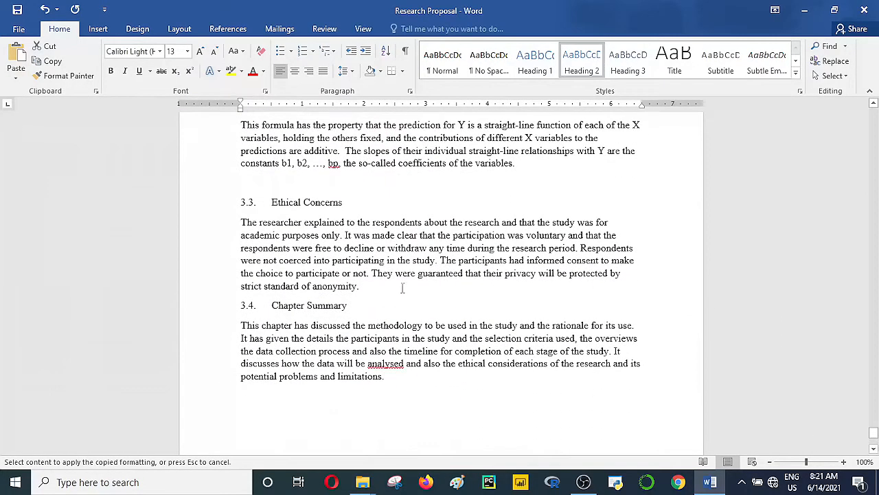
{"action": "left_click", "coordinate": [64, 76]}
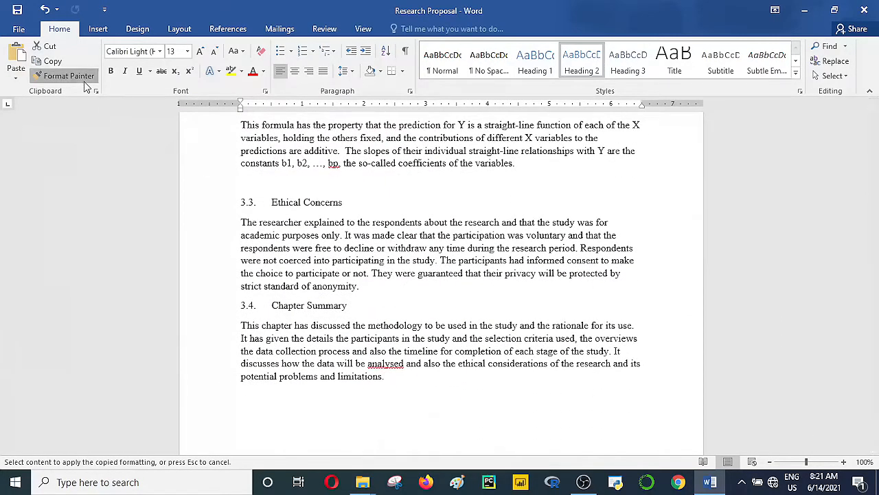
{"action": "left_click", "coordinate": [186, 201]}
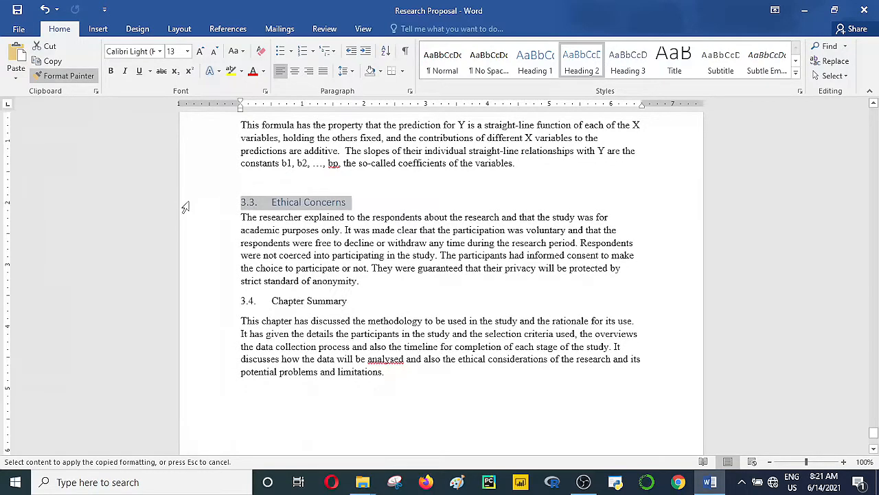
{"action": "left_click_drag", "start_coordinate": [347, 304], "coordinate": [217, 300]}
{"action": "left_click_drag", "start_coordinate": [872, 433], "coordinate": [869, 117]}
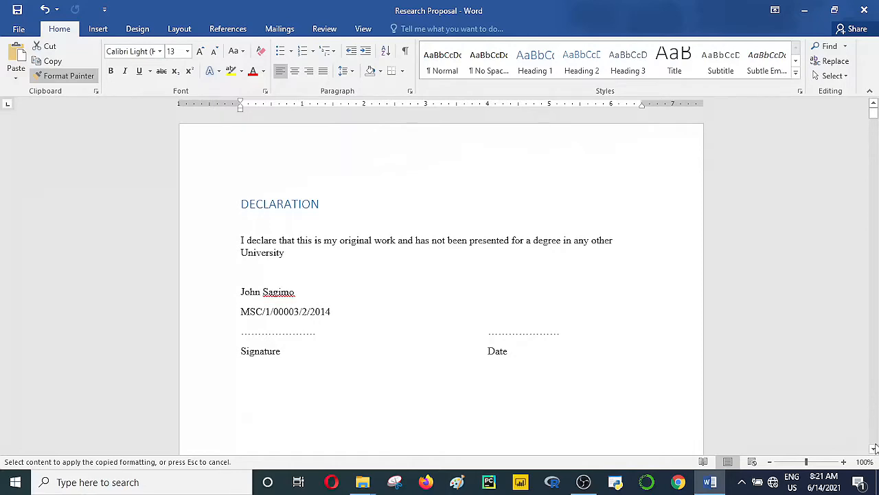
Step: Scroll up to the blank preliminary page following the Declaration section
{"action": "left_click_drag", "start_coordinate": [875, 447], "coordinate": [874, 448]}
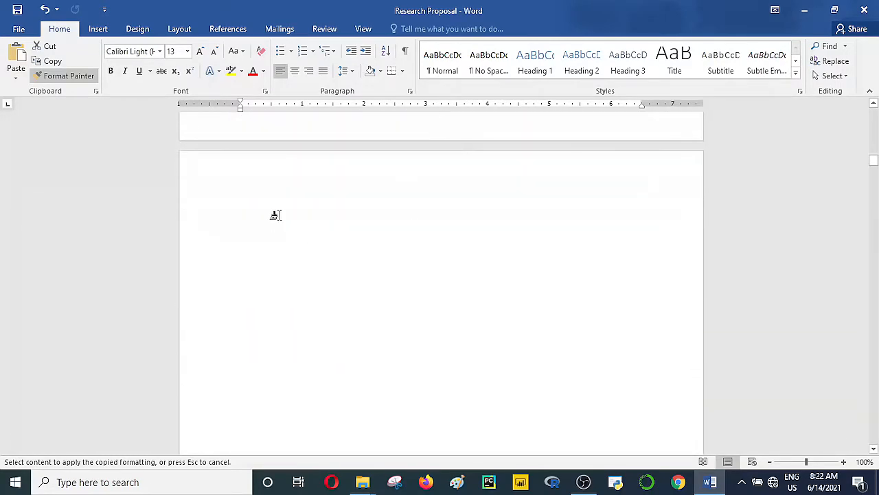
Step: Cancel the leftover Format Painter and place the cursor on the blank page in Normal style
{"action": "left_click", "coordinate": [67, 77]}
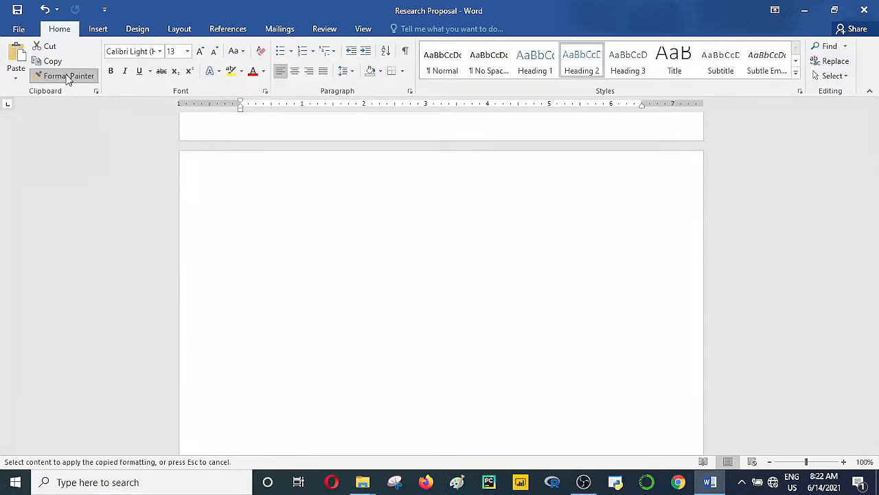
{"action": "left_click", "coordinate": [256, 230]}
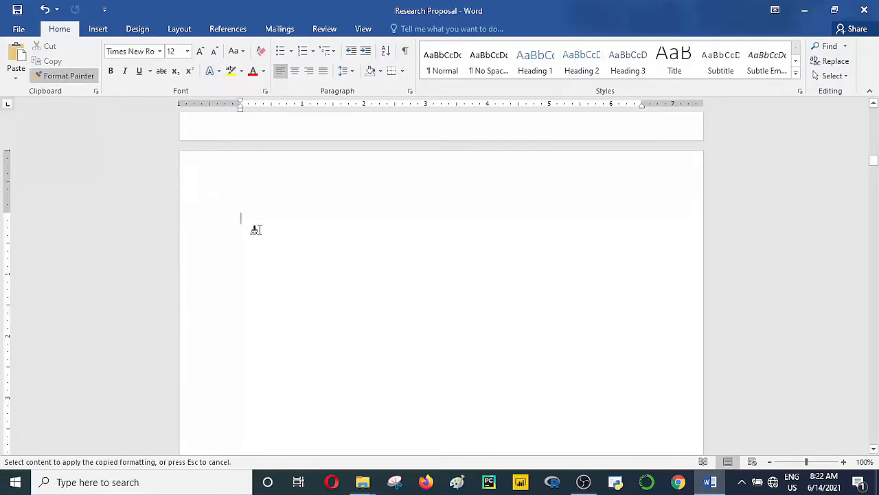
{"action": "left_click", "coordinate": [77, 79]}
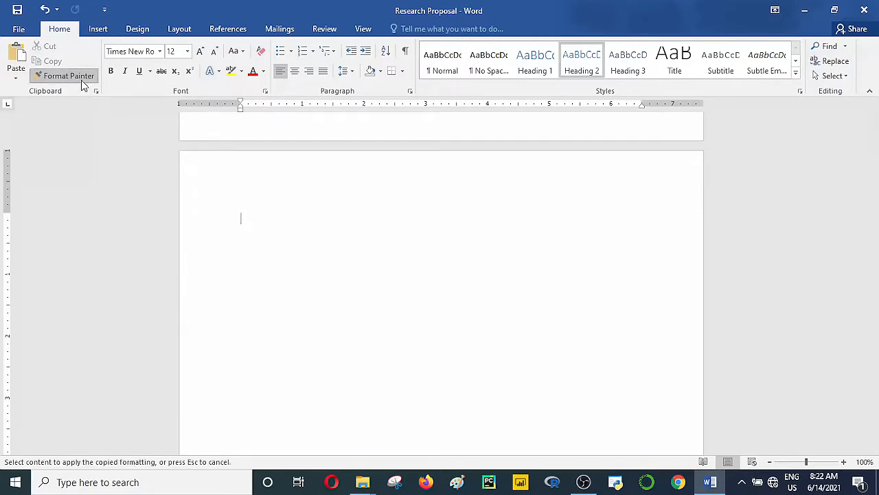
{"action": "left_click", "coordinate": [81, 80]}
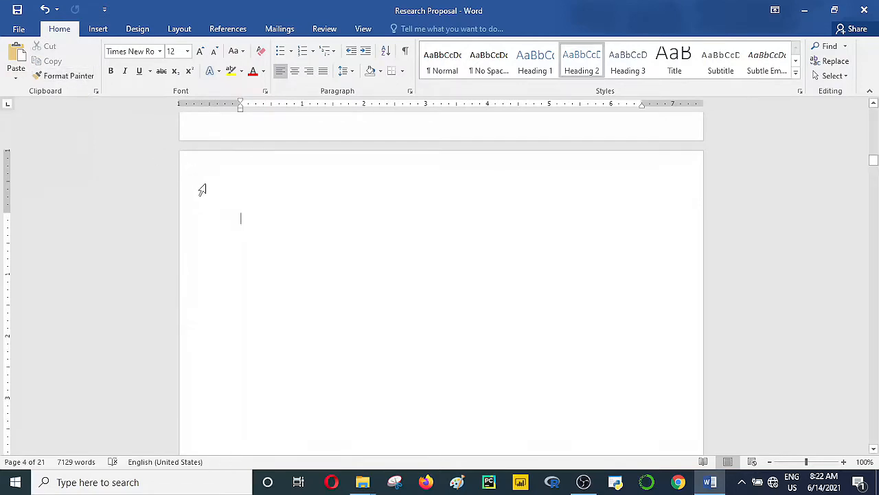
{"action": "left_click", "coordinate": [241, 228]}
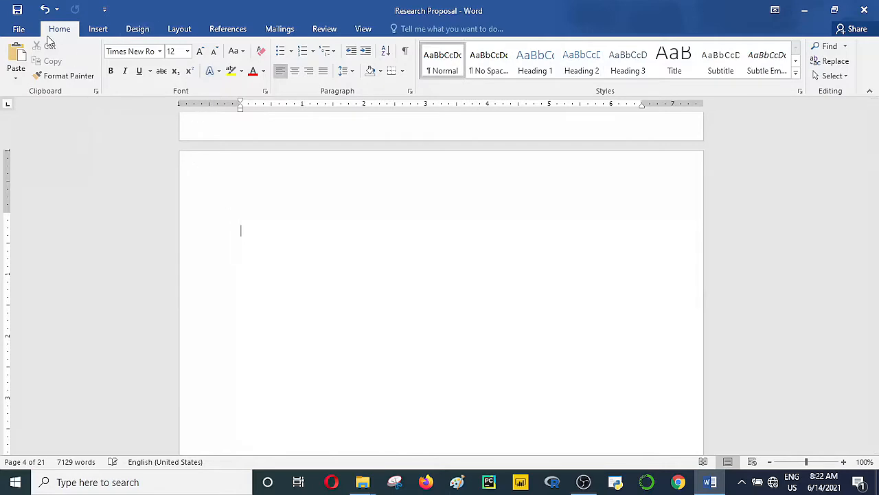
{"action": "left_click", "coordinate": [97, 30]}
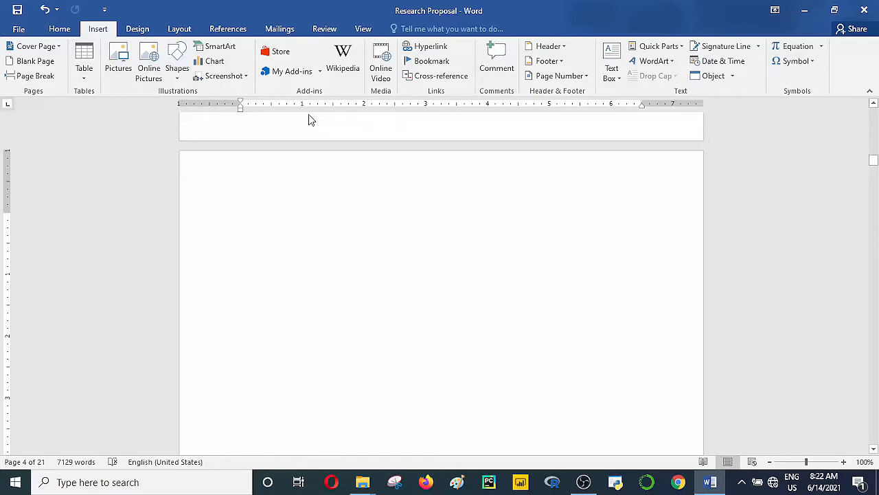
Step: Insert an Automatic Table 2 table of contents on blank page iv
{"action": "left_click", "coordinate": [236, 32]}
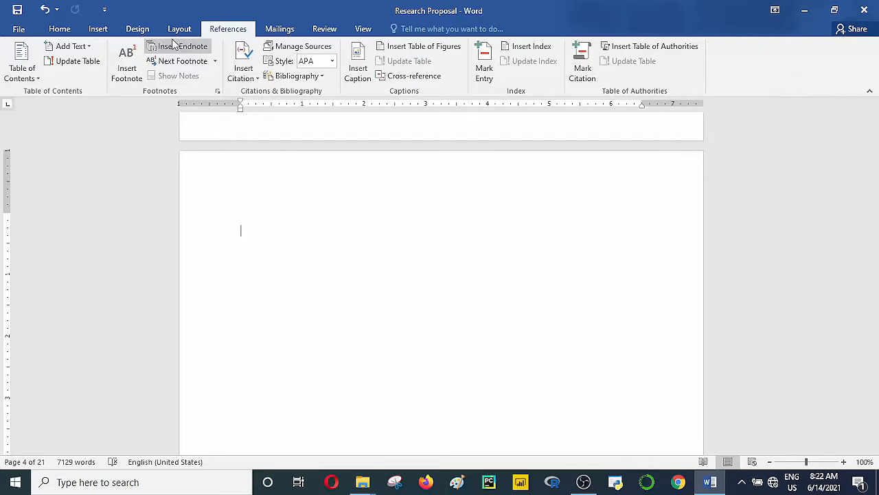
{"action": "left_click", "coordinate": [39, 78]}
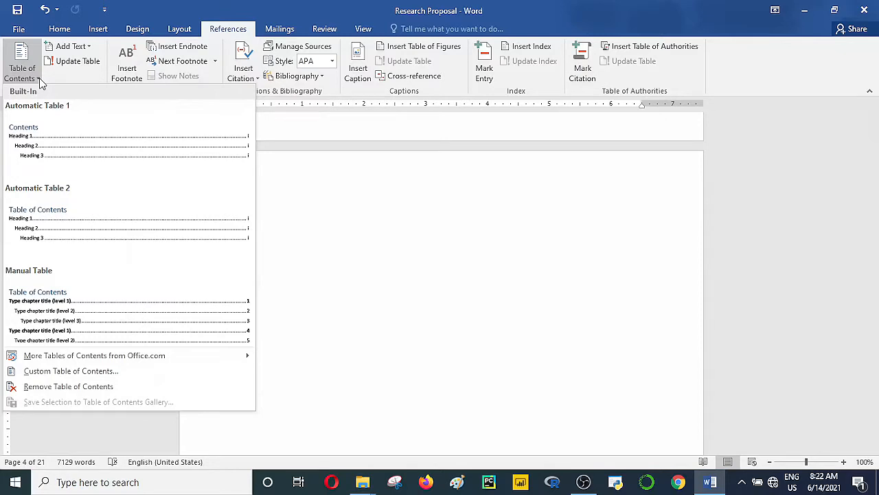
{"action": "left_click", "coordinate": [78, 231]}
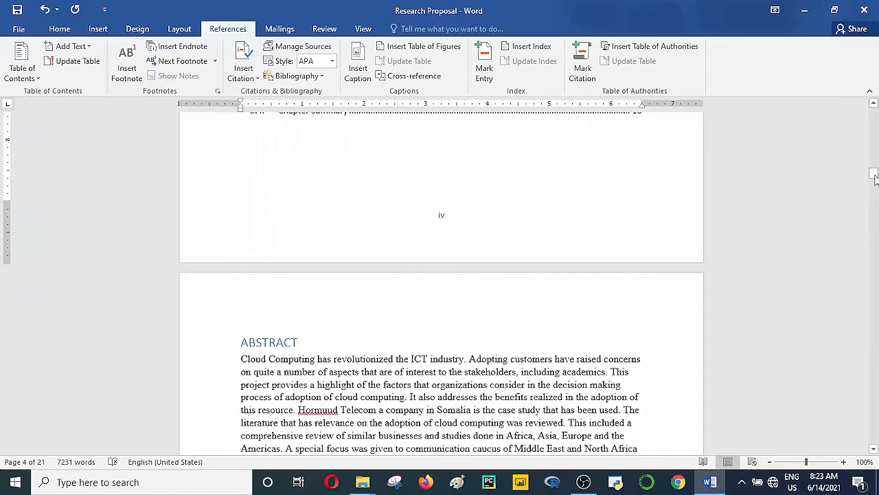
Step: Delete the DECLARATION line from the table of contents so DEDICATION ii comes first
{"action": "left_click_drag", "start_coordinate": [874, 176], "coordinate": [874, 167]}
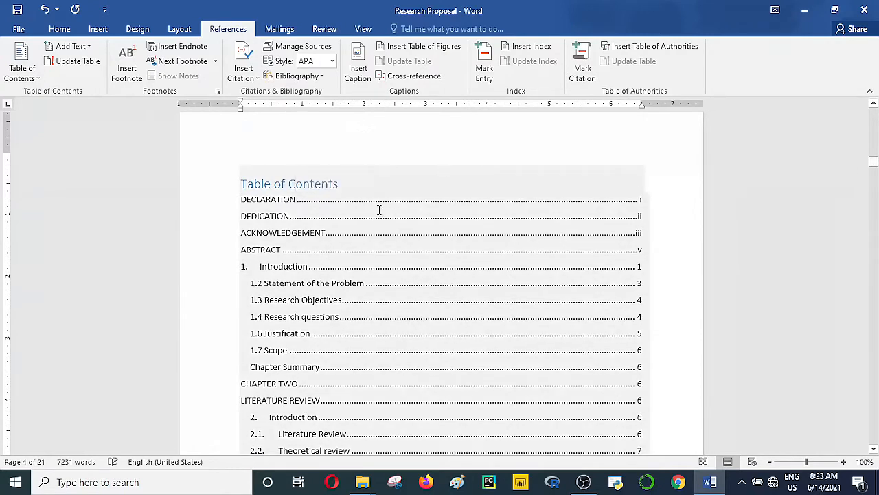
{"action": "left_click", "coordinate": [337, 199]}
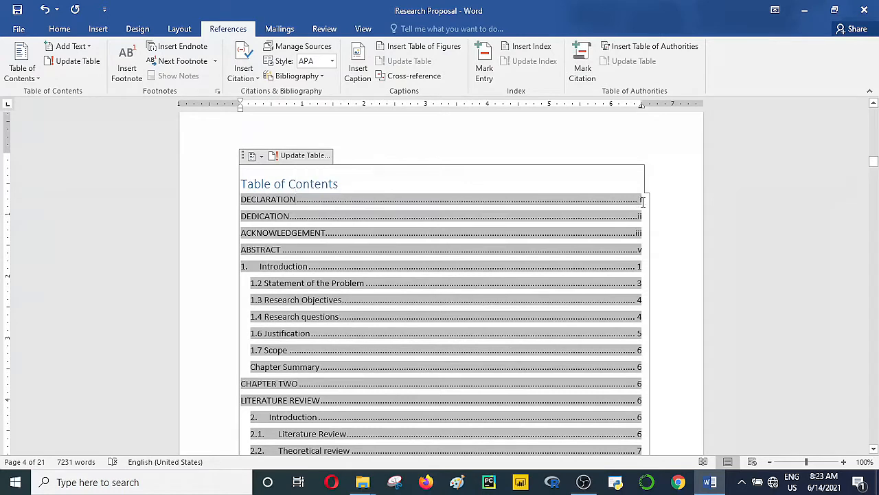
{"action": "double_click", "coordinate": [573, 200]}
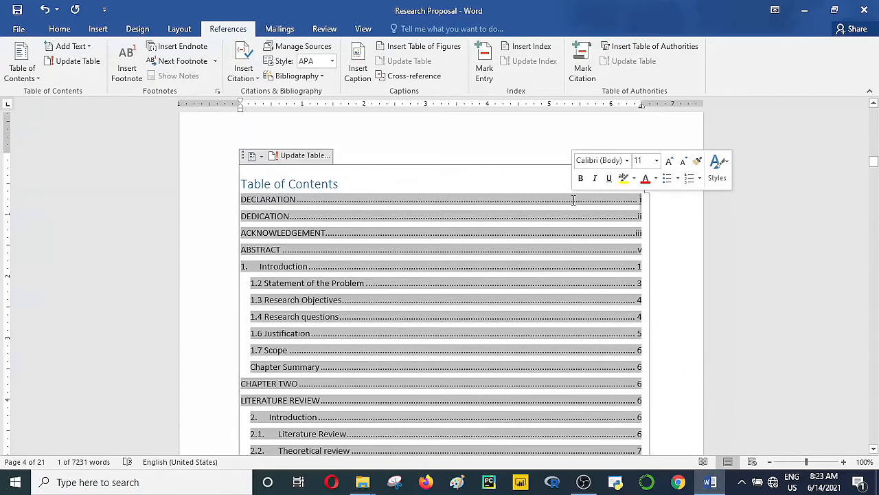
{"action": "key", "text": "BackSpace"}
{"action": "key", "text": "BackSpace"}
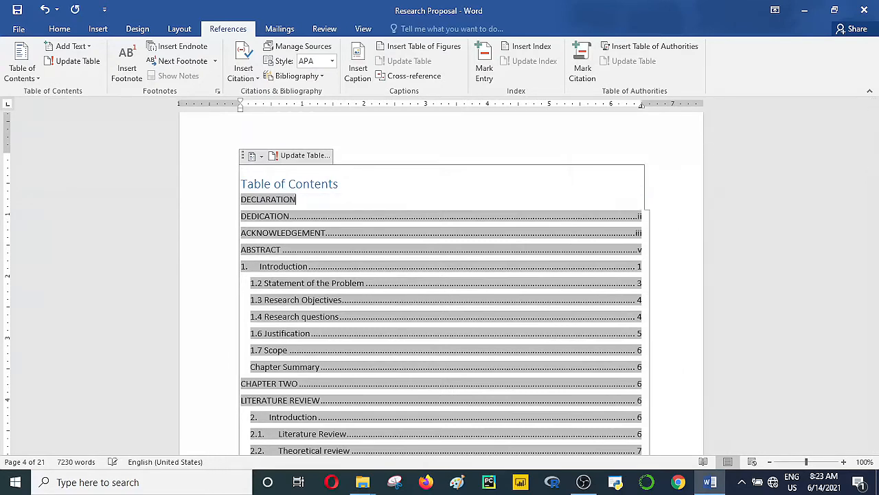
{"action": "key", "text": "BackSpace"}
{"action": "key", "text": "BackSpace"}
{"action": "key", "text": "BackSpace"}
{"action": "key", "text": "BackSpace"}
{"action": "key", "text": "BackSpace"}
{"action": "key", "text": "BackSpace"}
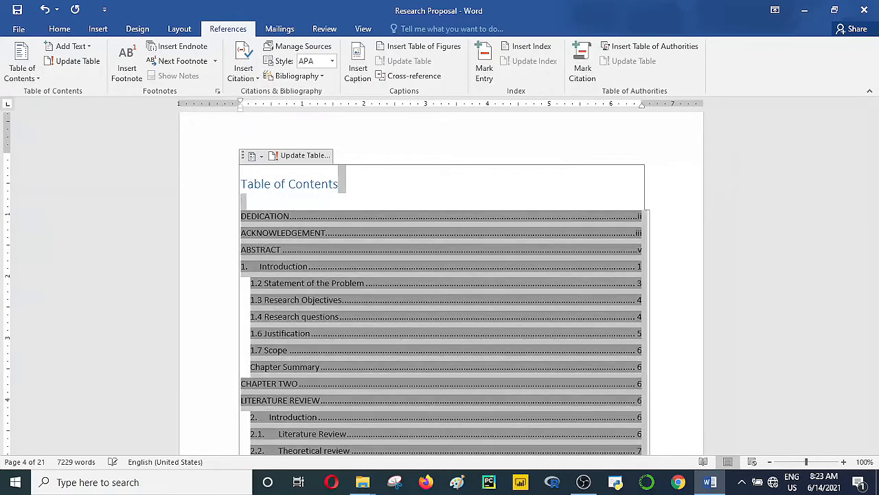
{"action": "key", "text": "ctrl+a"}
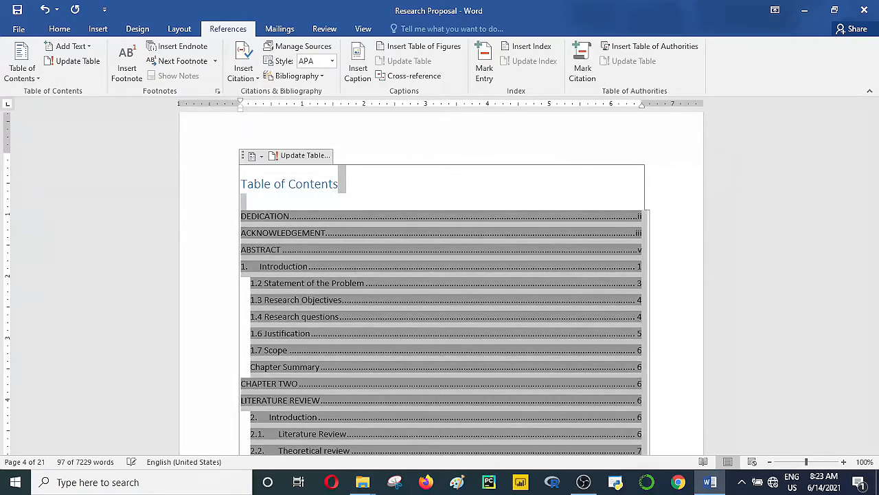
{"action": "left_click", "coordinate": [682, 216]}
{"action": "left_click", "coordinate": [506, 151]}
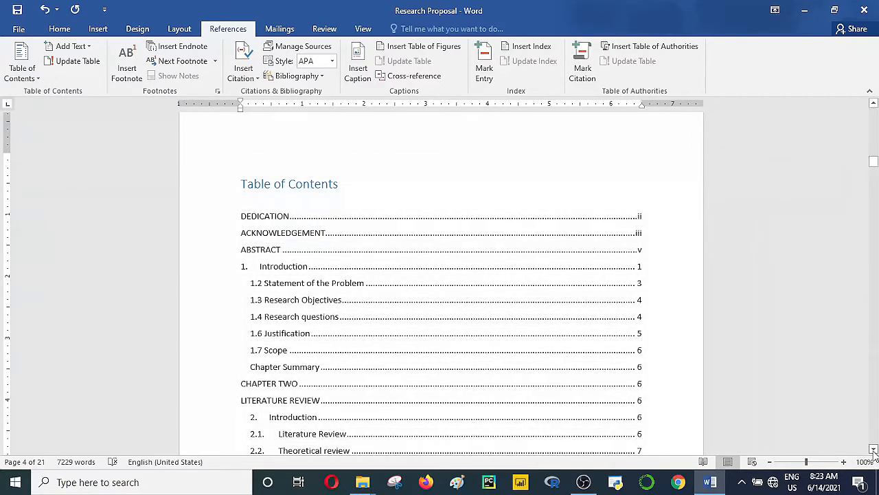
Step: Scroll through the full table of contents, then back up to the Declaration page
{"action": "left_click_drag", "start_coordinate": [874, 450], "coordinate": [873, 450]}
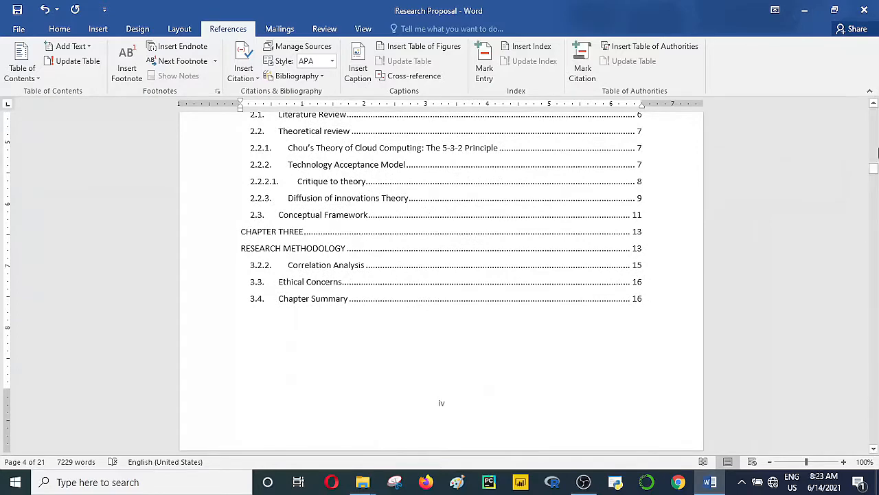
{"action": "left_click_drag", "start_coordinate": [876, 170], "coordinate": [875, 163]}
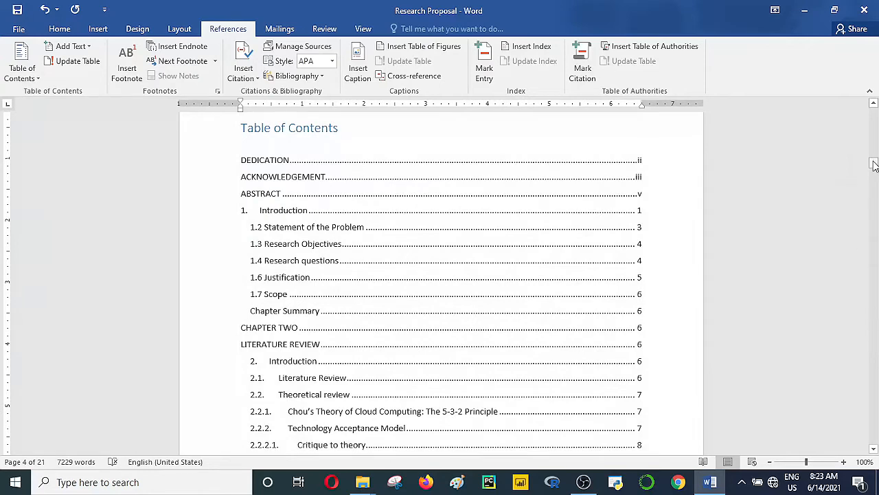
{"action": "left_click_drag", "start_coordinate": [874, 164], "coordinate": [874, 94]}
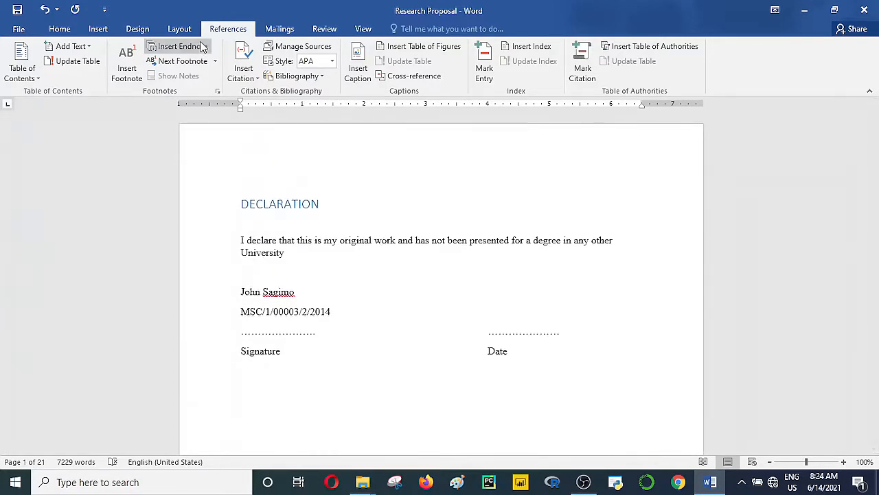
Step: Justify the declaration page text between the left and right margins
{"action": "key", "text": "ctrl+a"}
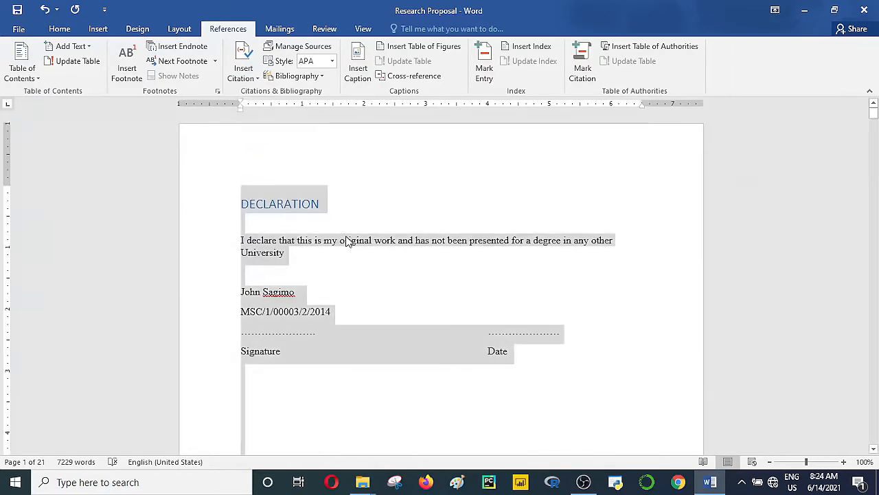
{"action": "left_click", "coordinate": [59, 29]}
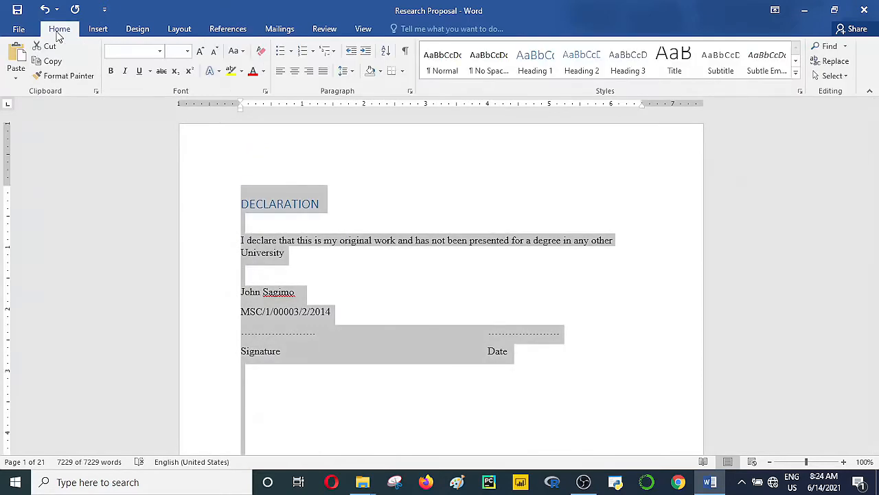
{"action": "left_click", "coordinate": [323, 71]}
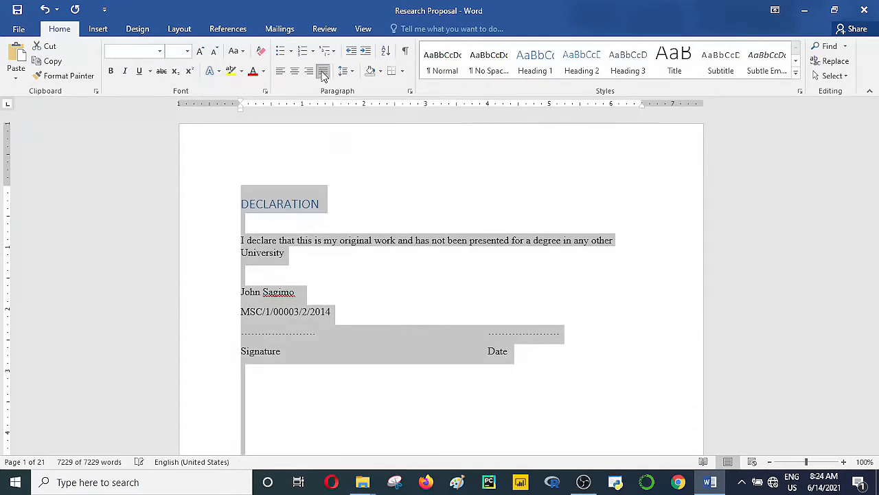
{"action": "left_click", "coordinate": [385, 273]}
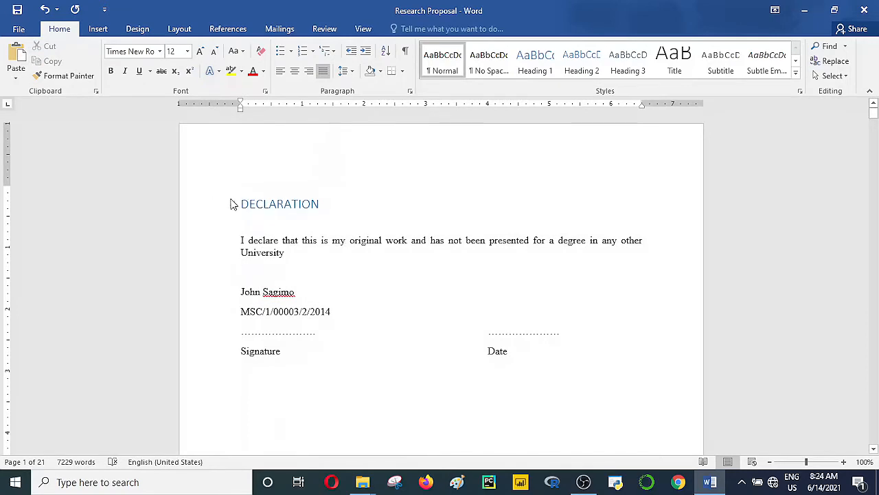
{"action": "left_click", "coordinate": [242, 204]}
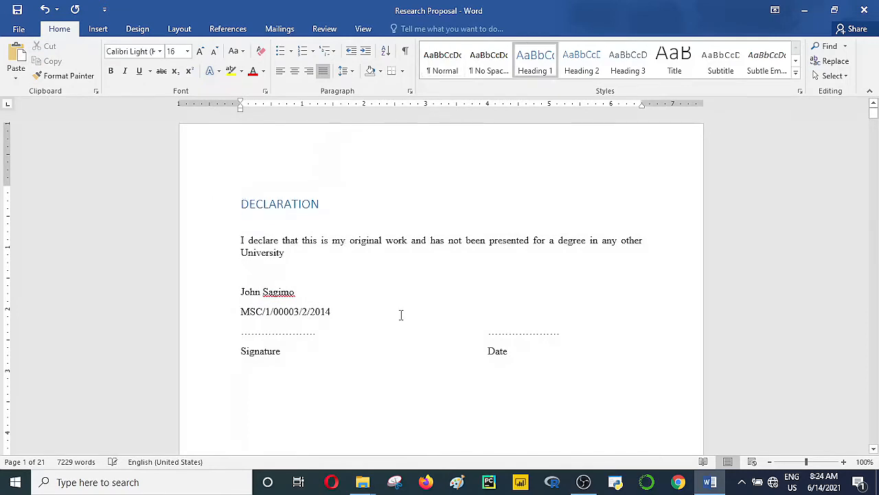
{"action": "left_click_drag", "start_coordinate": [873, 450], "coordinate": [874, 450]}
Step: Remove the empty lines above DEDICATION and give it its own page with a page break
{"action": "left_click", "coordinate": [873, 450]}
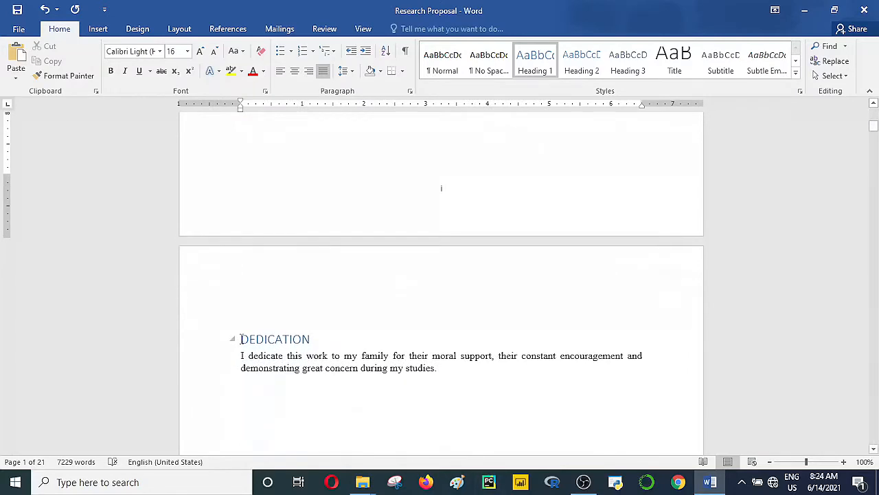
{"action": "left_click", "coordinate": [241, 339]}
{"action": "key", "text": "BackSpace"}
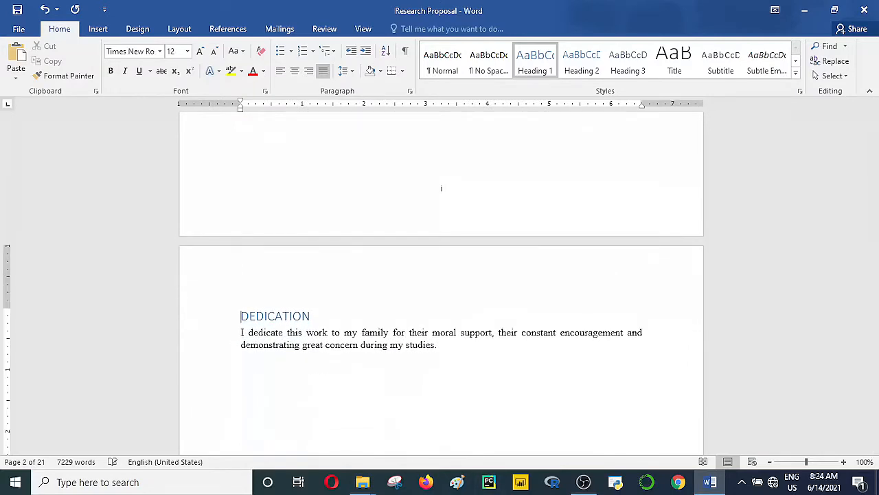
{"action": "key", "text": "BackSpace"}
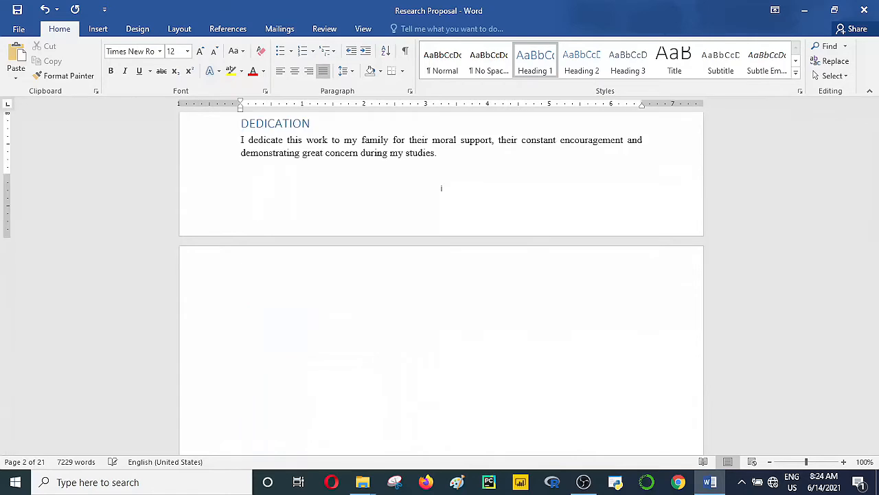
{"action": "key", "text": "ctrl+z"}
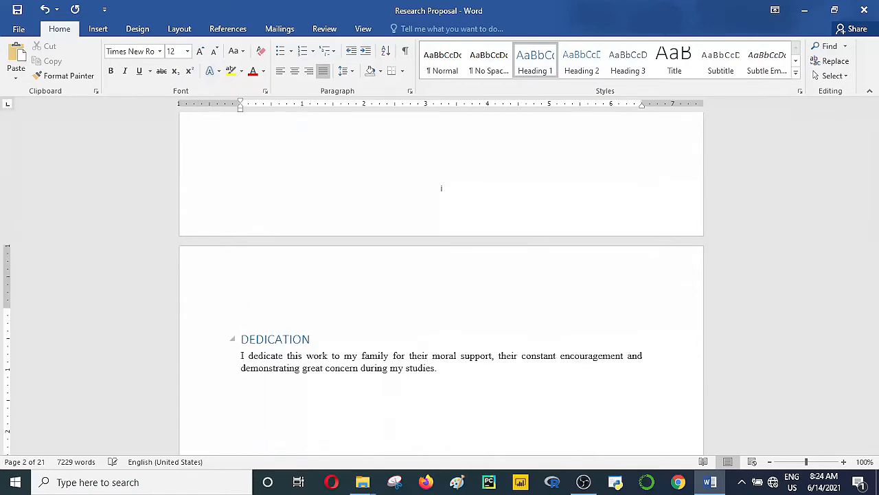
{"action": "key", "text": "BackSpace"}
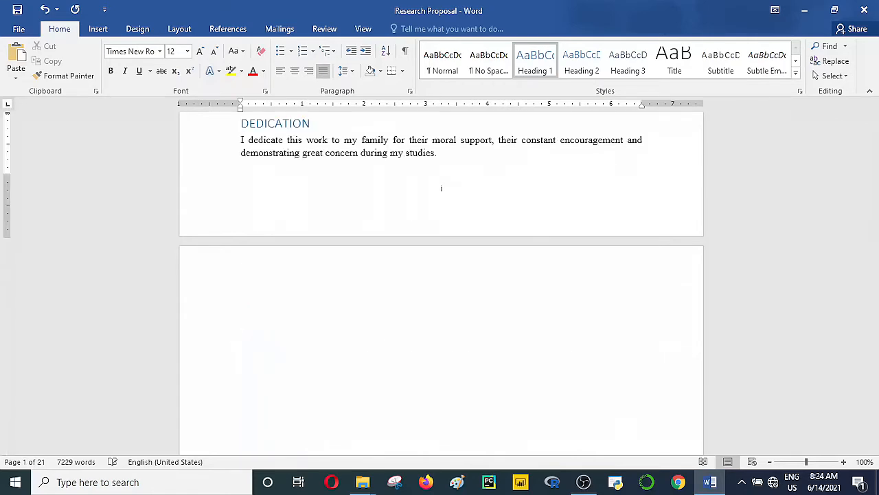
{"action": "key", "text": "ctrl+z"}
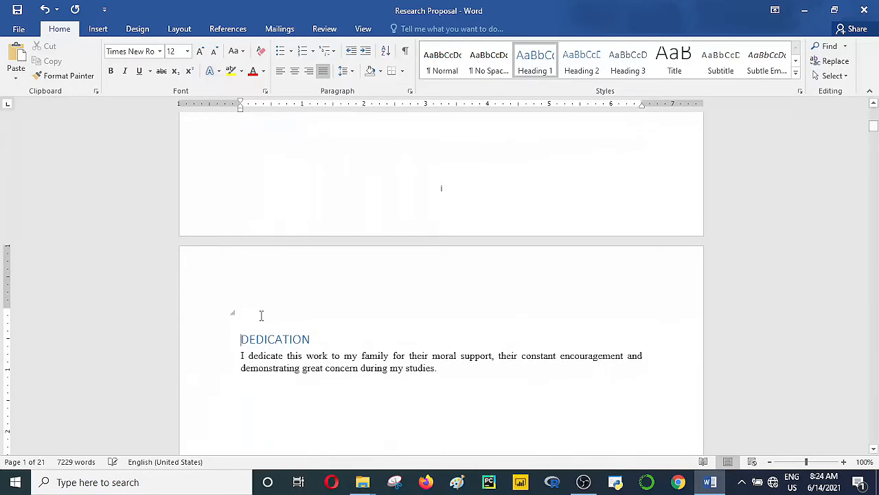
{"action": "key", "text": "BackSpace"}
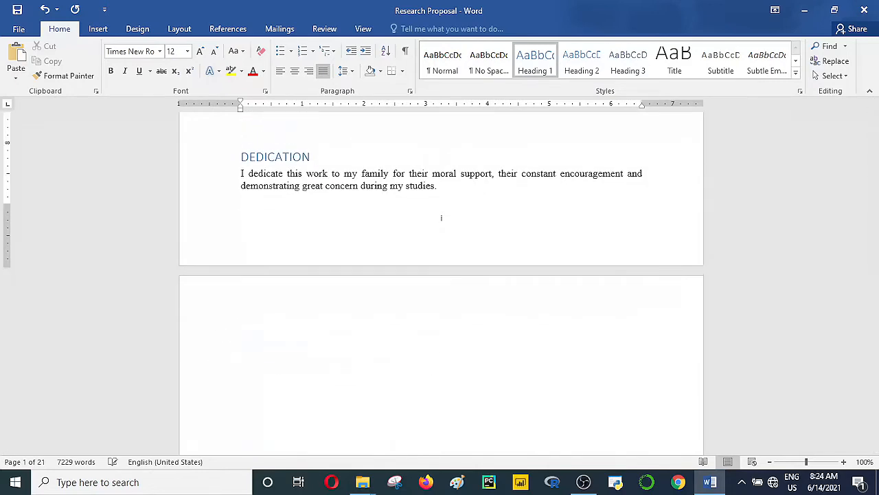
{"action": "key", "text": "Return"}
{"action": "key", "text": "Return"}
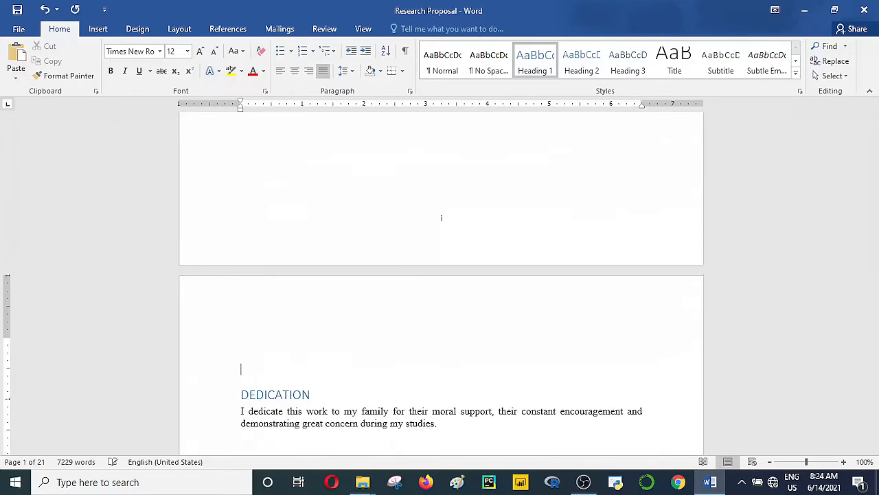
{"action": "key", "text": "BackSpace"}
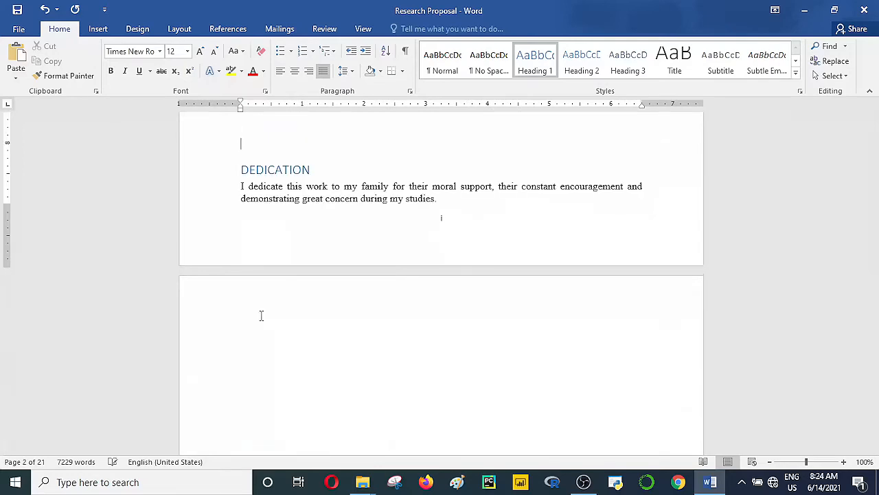
{"action": "key", "text": "ctrl+Return"}
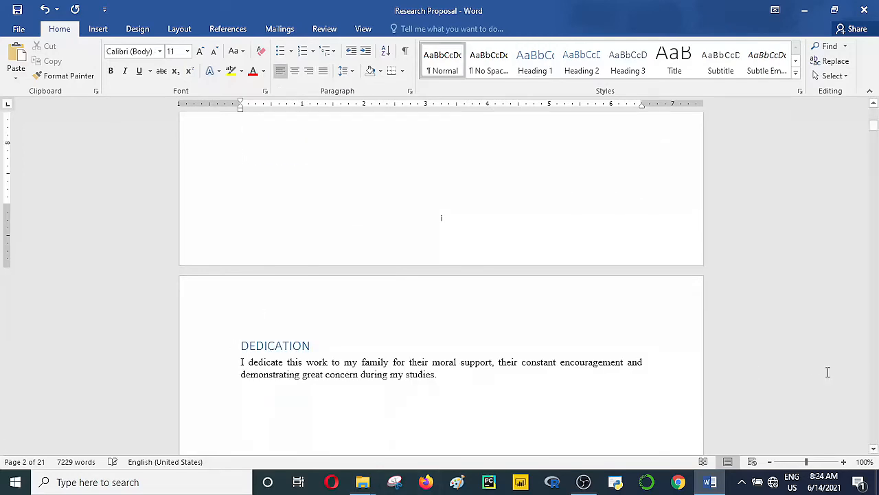
Step: Push the ACKNOWLEDGEMENT heading and its paragraphs onto the following page
{"action": "left_click", "coordinate": [873, 449]}
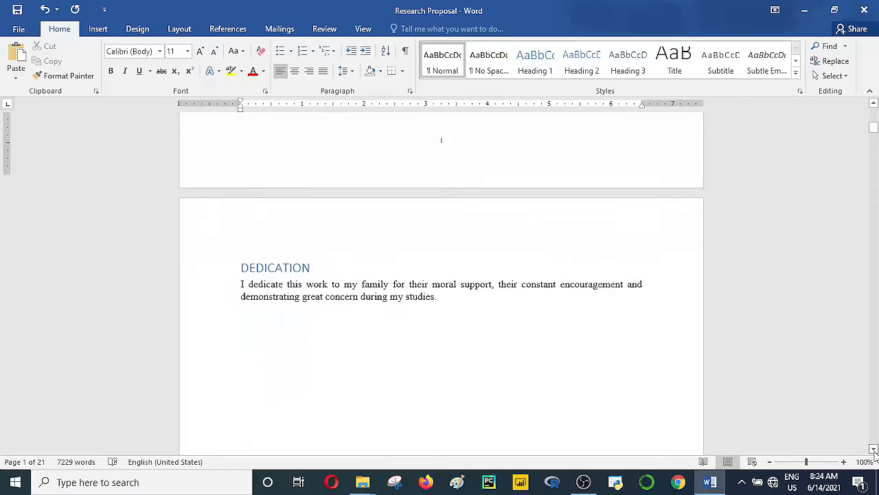
{"action": "left_click", "coordinate": [874, 449]}
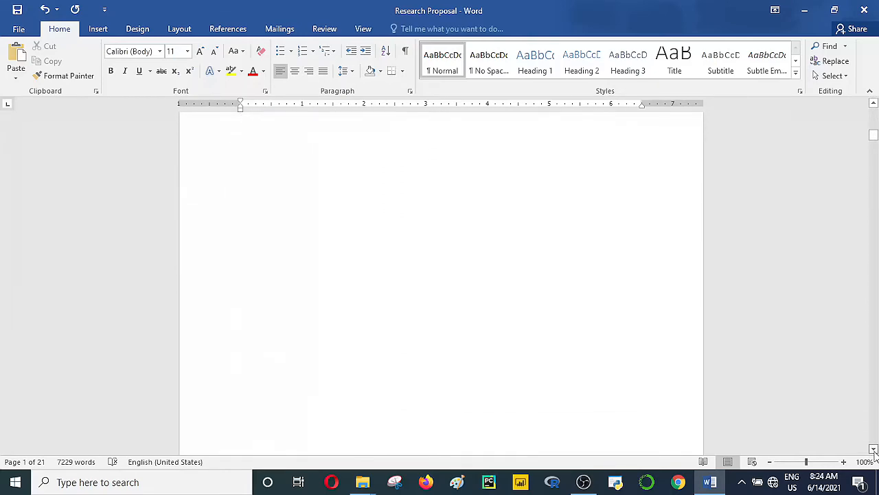
{"action": "left_click", "coordinate": [874, 449]}
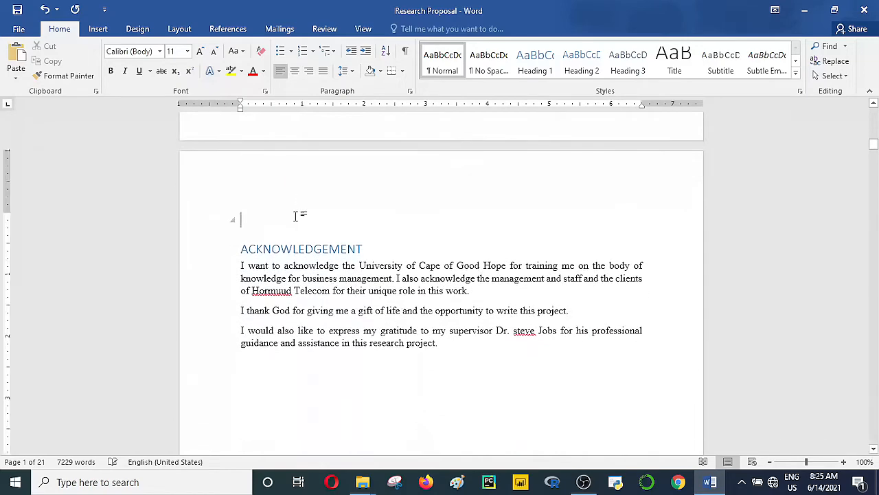
{"action": "left_click", "coordinate": [295, 216]}
{"action": "key", "text": "BackSpace"}
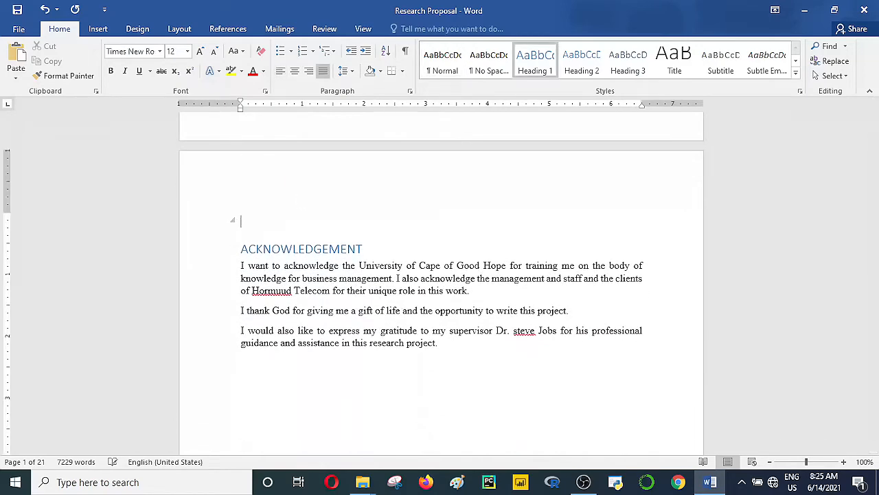
{"action": "key", "text": "BackSpace"}
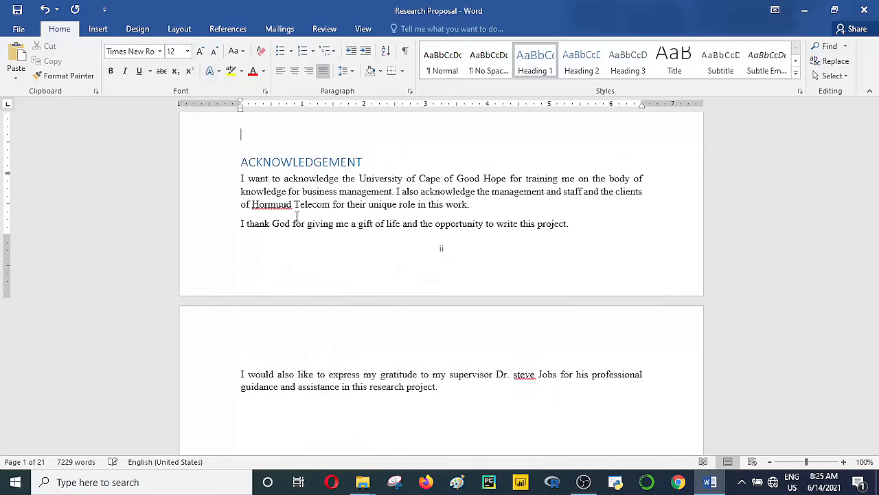
{"action": "key", "text": "Return"}
{"action": "key", "text": "Return"}
{"action": "key", "text": "Return"}
{"action": "key", "text": "Return"}
{"action": "key", "text": "Return"}
{"action": "key", "text": "Return"}
{"action": "key", "text": "Return"}
{"action": "key", "text": "Return"}
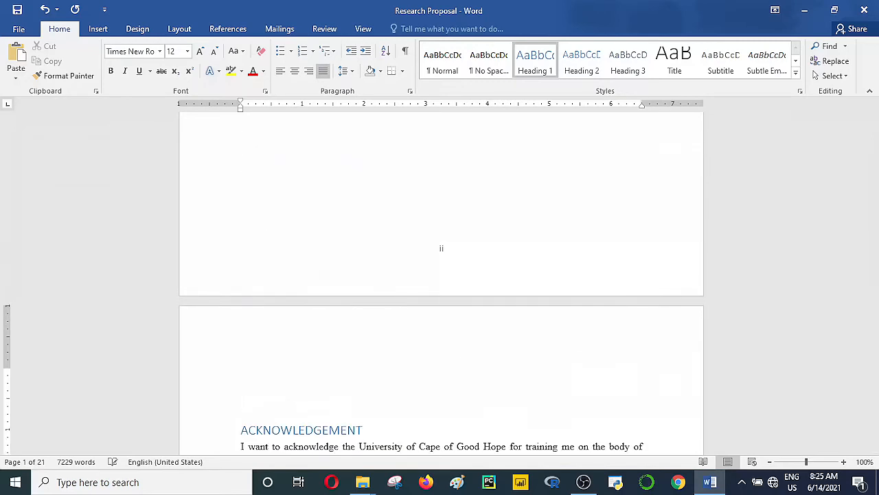
{"action": "key", "text": "BackSpace"}
{"action": "key", "text": "BackSpace"}
{"action": "key", "text": "BackSpace"}
{"action": "key", "text": "BackSpace"}
{"action": "key", "text": "BackSpace"}
{"action": "key", "text": "BackSpace"}
{"action": "key", "text": "BackSpace"}
{"action": "key", "text": "BackSpace"}
{"action": "key", "text": "Return"}
{"action": "key", "text": "Return"}
{"action": "key", "text": "Return"}
{"action": "key", "text": "Return"}
{"action": "key", "text": "Return"}
{"action": "key", "text": "Return"}
{"action": "key", "text": "Return"}
{"action": "key", "text": "Return"}
{"action": "key", "text": "BackSpace"}
{"action": "key", "text": "BackSpace"}
{"action": "key", "text": "BackSpace"}
{"action": "key", "text": "BackSpace"}
{"action": "key", "text": "BackSpace"}
{"action": "key", "text": "BackSpace"}
{"action": "key", "text": "BackSpace"}
{"action": "key", "text": "BackSpace"}
{"action": "key", "text": "Return"}
{"action": "key", "text": "Return"}
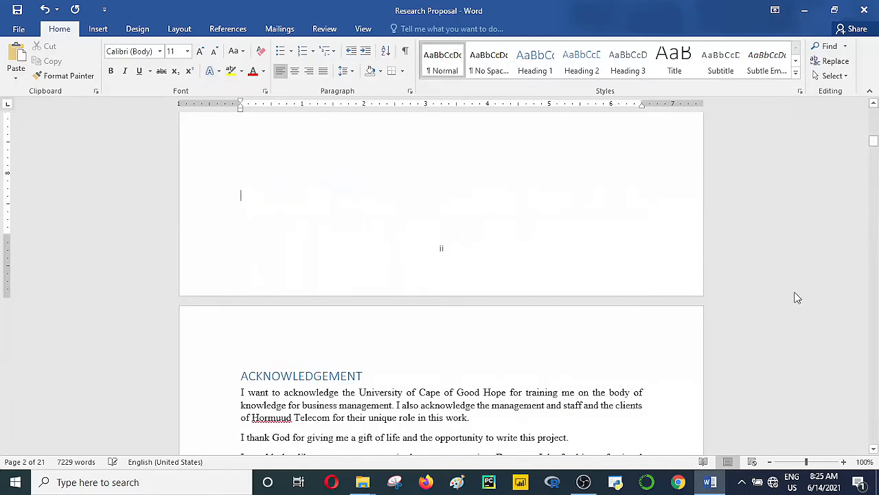
Step: Scroll down past the table of contents to the ABSTRACT page
{"action": "left_click", "coordinate": [874, 449]}
{"action": "left_click_drag", "start_coordinate": [874, 448], "coordinate": [875, 450]}
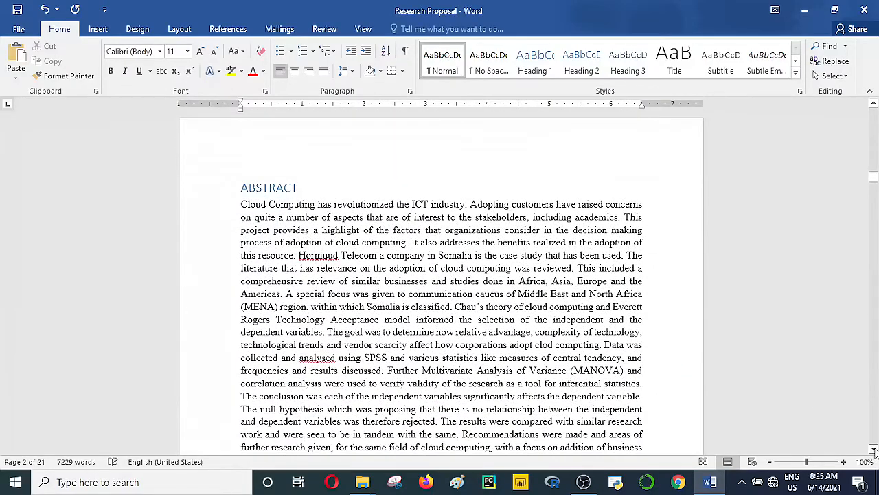